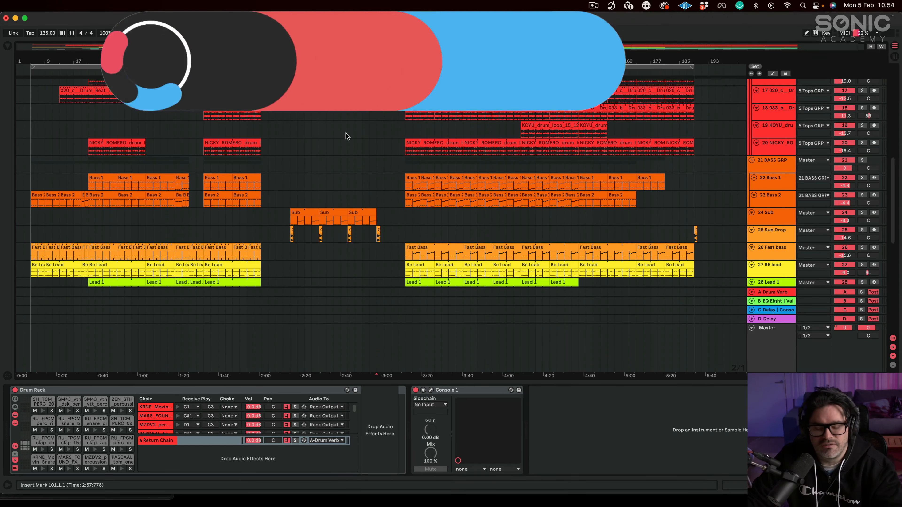
# - Play the arrangement from about bar 68 and look over the tracks from the drums through to the vocals
pyautogui.scroll(8, 346, 133)
pyautogui.click(258, 73)
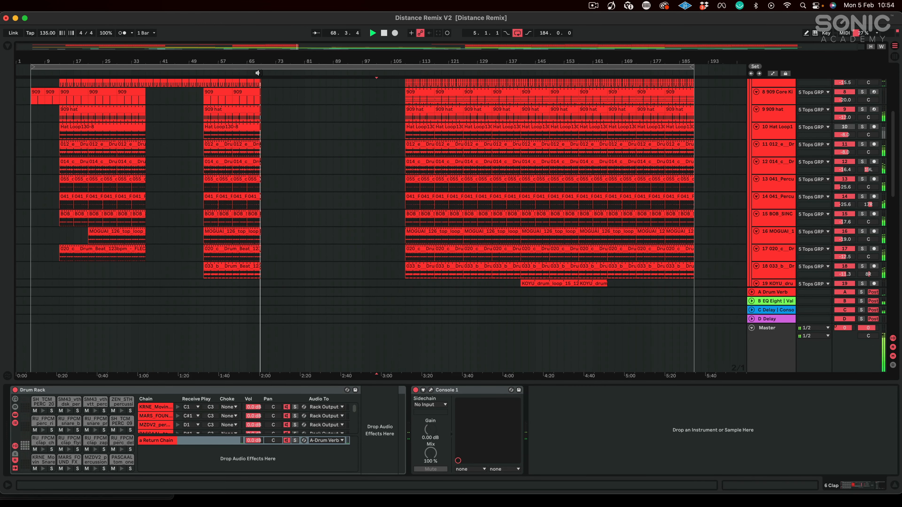
pyautogui.scroll(-10, 299, 129)
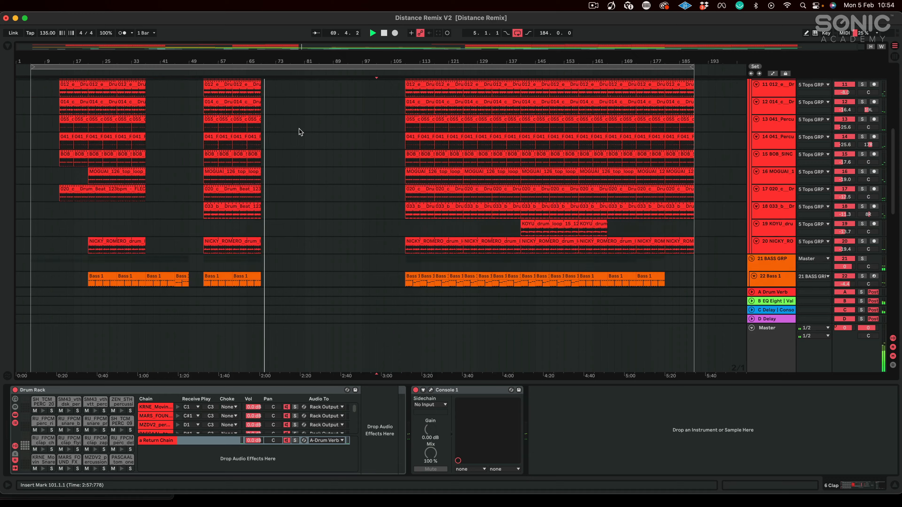
pyautogui.scroll(-4, 299, 129)
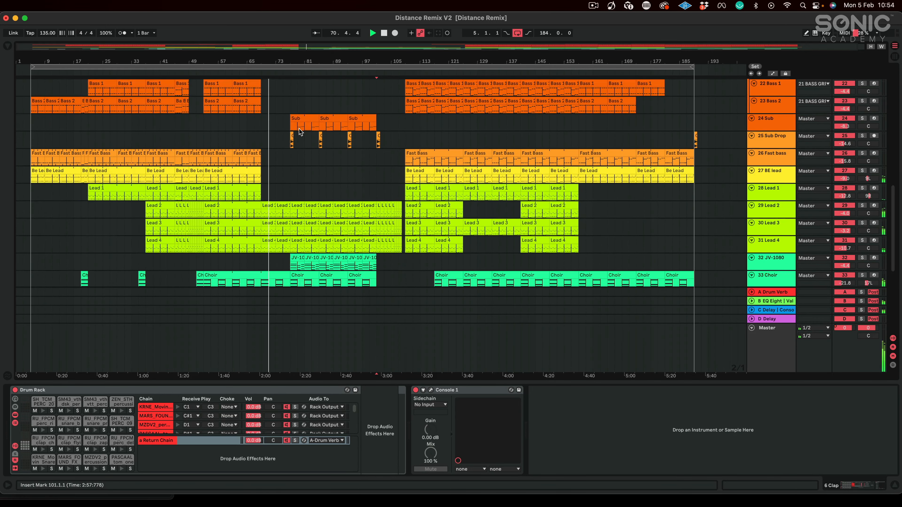
pyautogui.scroll(-2, 298, 129)
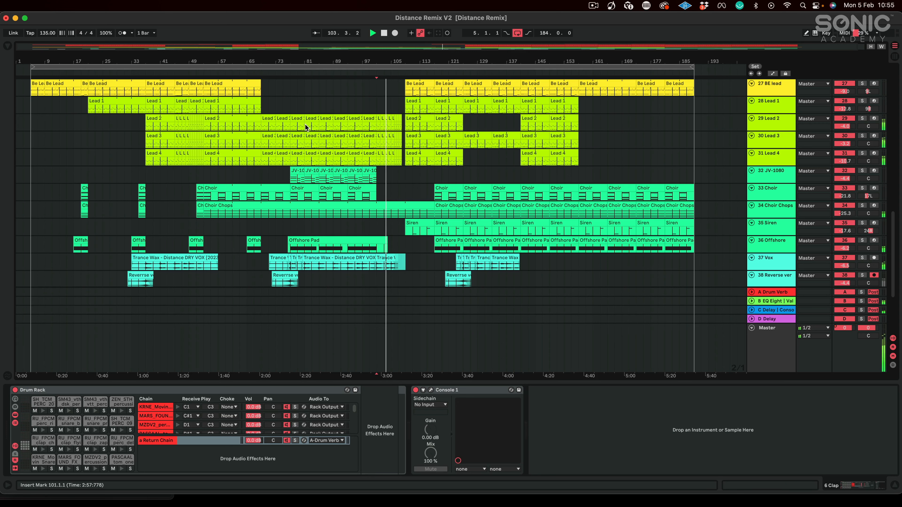
# - Review the mixer channels in Session View with the Drums group folded, and return to Arrangement View
pyautogui.press('Tab')
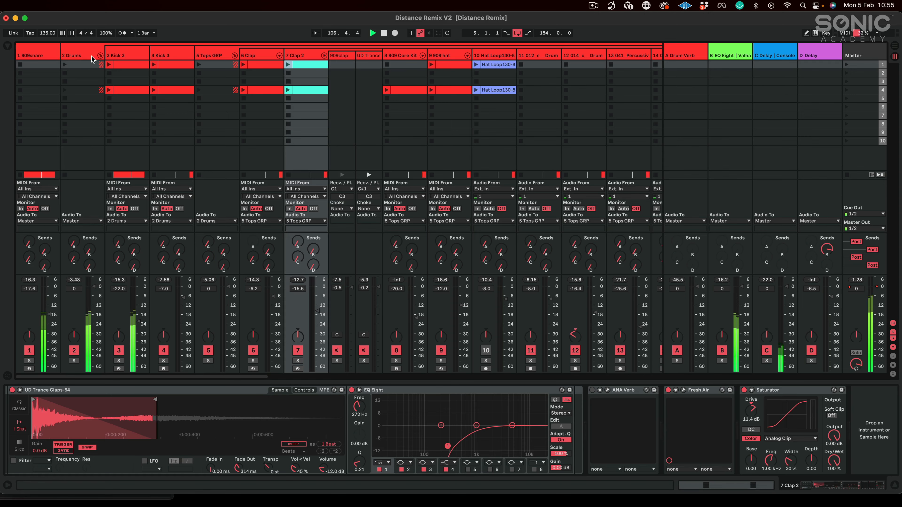
pyautogui.click(100, 56)
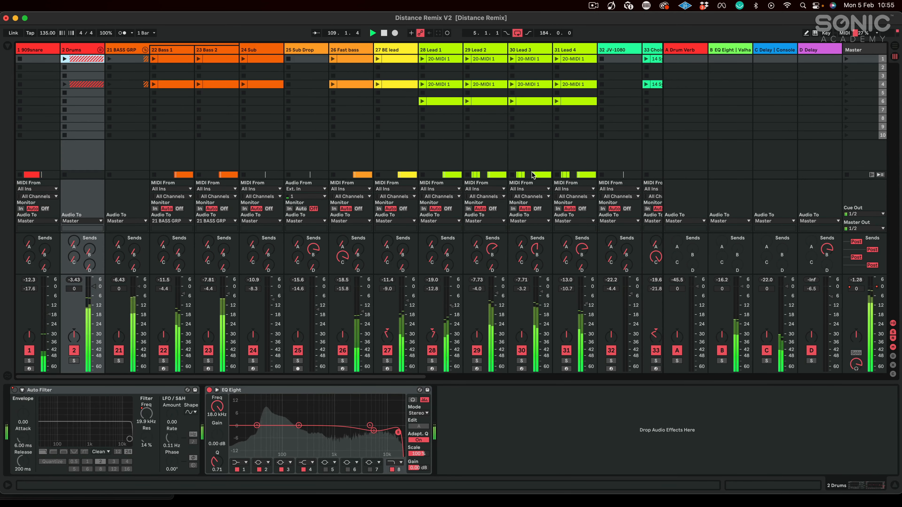
pyautogui.press('Tab')
# - Unfold the Drums group and inspect the Kick 2 plug-in window on track 4 Kick 3
pyautogui.scroll(10, 491, 181)
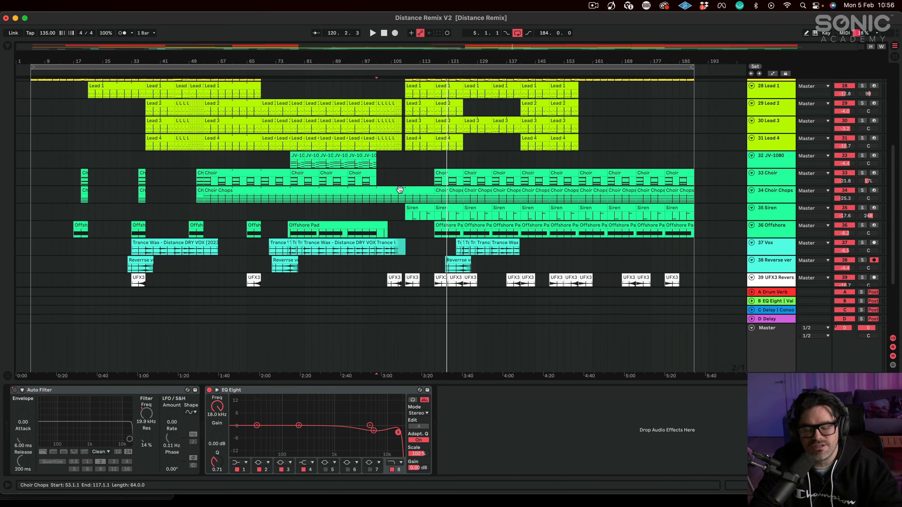
pyautogui.scroll(8, 430, 142)
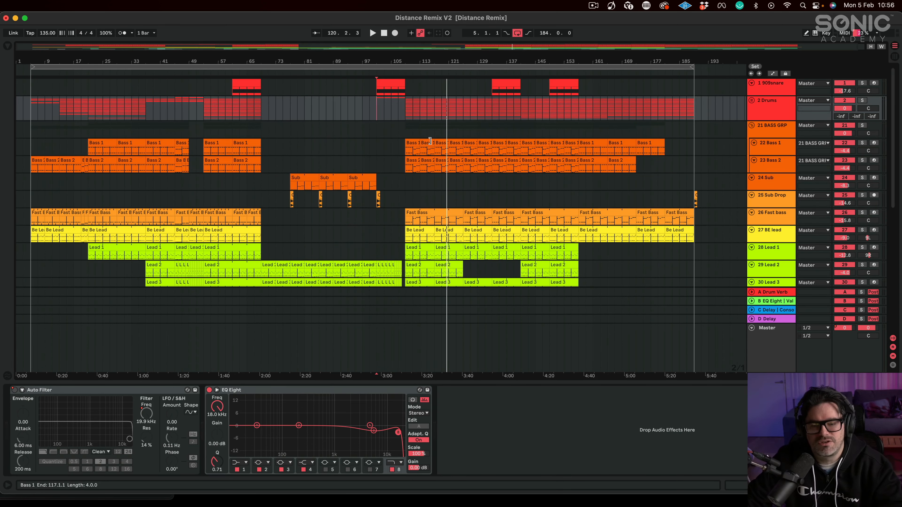
pyautogui.click(751, 100)
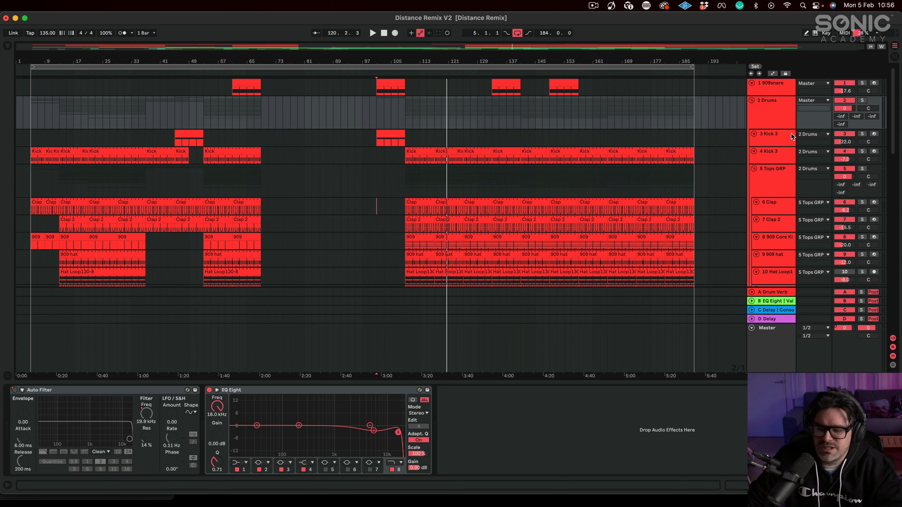
pyautogui.click(777, 151)
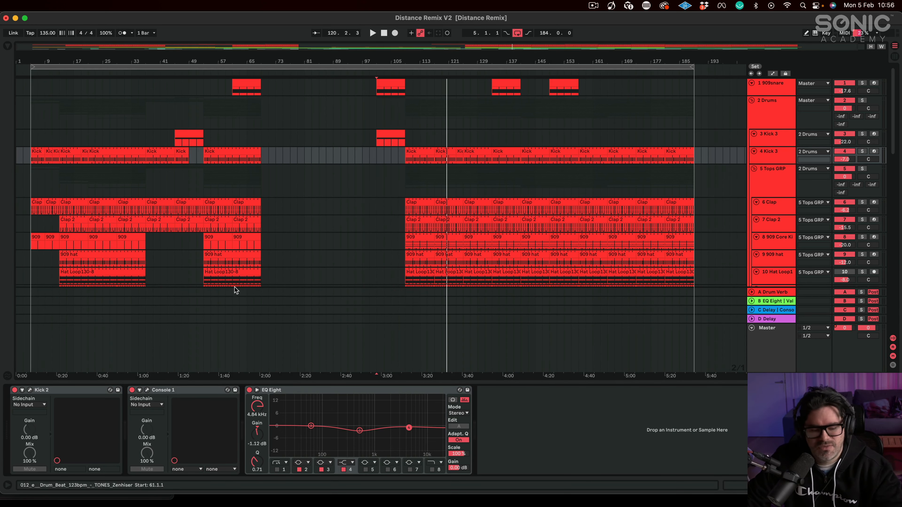
pyautogui.click(30, 390)
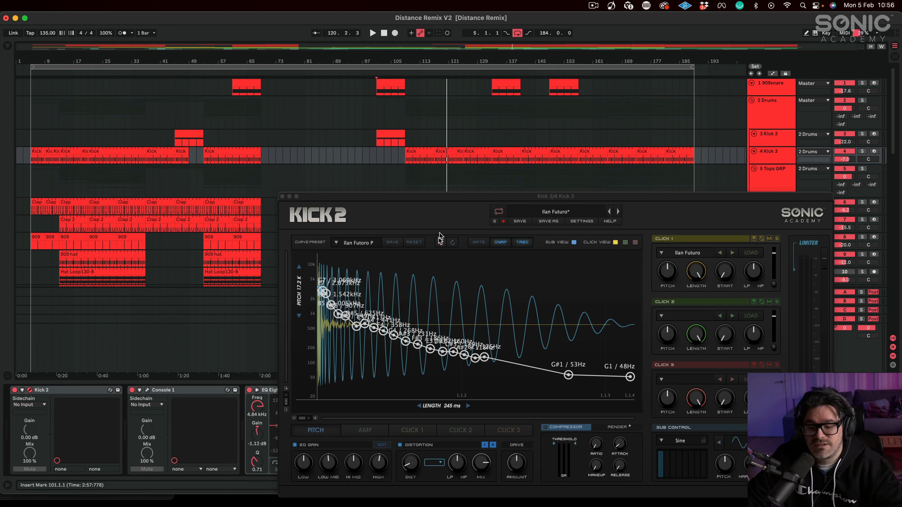
pyautogui.click(283, 196)
# - Solo track 4 Kick 3 and listen to it from the start of the loop at bar 5
pyautogui.click(776, 178)
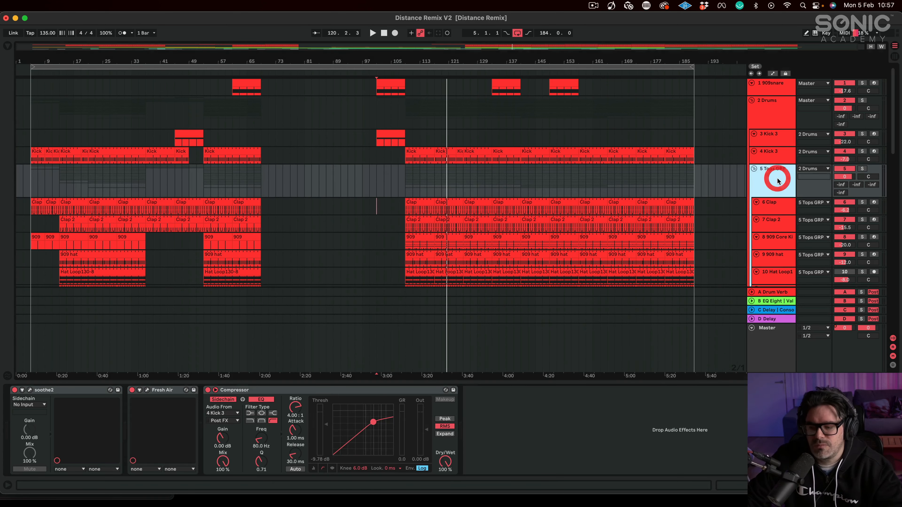
pyautogui.click(862, 151)
pyautogui.press('space')
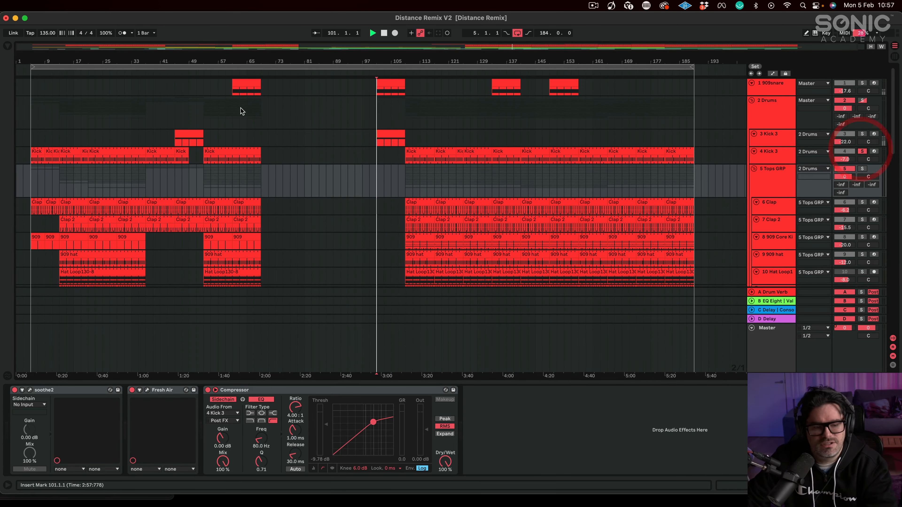
pyautogui.press('space')
pyautogui.click(52, 67)
pyautogui.press('space')
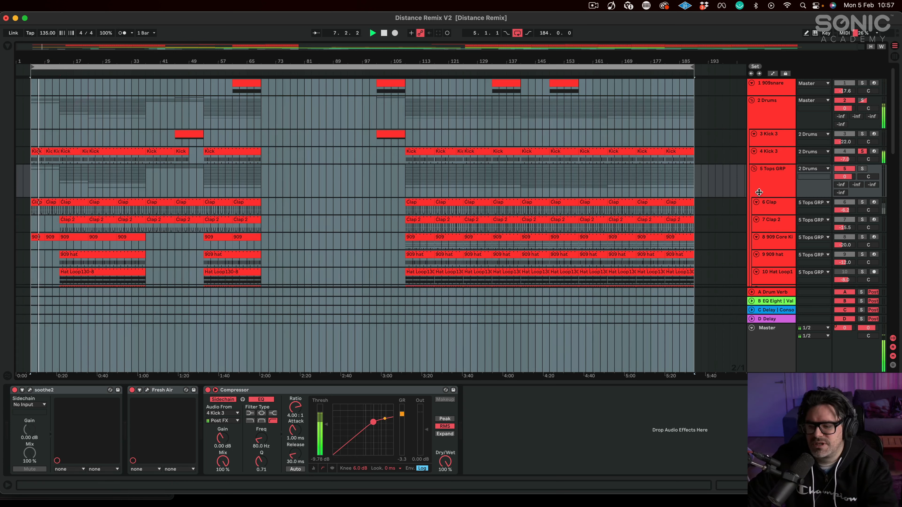
pyautogui.press('space')
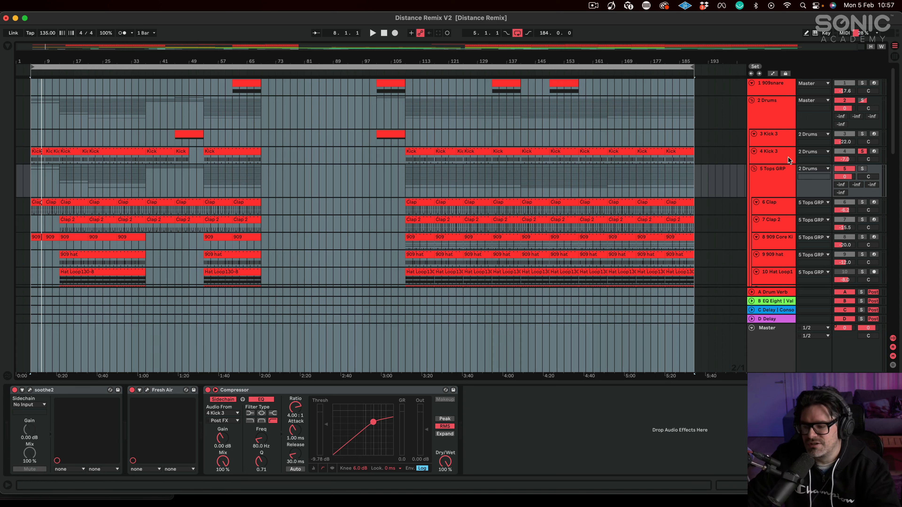
# - Add the Tops GRP to the solo and listen to it with the kick from bar 5
pyautogui.click(778, 158)
pyautogui.click(772, 182)
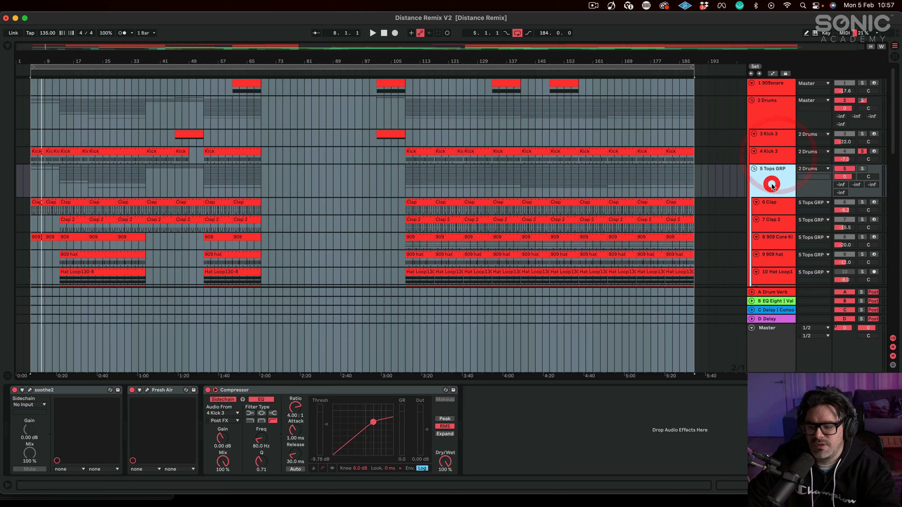
pyautogui.click(862, 168)
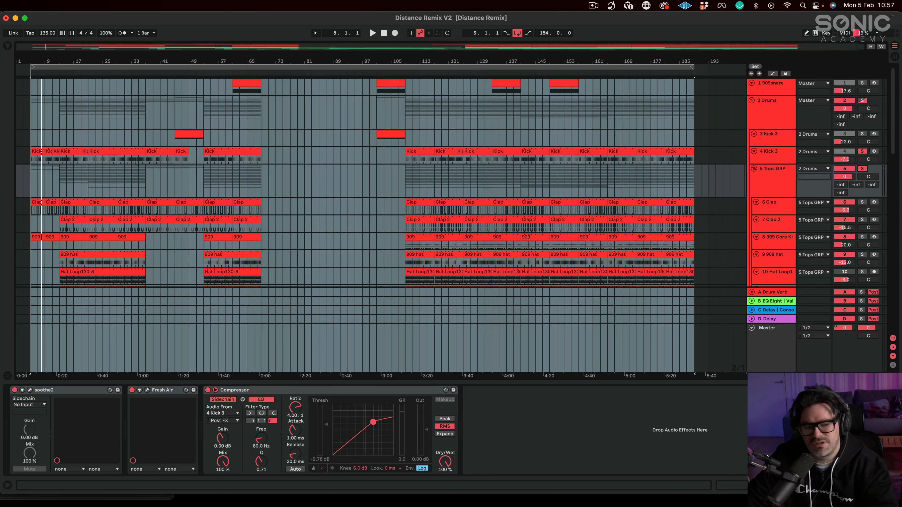
pyautogui.click(50, 67)
pyautogui.press('space')
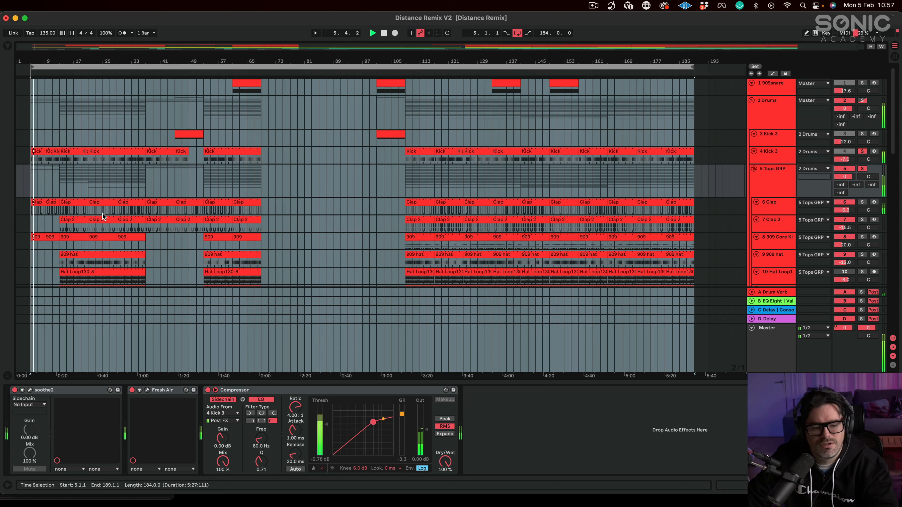
pyautogui.press('space')
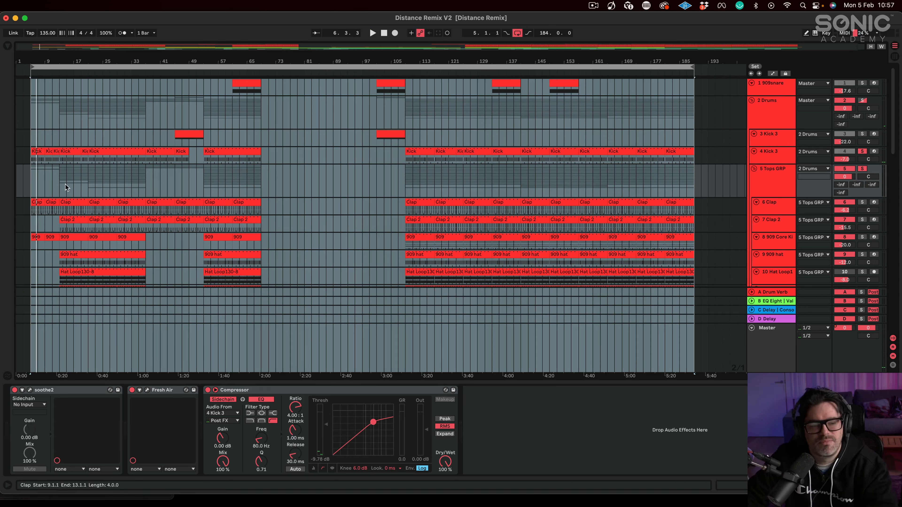
# - Set the loop to run from bar 13 to bar 19, and start playback there
pyautogui.moveTo(36, 67); pyautogui.dragTo(58, 67)
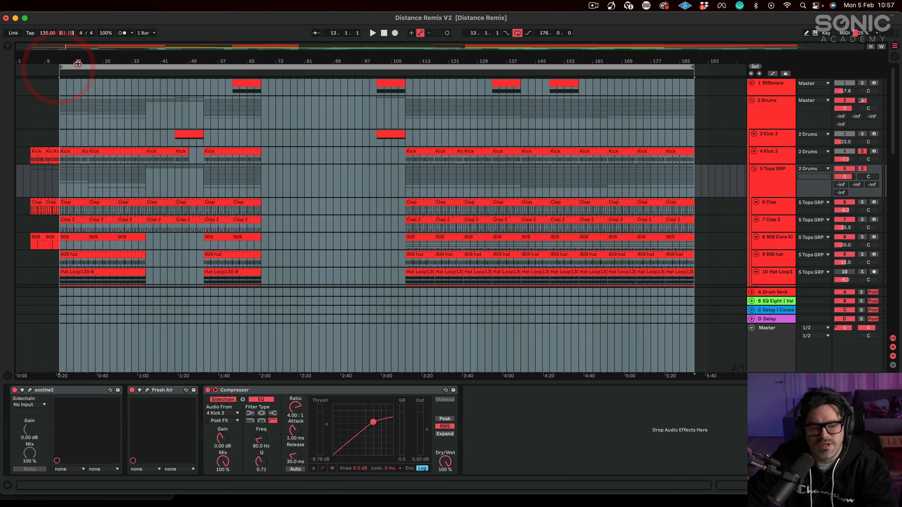
pyautogui.press('space')
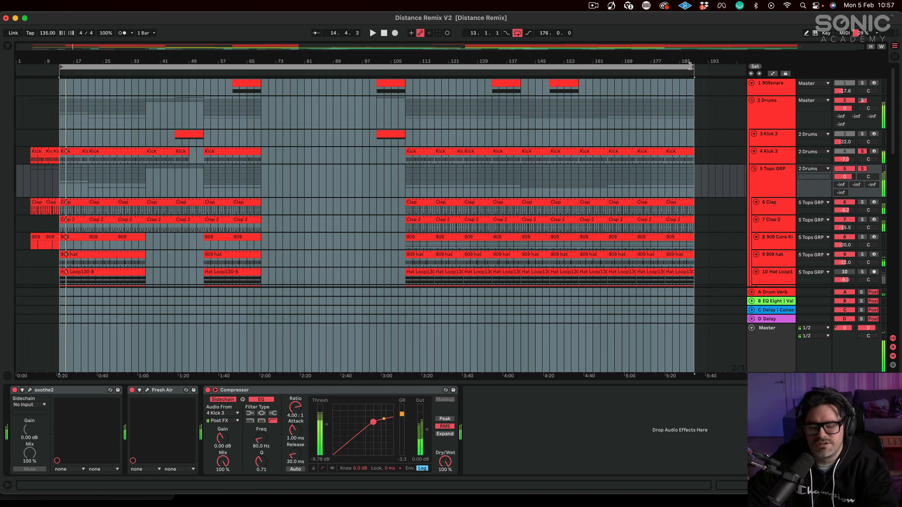
pyautogui.moveTo(690, 66); pyautogui.dragTo(81, 116)
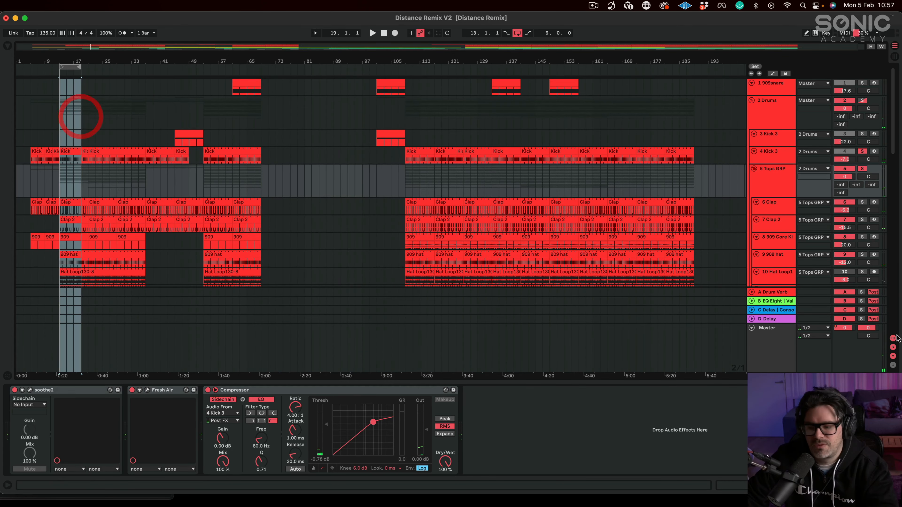
# - Listen to the Clap 2 track alone by soloing it and removing the solos from Kick 3 and the Tops GRP
pyautogui.click(862, 220)
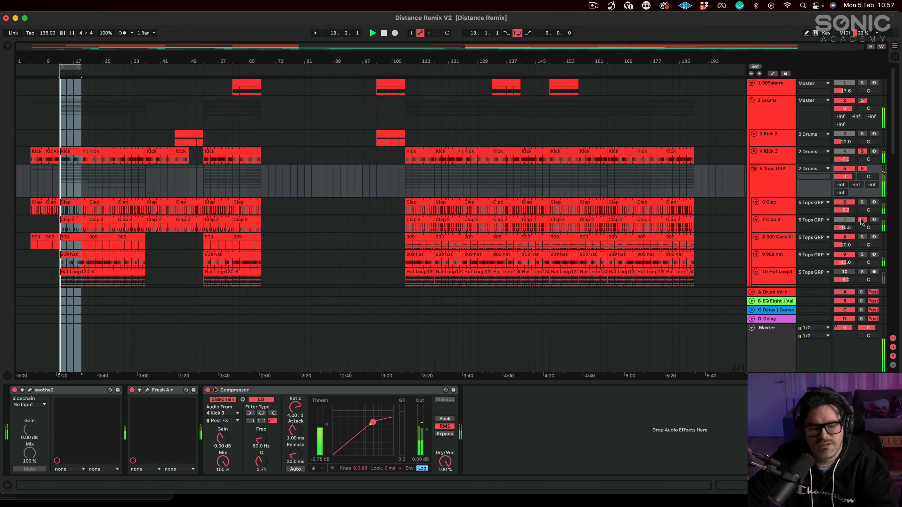
pyautogui.click(862, 152)
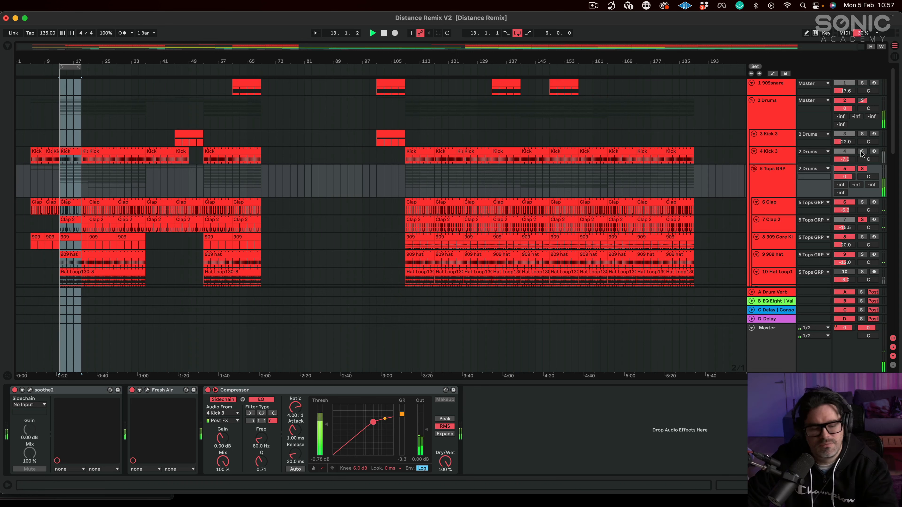
pyautogui.click(861, 170)
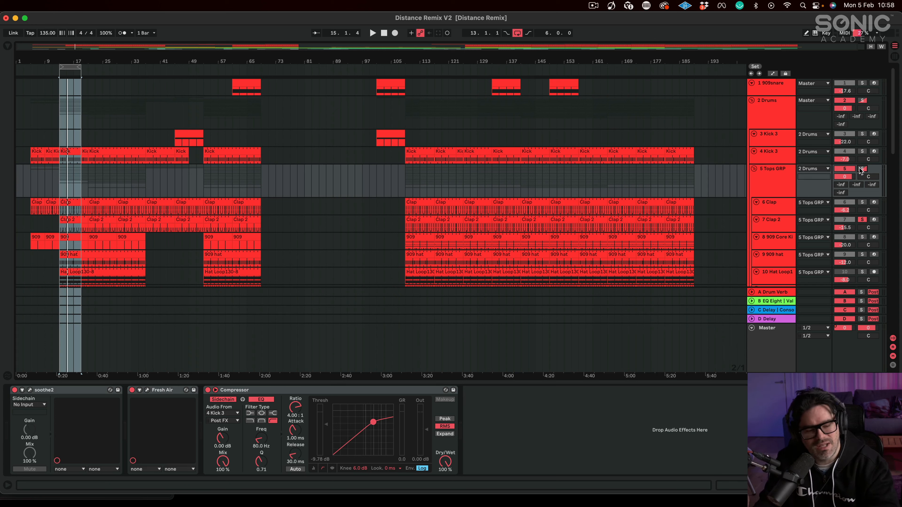
# - Solo the 909 Core Kit instead of Clap 2, show its devices and listen to it from about bar 109
pyautogui.click(862, 219)
pyautogui.click(863, 237)
pyautogui.press('space')
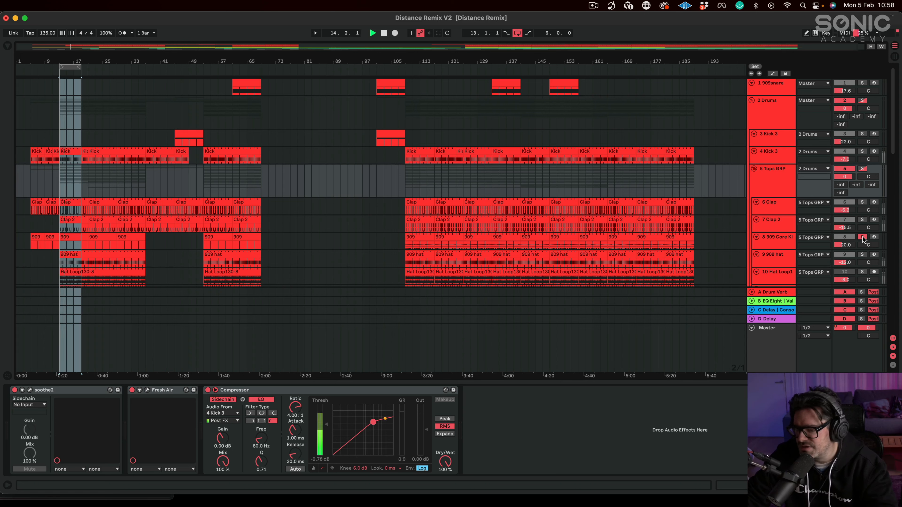
pyautogui.click(783, 242)
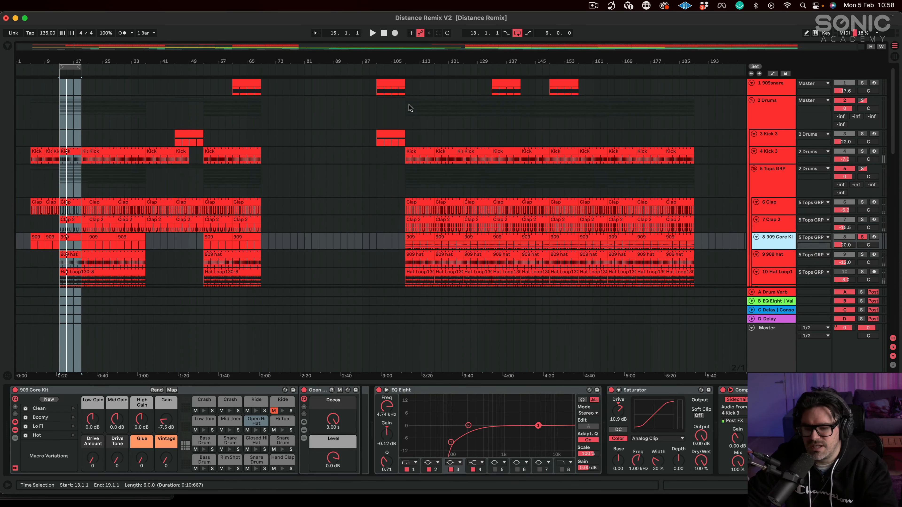
pyautogui.click(404, 68)
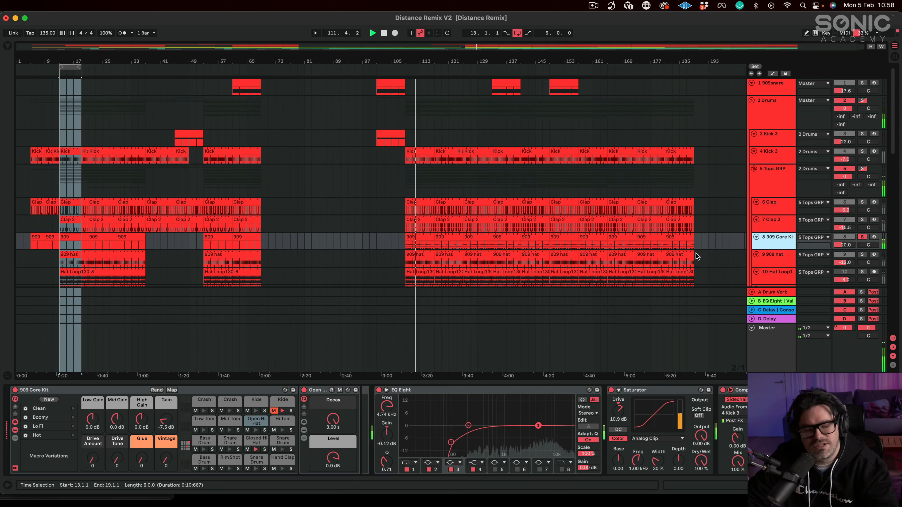
# - Open the Groove Pool, widen its columns to show the groove settings and select the Swing 16ths 54-1 groove
pyautogui.click(8, 376)
pyautogui.moveTo(79, 263); pyautogui.dragTo(222, 261)
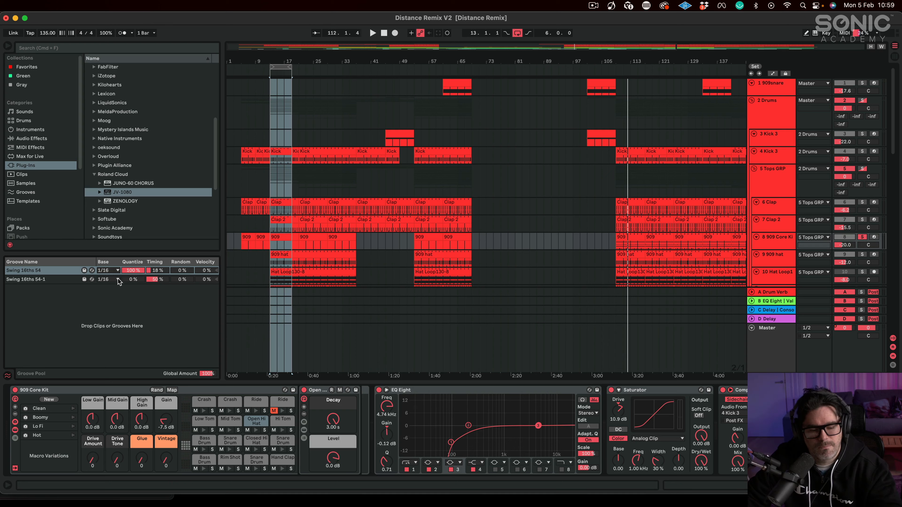
pyautogui.click(33, 280)
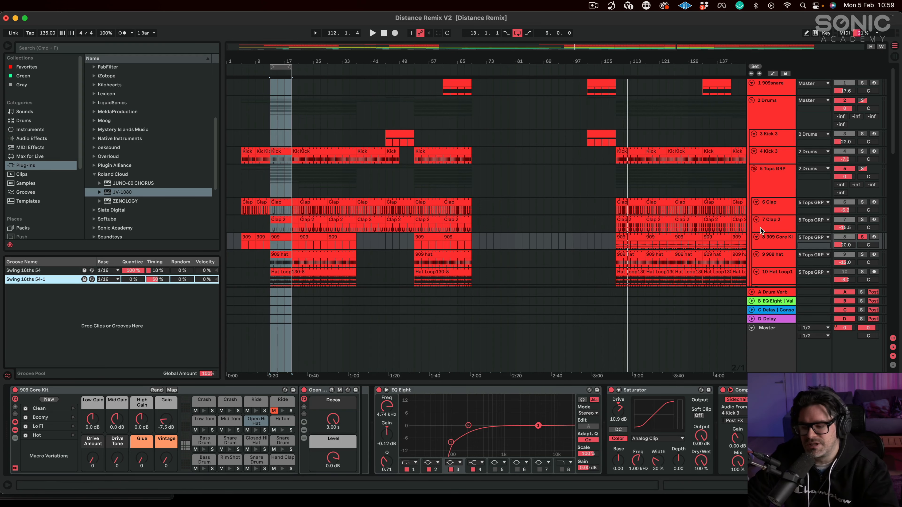
# - Move the solo from the 909 Core Kit to the 909 hat track and listen to the looped section
pyautogui.scroll(-1, 799, 185)
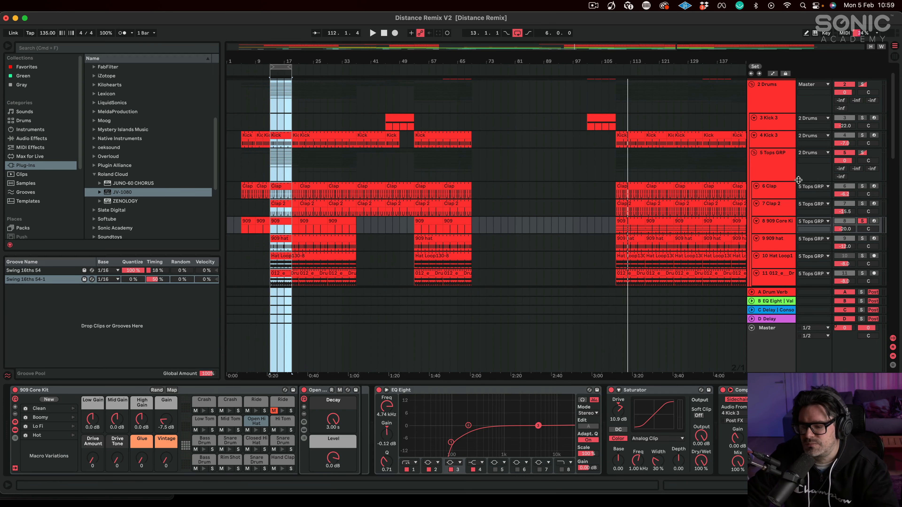
pyautogui.click(862, 221)
pyautogui.press('space')
pyautogui.click(862, 239)
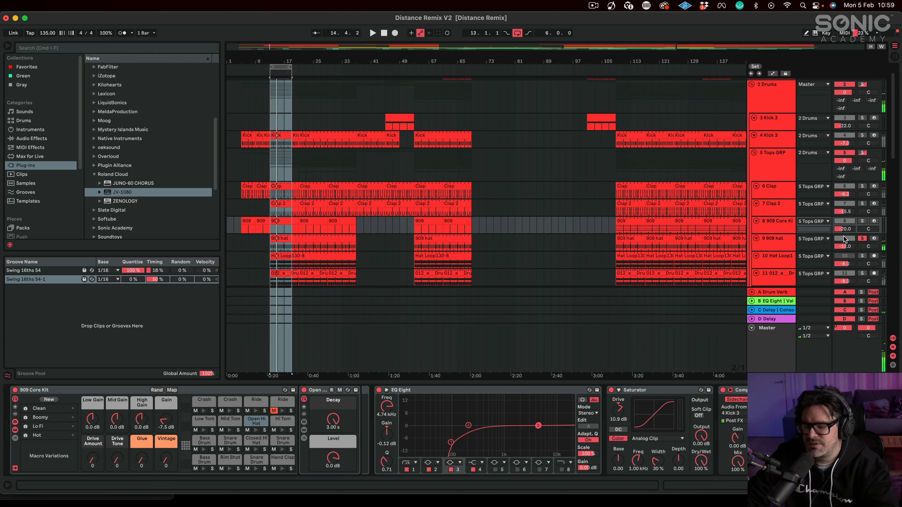
# - Show the 909 hat track's Drum Rack and audition its UD2 Open Hat 13 pad
pyautogui.click(777, 238)
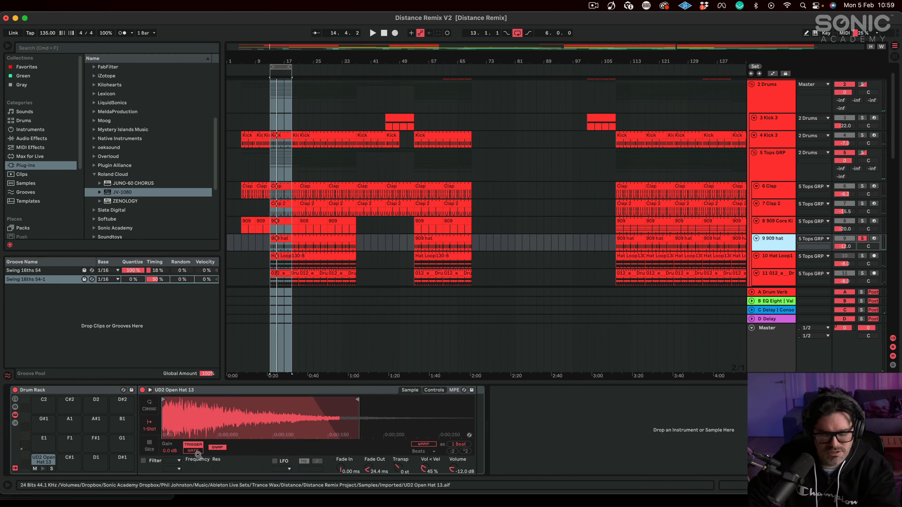
pyautogui.click(43, 470)
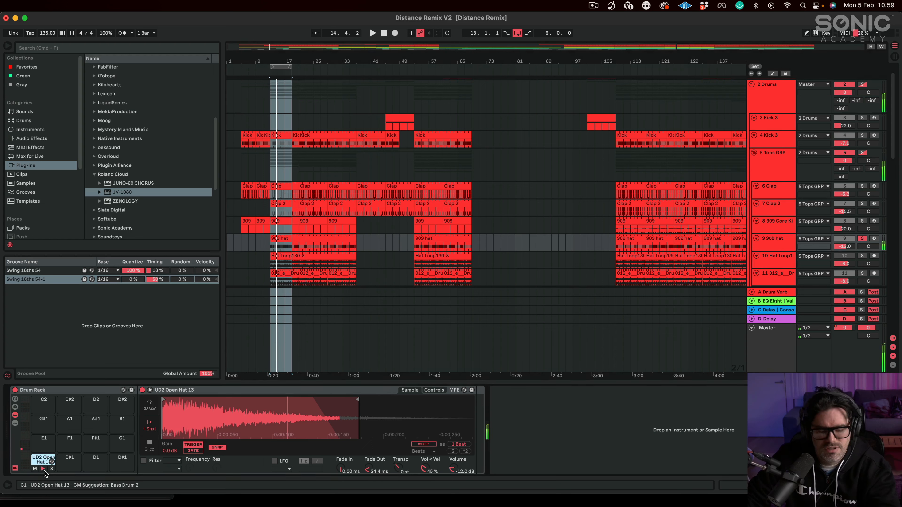
pyautogui.click(44, 469)
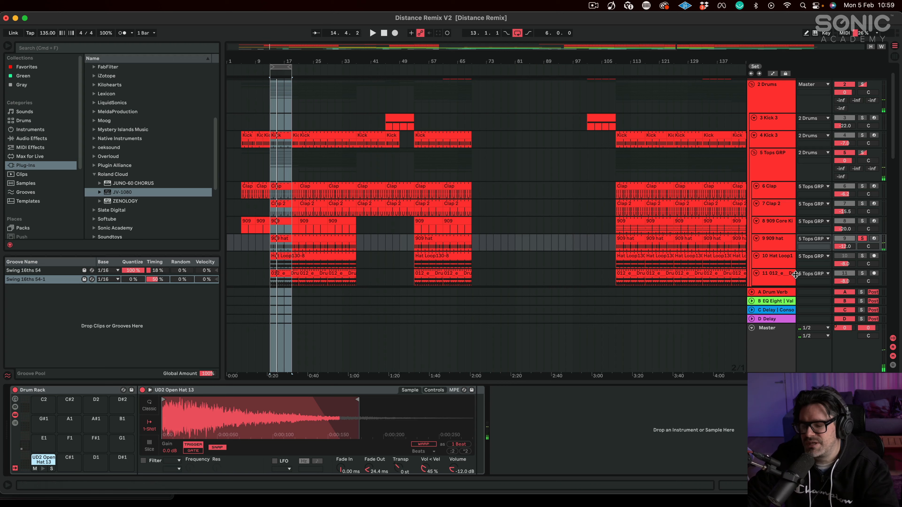
# - Move the solo from the 909 hat track to the Hat Loop1 track, listen to the looped section and release the solo
pyautogui.click(863, 239)
pyautogui.scroll(-3, 852, 245)
pyautogui.click(863, 196)
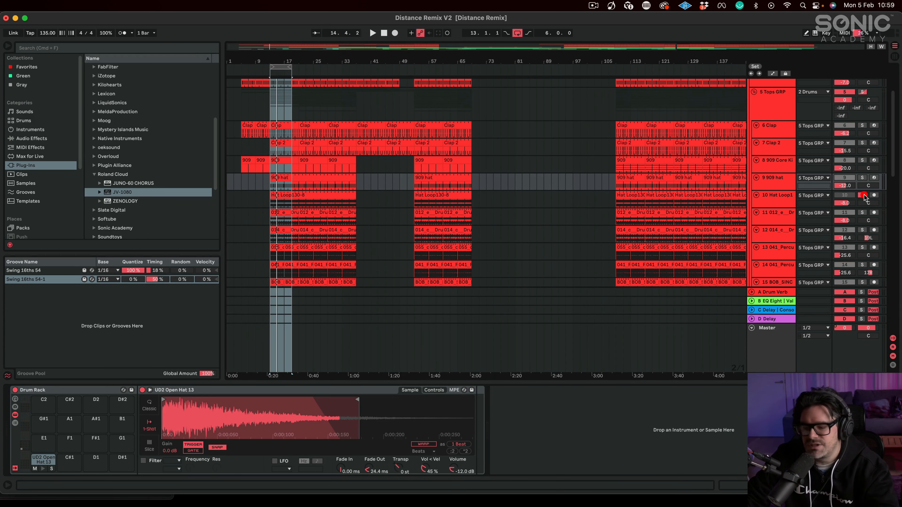
pyautogui.press('space')
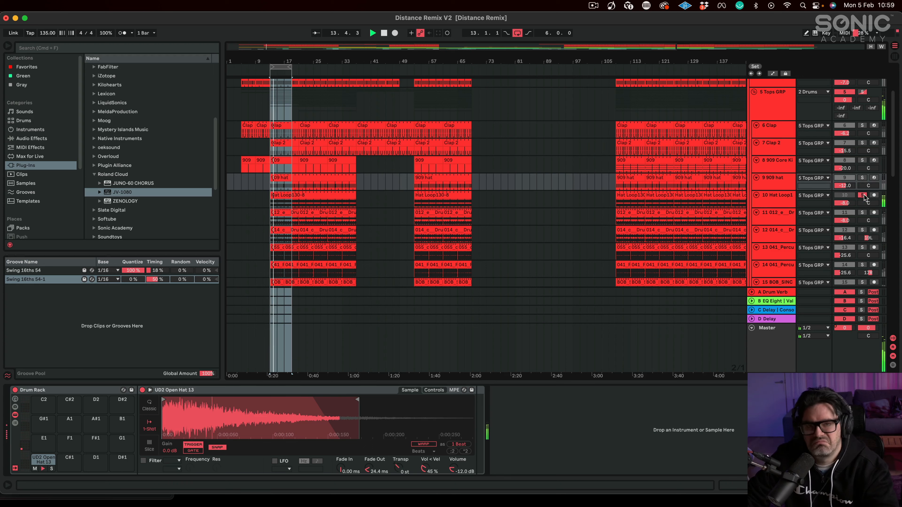
pyautogui.click(864, 196)
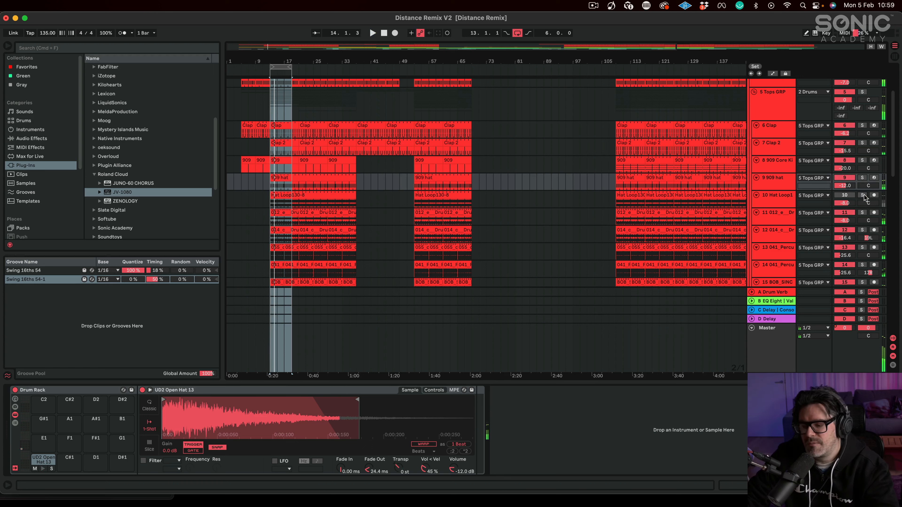
# - Solo and listen to the 012_e and 014_c drum loop tracks one after the other, leaving neither soloed
pyautogui.click(862, 213)
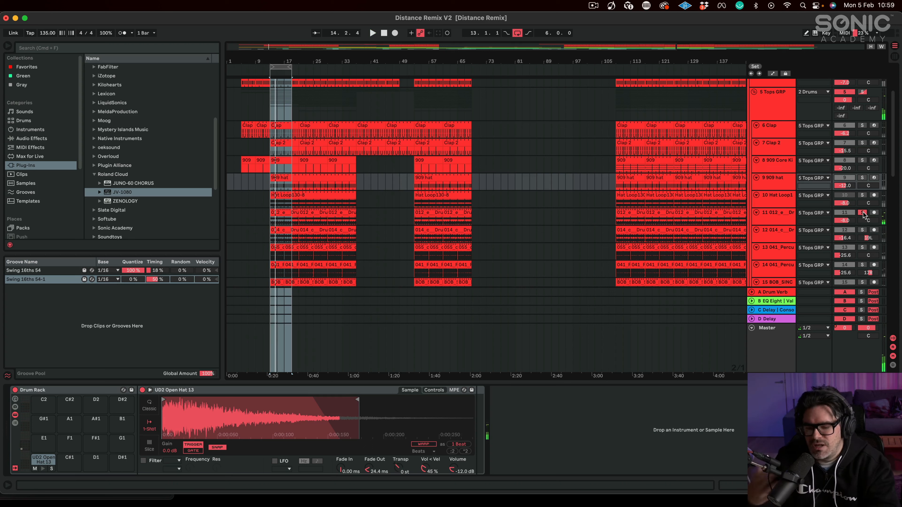
pyautogui.press('space')
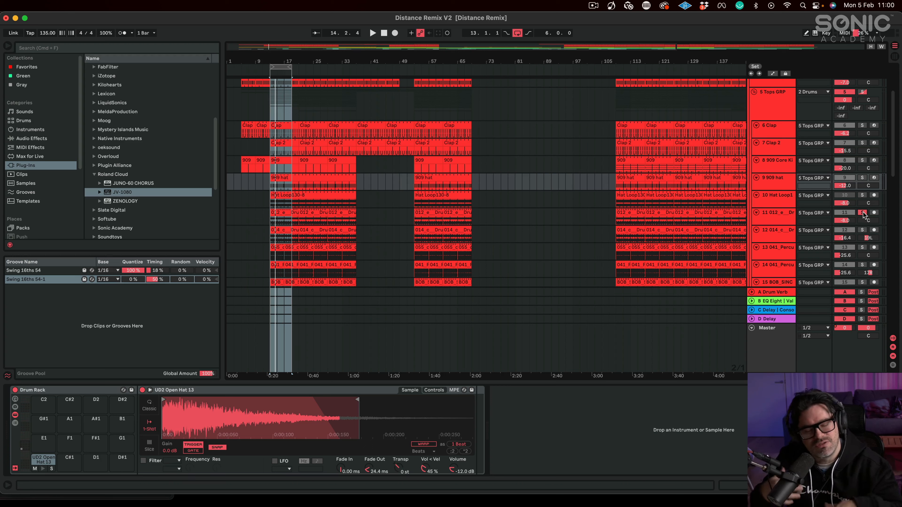
pyautogui.press('space')
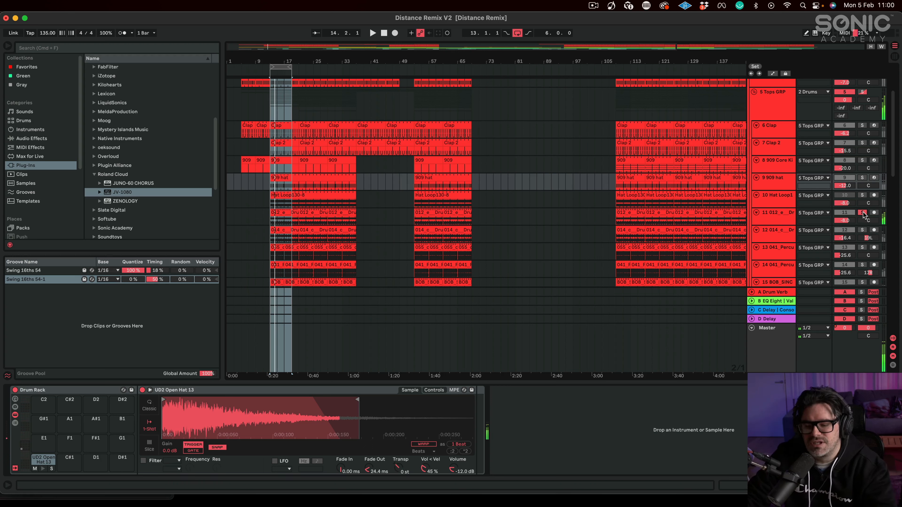
pyautogui.click(863, 231)
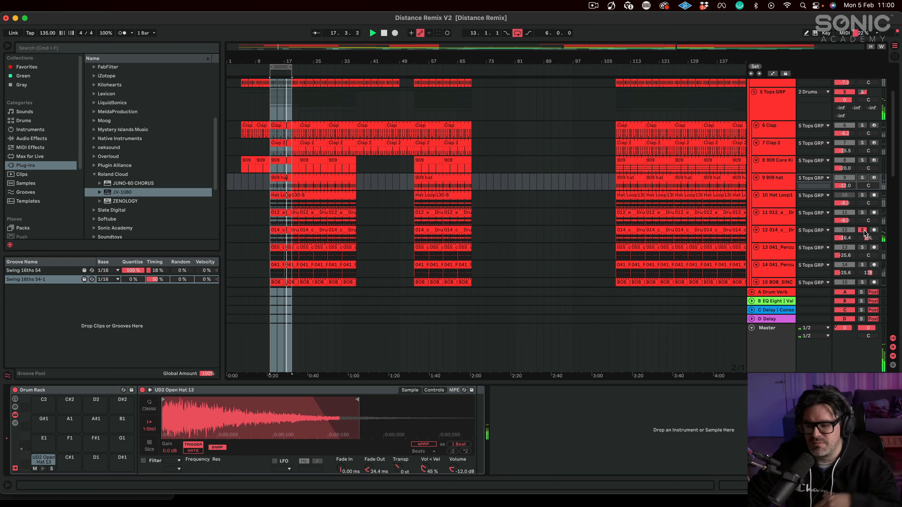
pyautogui.click(862, 230)
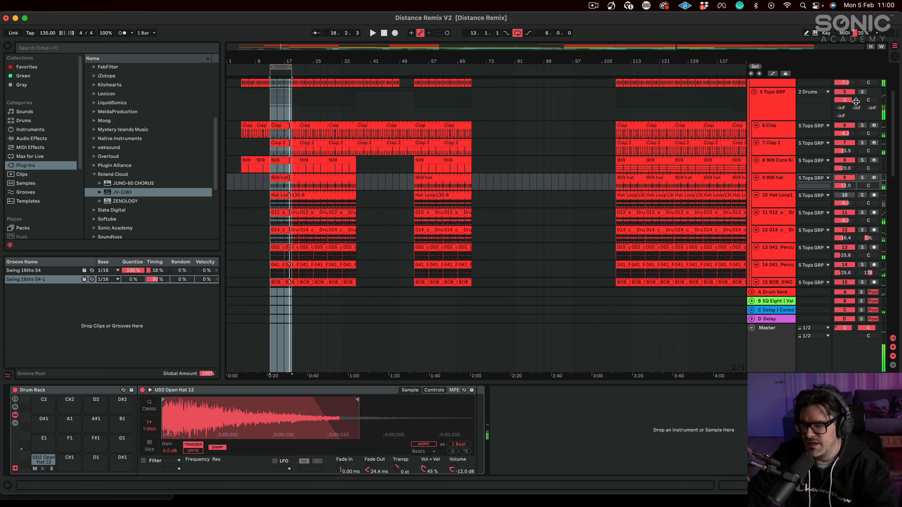
# - Compare the whole Tops GRP with the 012_e drum loop soloed on its own, and show that track's devices
pyautogui.click(862, 92)
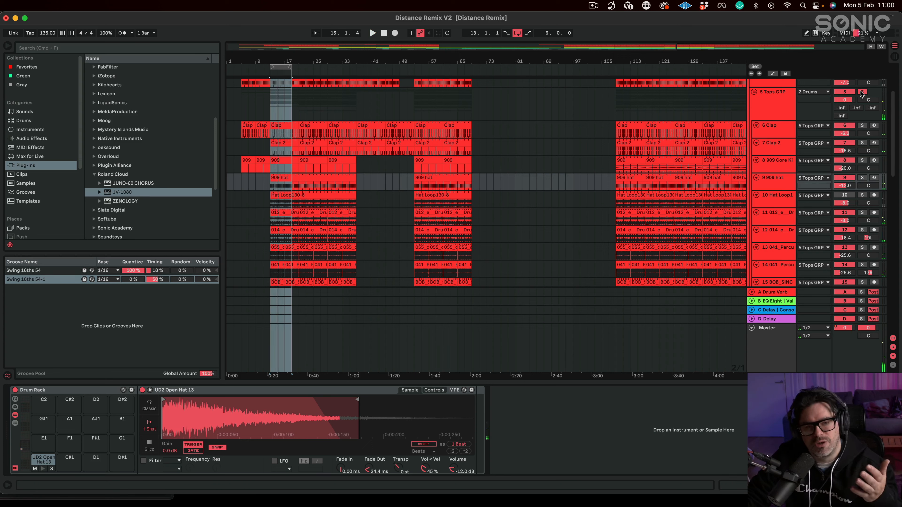
pyautogui.click(862, 92)
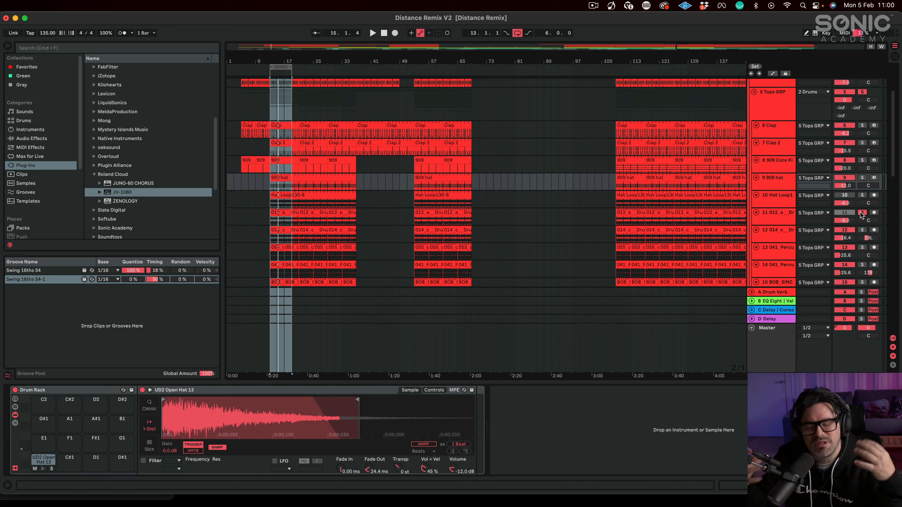
pyautogui.press('space')
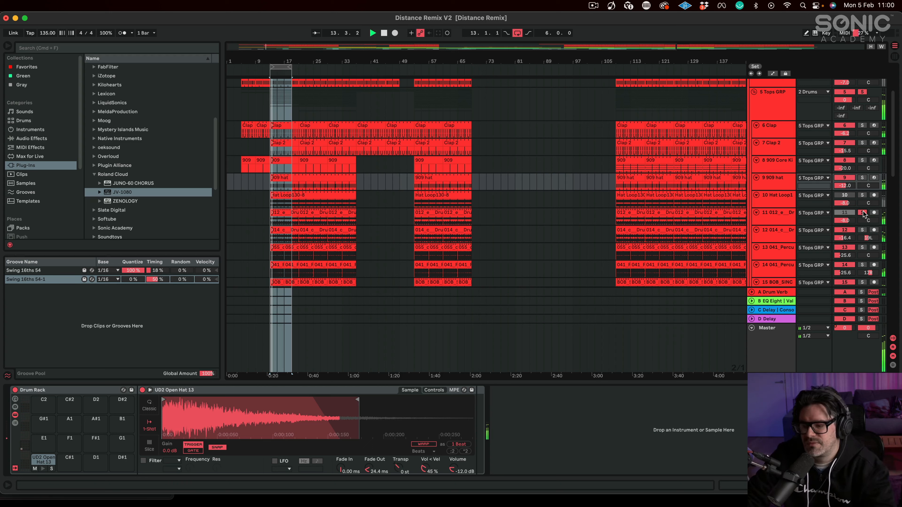
pyautogui.click(862, 92)
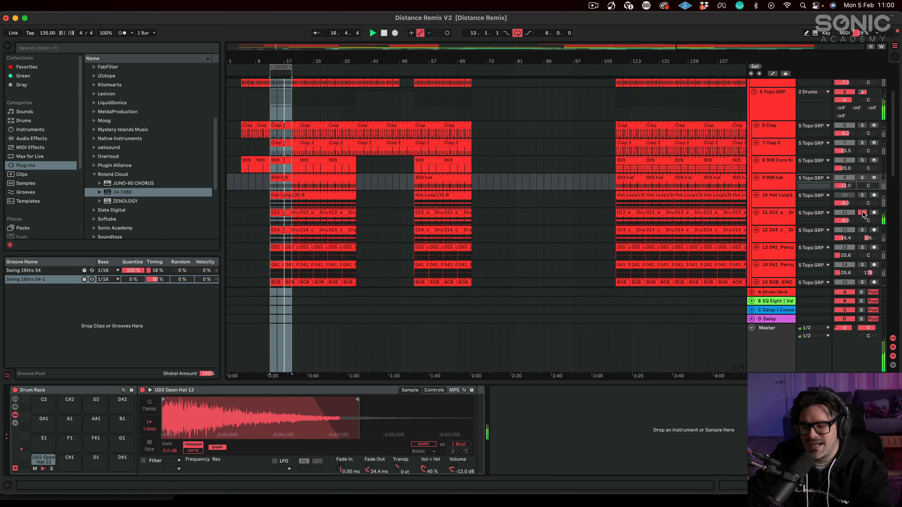
pyautogui.click(771, 215)
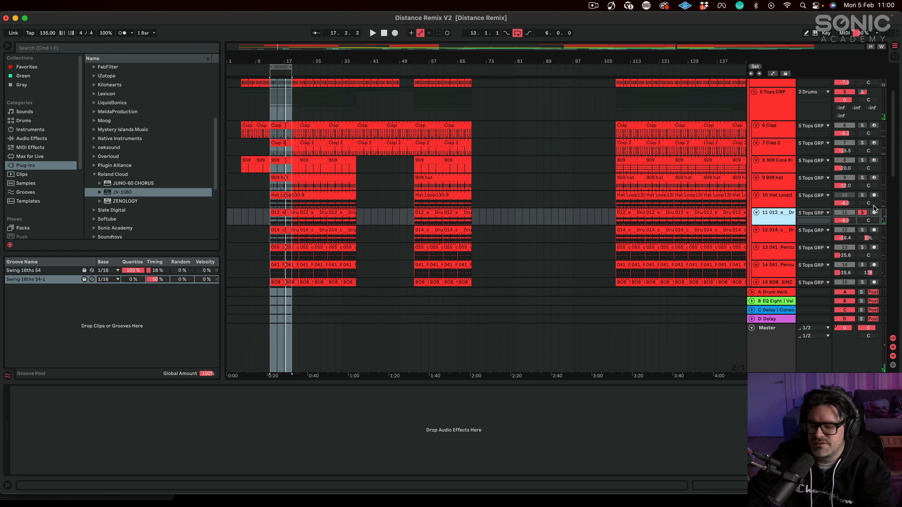
# - Move the solo to the 014_c drum loop track, show its EQ Eight, listen to it and release the solo
pyautogui.click(862, 213)
pyautogui.click(863, 230)
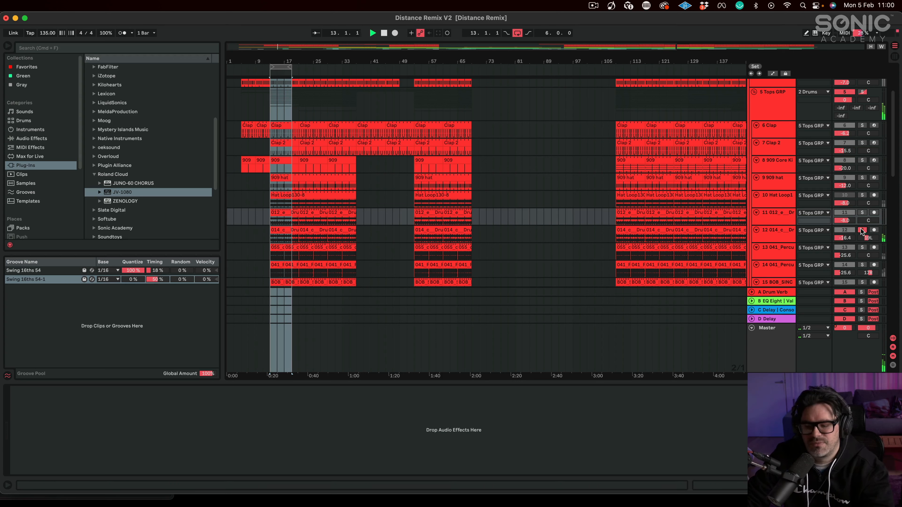
pyautogui.click(772, 239)
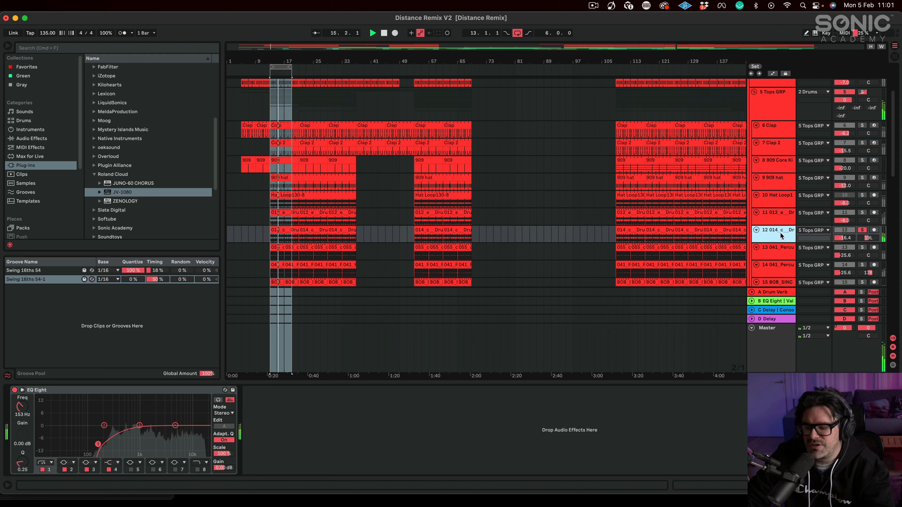
pyautogui.keyDown('super'); pyautogui.click(861, 178); pyautogui.keyUp('super')
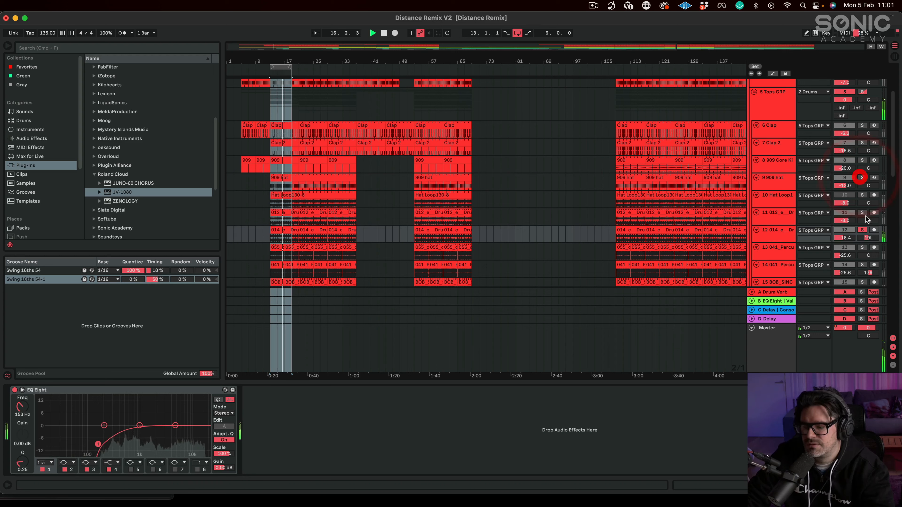
pyautogui.click(862, 231)
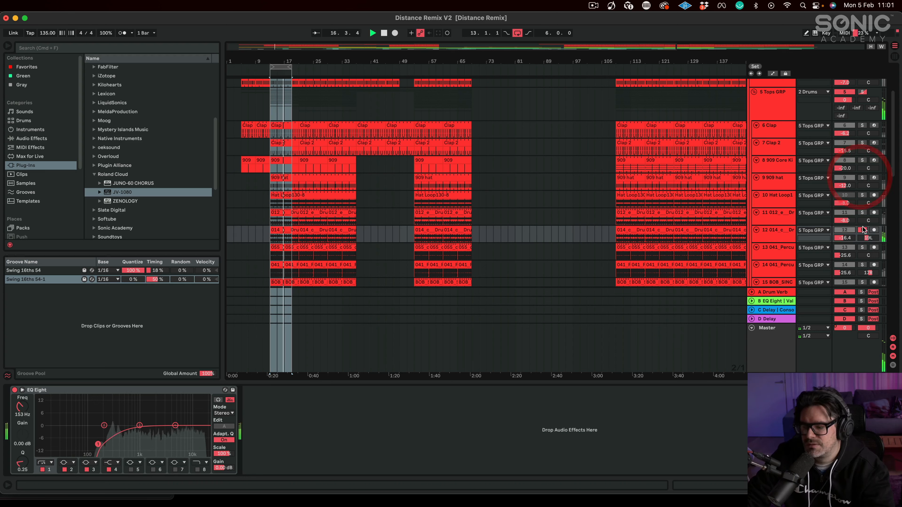
# - Show track 13's devices and listen to the percussion loop soloed with its Overdrive switched off and back on
pyautogui.scroll(-1, 816, 245)
pyautogui.click(767, 234)
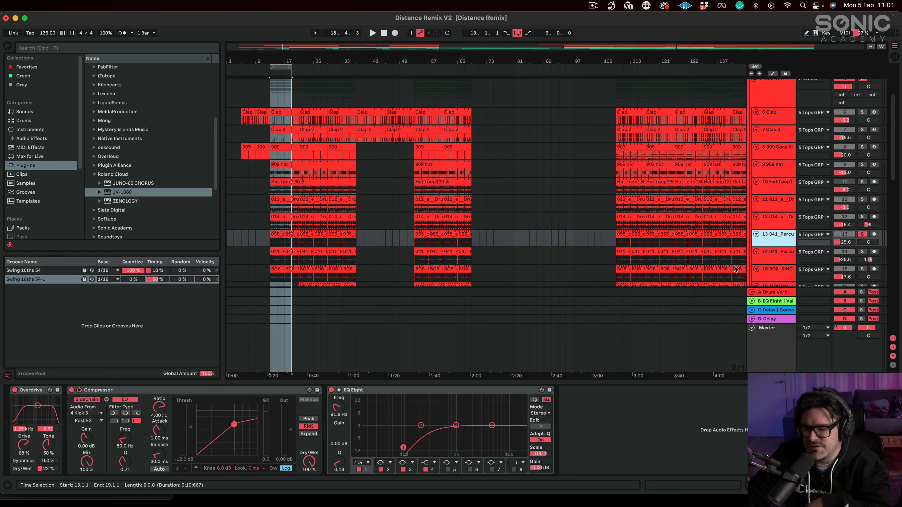
pyautogui.press('space')
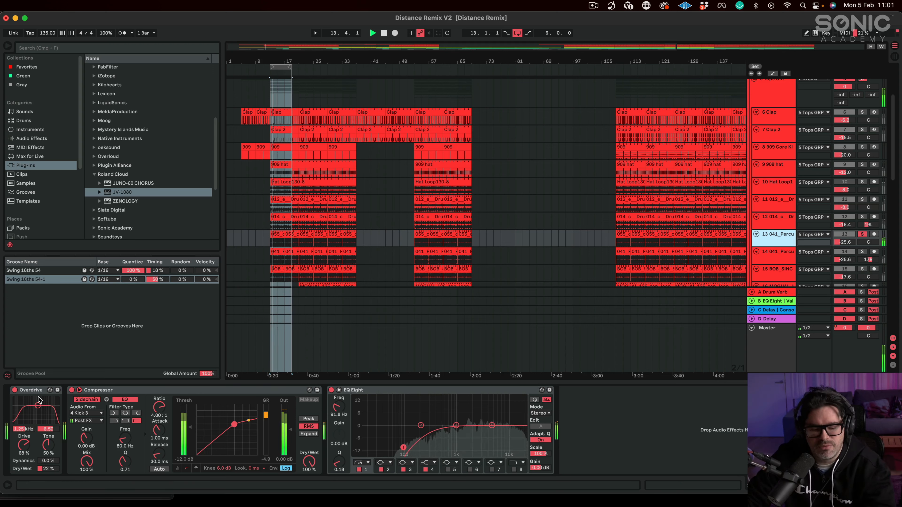
pyautogui.click(14, 390)
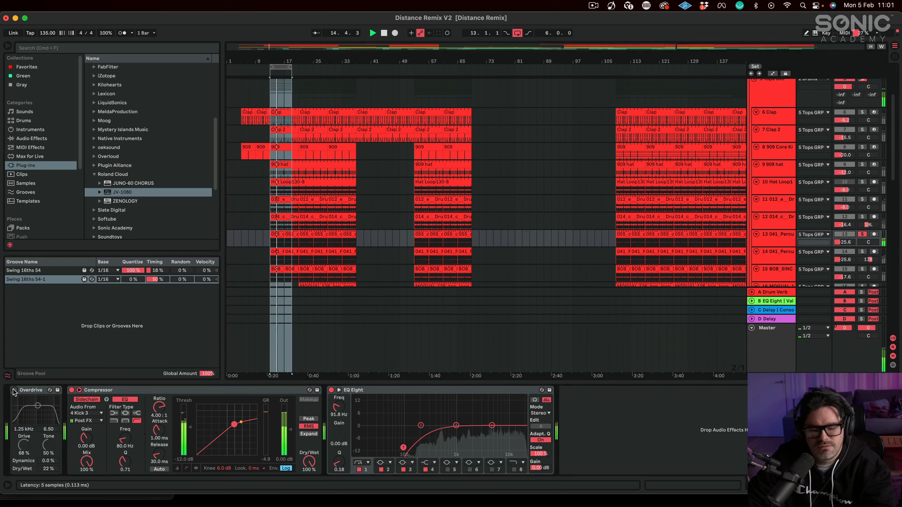
pyautogui.click(14, 390)
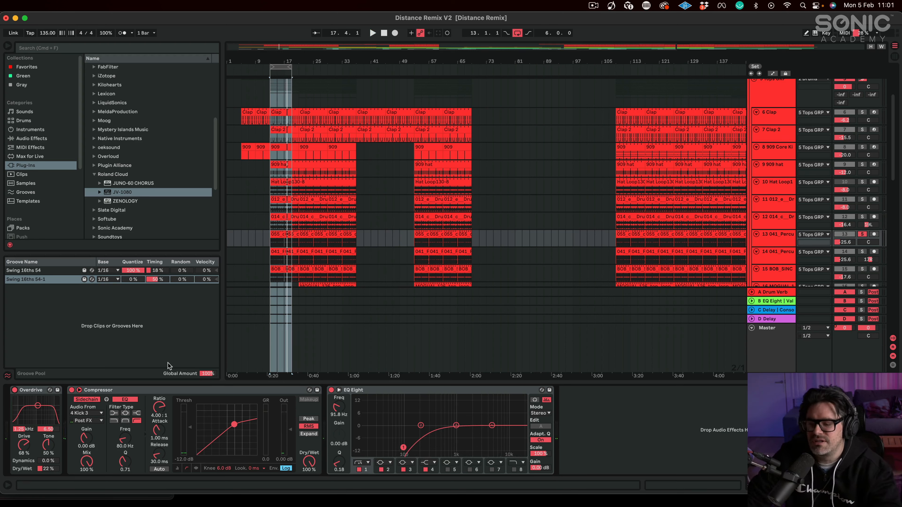
# - Move the solo to percussion track 14, listen to the looped section and show its device chain
pyautogui.click(862, 252)
pyautogui.scroll(-5, 638, 218)
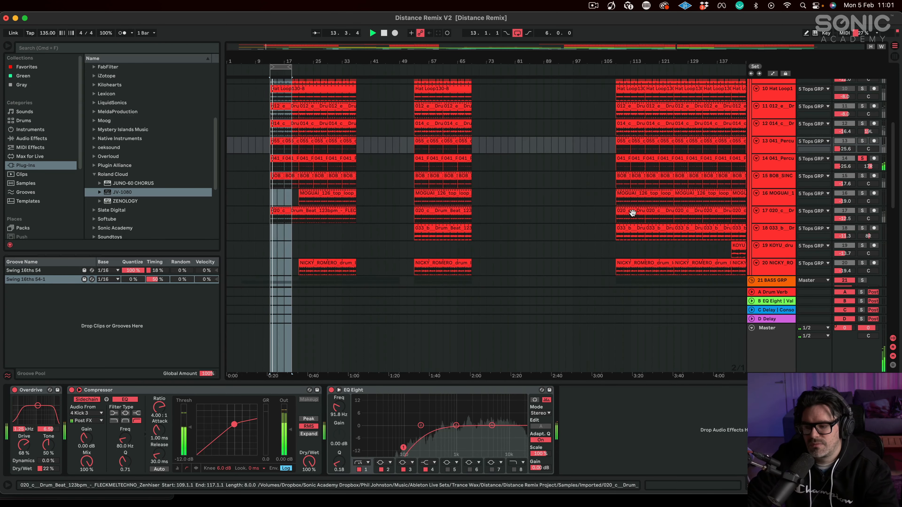
pyautogui.scroll(2, 633, 213)
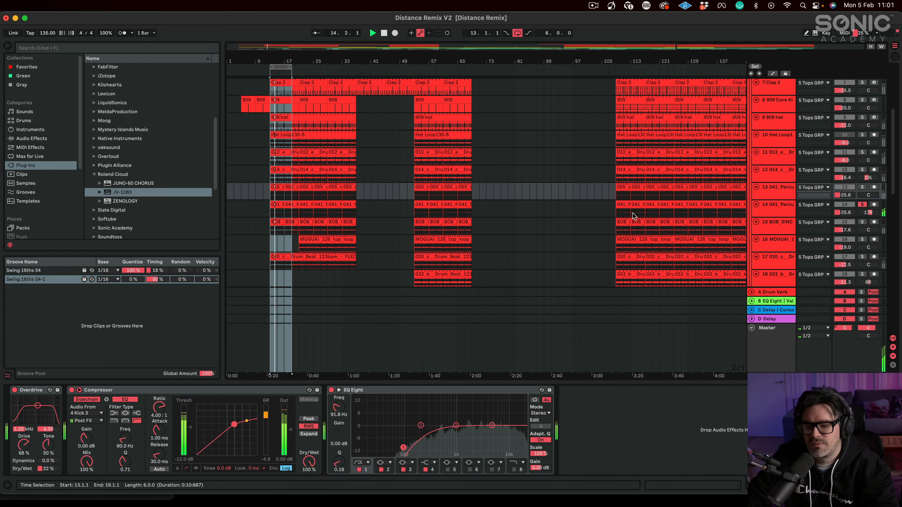
pyautogui.click(777, 209)
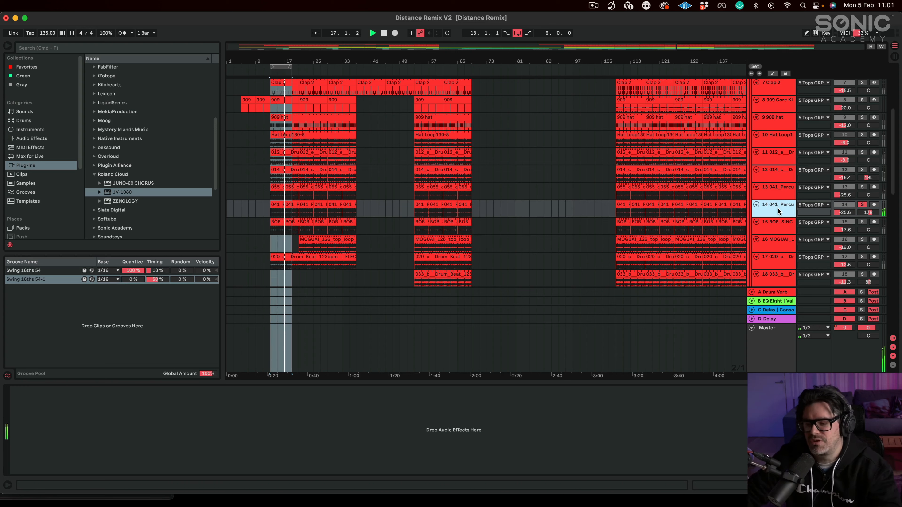
# - Move the solo to the BOB_SINC track, show its devices and compare its sound with the Overdrive bypassed
pyautogui.click(862, 204)
pyautogui.click(861, 222)
pyautogui.click(774, 227)
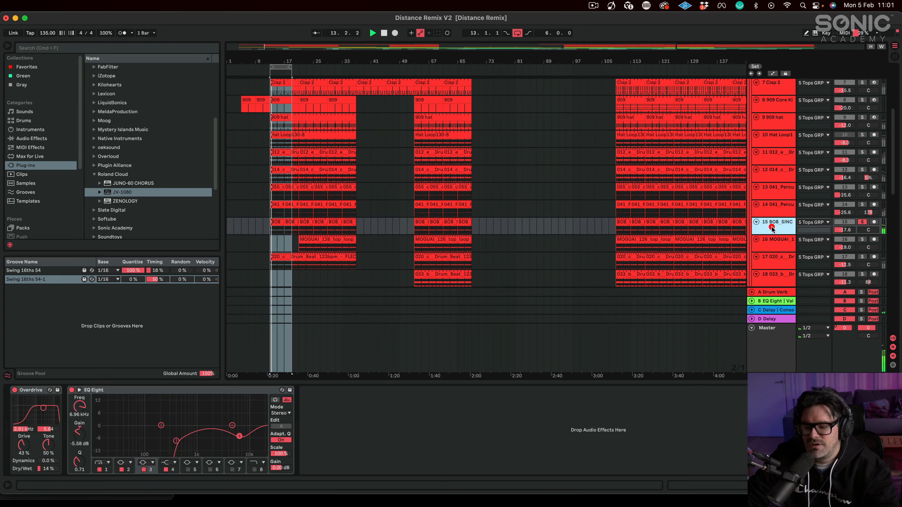
pyautogui.click(14, 389)
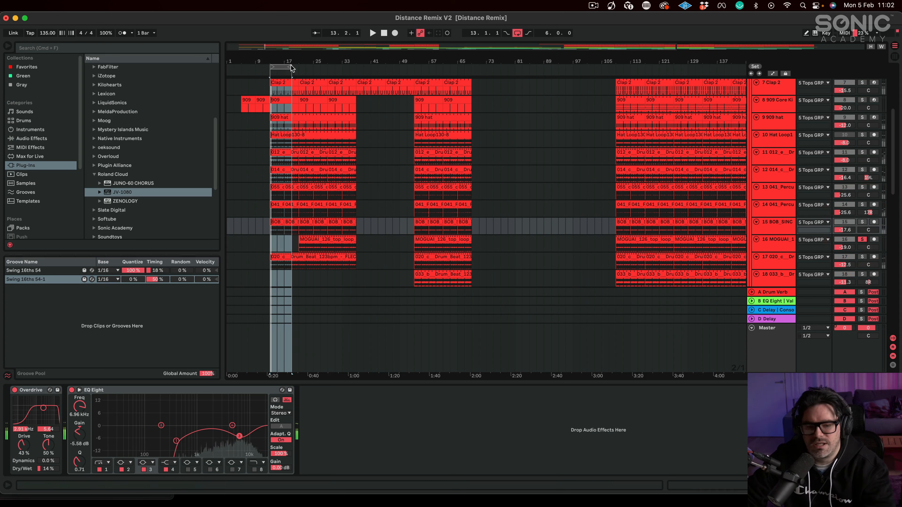
# - Shift the loop to start at bar 21, show the MOGUAI top loop's EQ Eight, listen to it soloed and release the solo
pyautogui.moveTo(284, 67); pyautogui.dragTo(312, 70)
pyautogui.press('space')
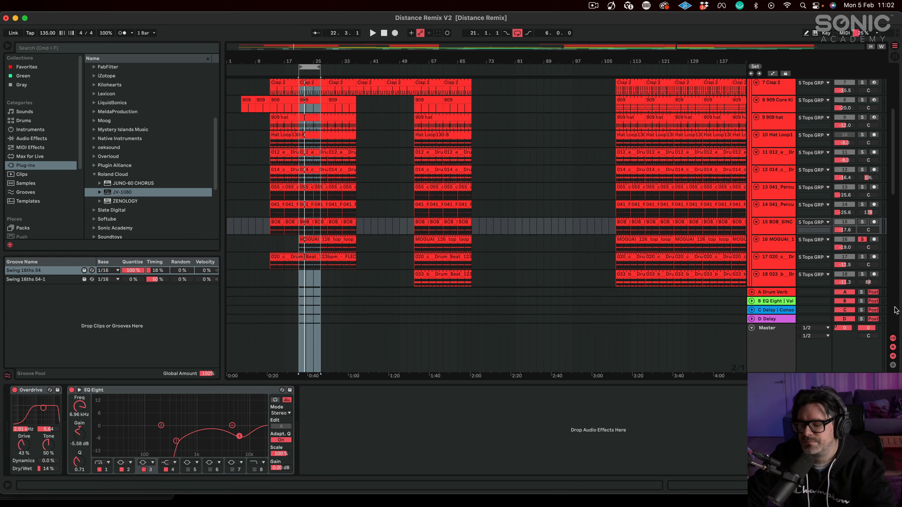
pyautogui.click(785, 244)
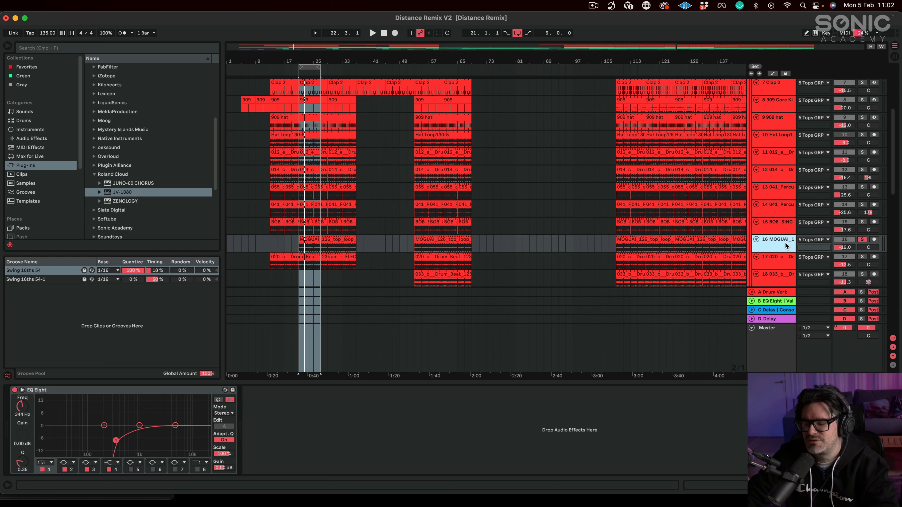
pyautogui.press('space')
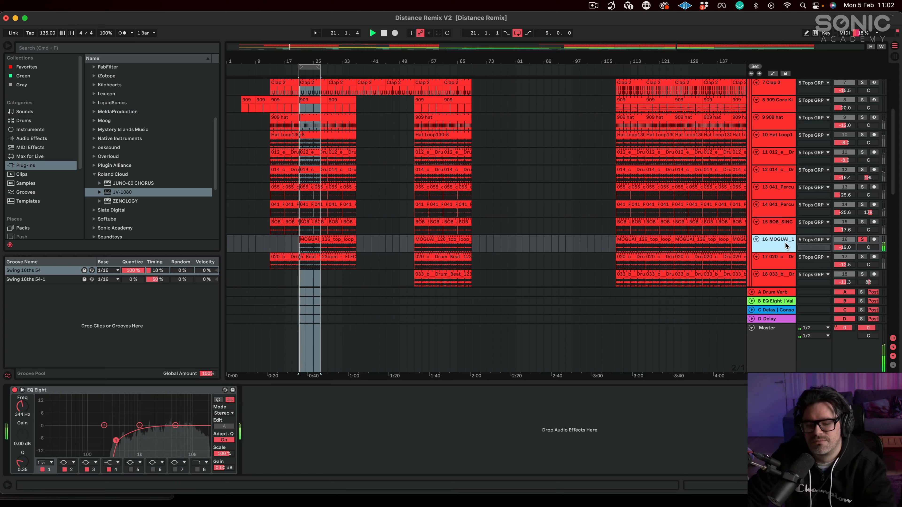
pyautogui.click(862, 240)
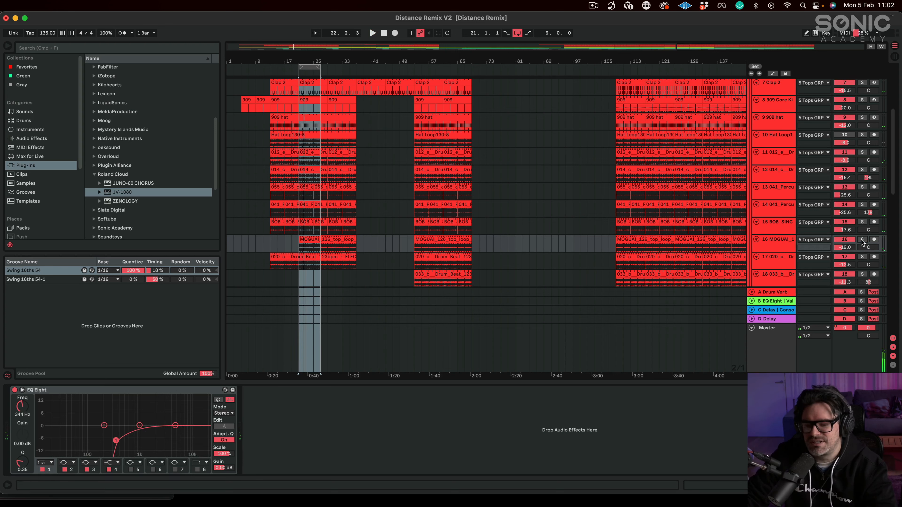
# - Listen to the 020_c drum beat track soloed in the loop from bar 21 and release its solo
pyautogui.press('space')
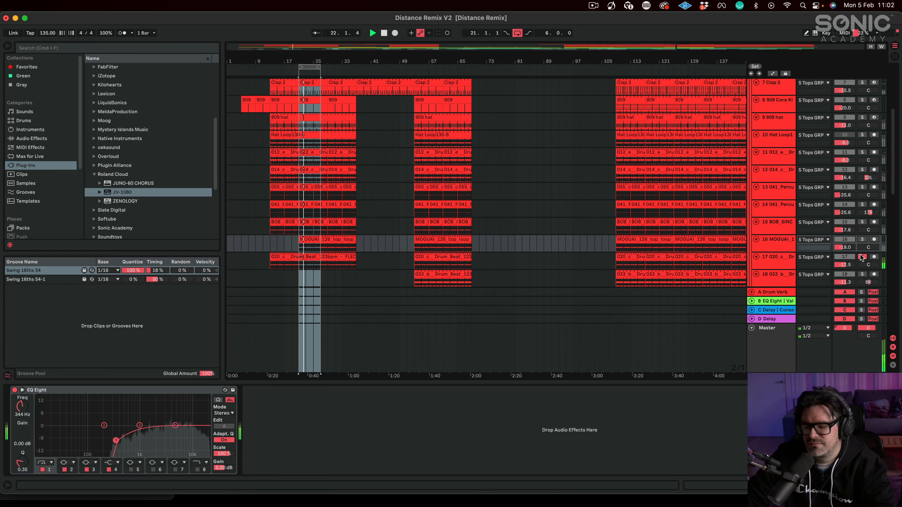
pyautogui.click(862, 257)
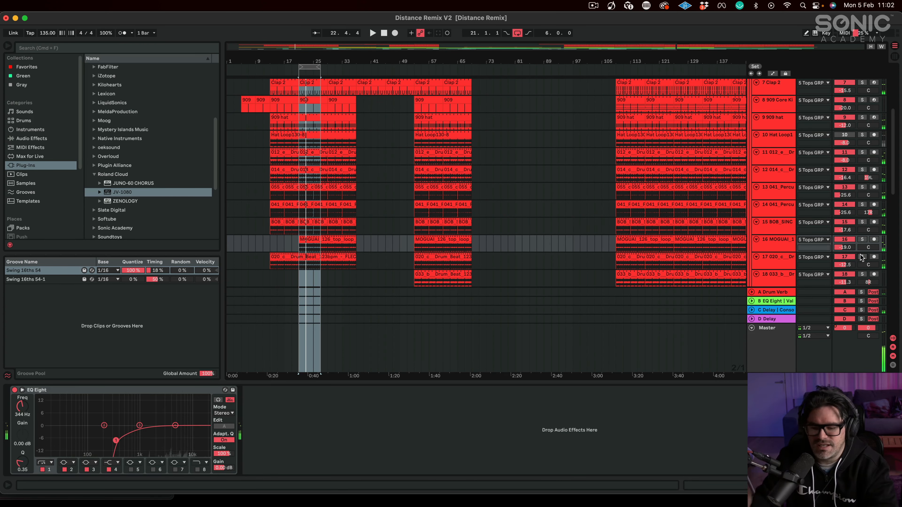
# - Shift the loop to start at bar 53, listen to the 033_b drum beat track soloed and release its solo
pyautogui.scroll(-1, 681, 225)
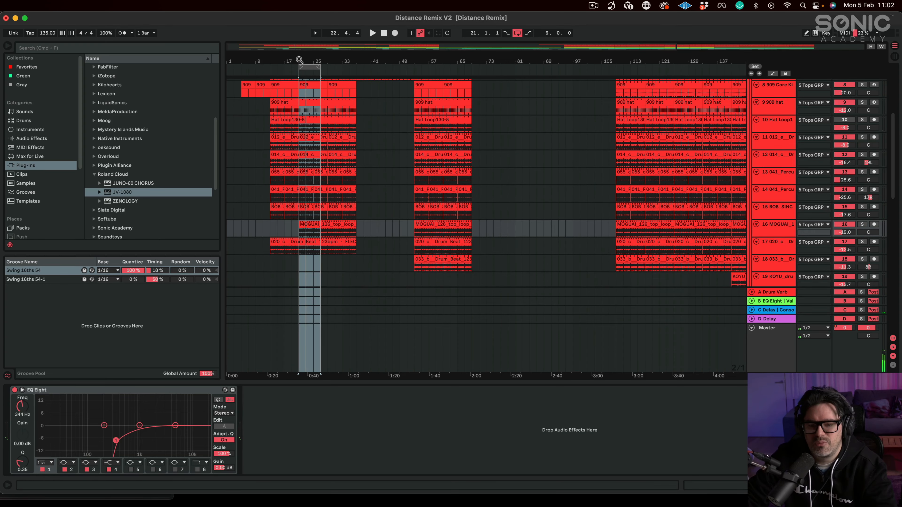
pyautogui.moveTo(306, 66); pyautogui.dragTo(424, 68)
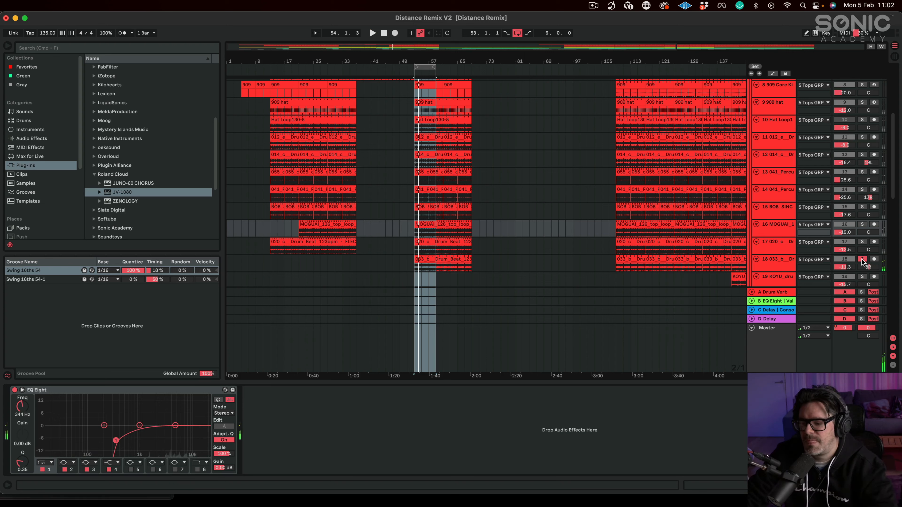
pyautogui.click(861, 260)
pyautogui.moveTo(539, 62); pyautogui.dragTo(339, 68)
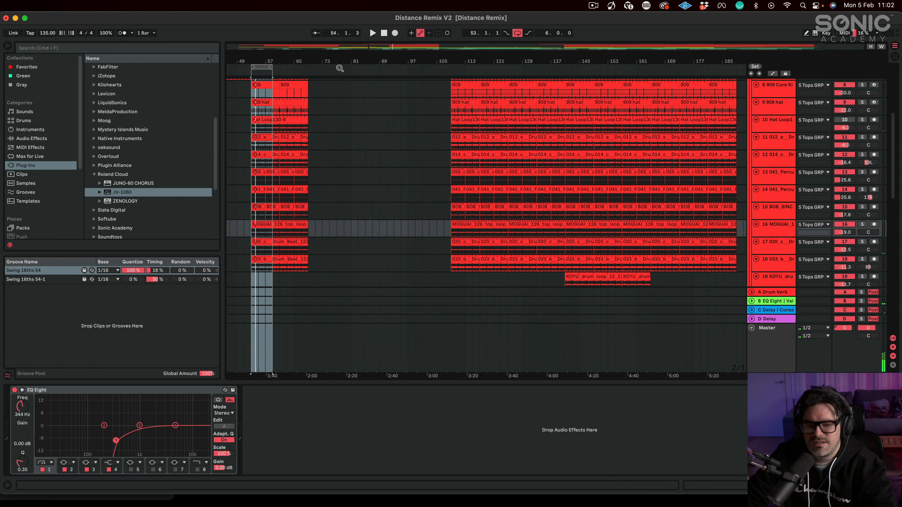
# - Shift the loop to start at bar 141, listen to the KOYU drum loop track soloed and release its solo
pyautogui.moveTo(257, 67); pyautogui.dragTo(577, 90)
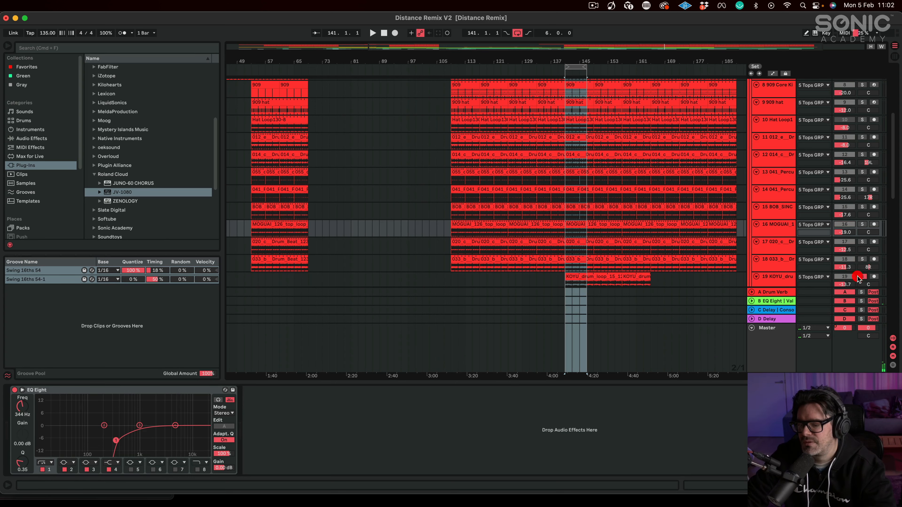
pyautogui.click(859, 276)
pyautogui.press('space')
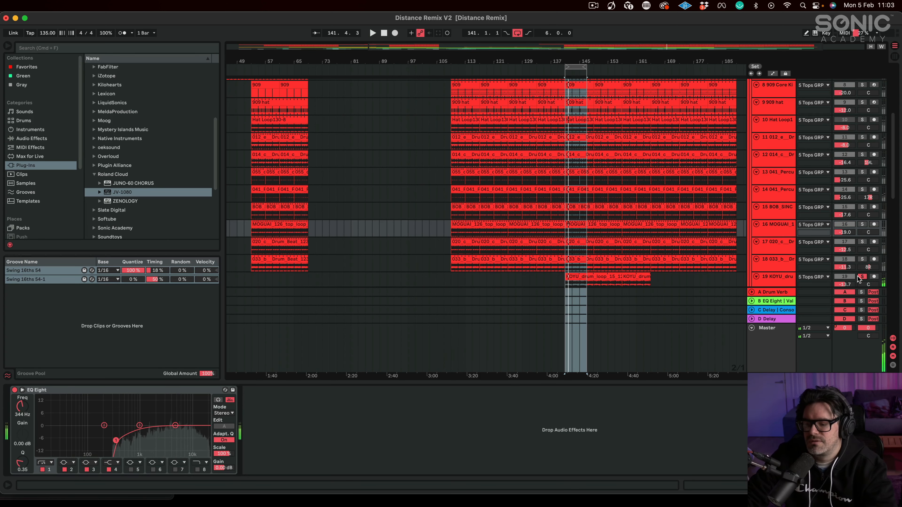
pyautogui.click(861, 276)
# - Shift the loop to start at bar 103 and listen to the 909snare and upper Kick 3 tracks soloed in turn, releasing each solo
pyautogui.scroll(5, 763, 160)
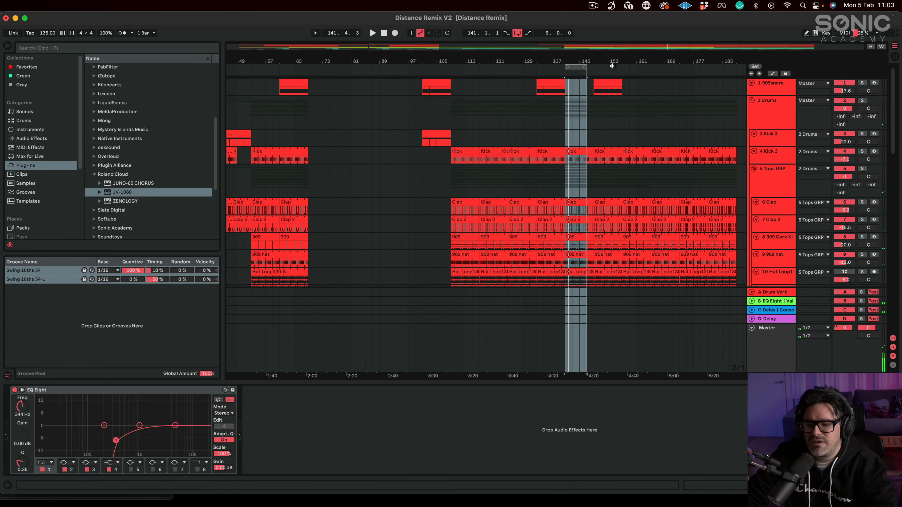
pyautogui.moveTo(578, 65); pyautogui.dragTo(442, 66)
pyautogui.click(863, 83)
pyautogui.press('space')
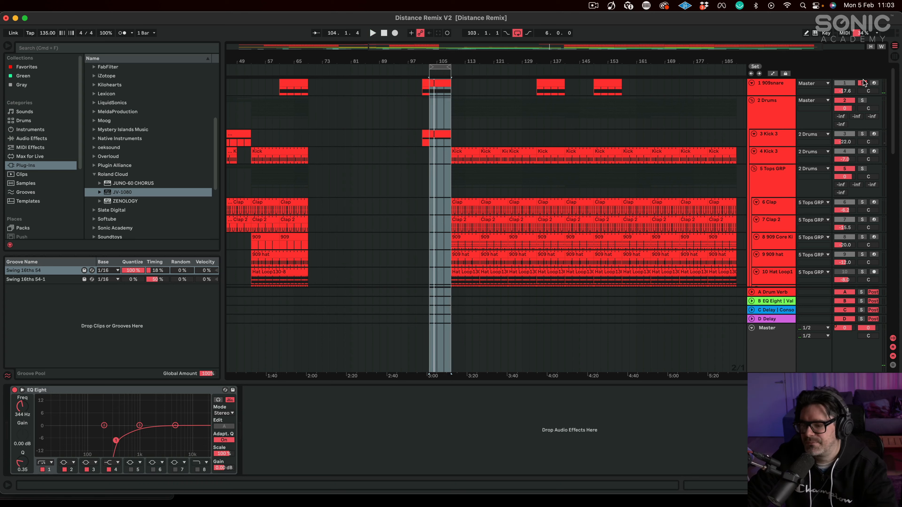
pyautogui.click(864, 83)
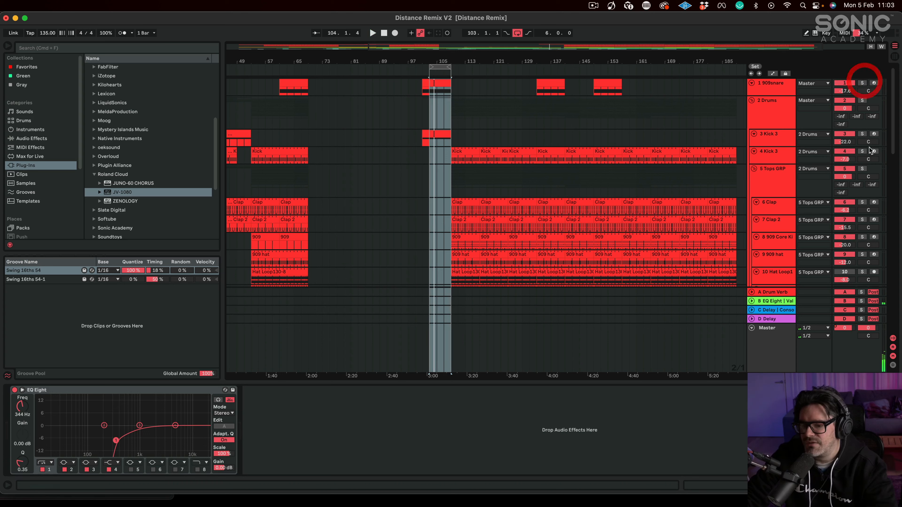
pyautogui.click(862, 134)
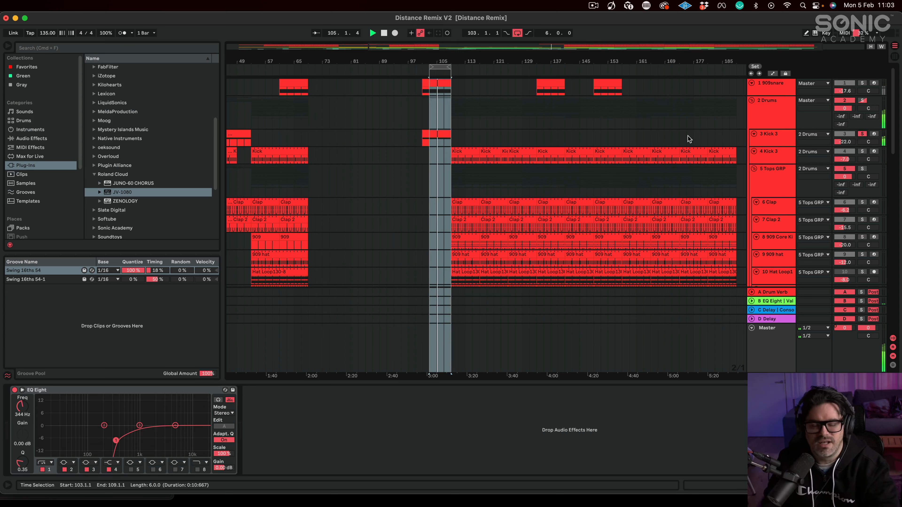
pyautogui.click(862, 134)
# - Play the full mix from just before bar 133, then from shortly before the KOYU drum loop's entry at bar 141
pyautogui.click(533, 68)
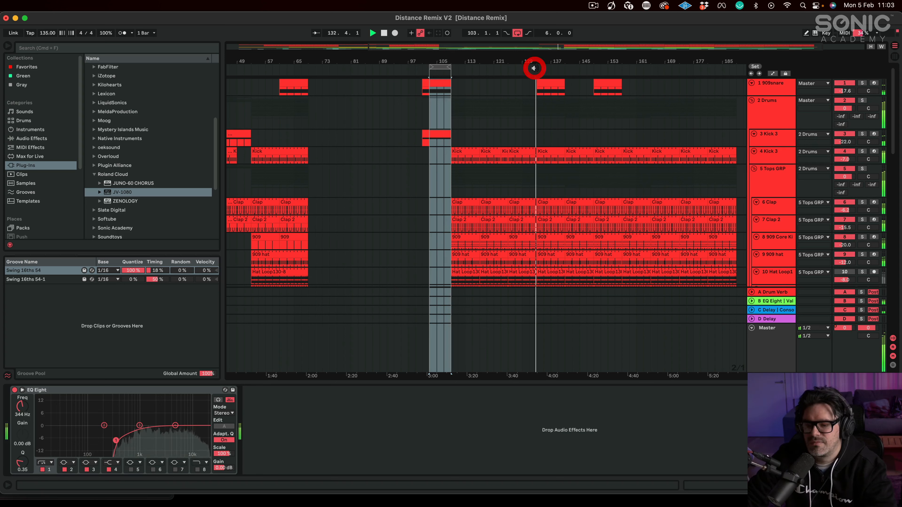
pyautogui.press('space')
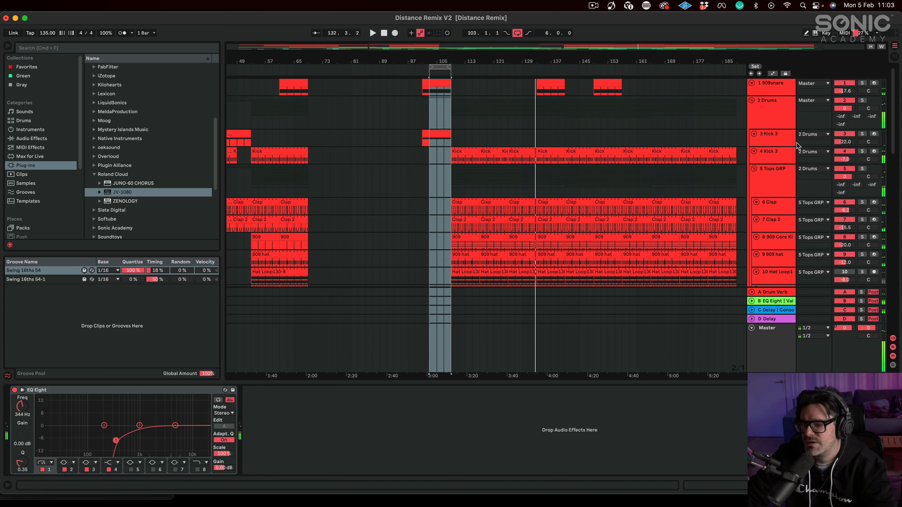
pyautogui.scroll(-10, 636, 174)
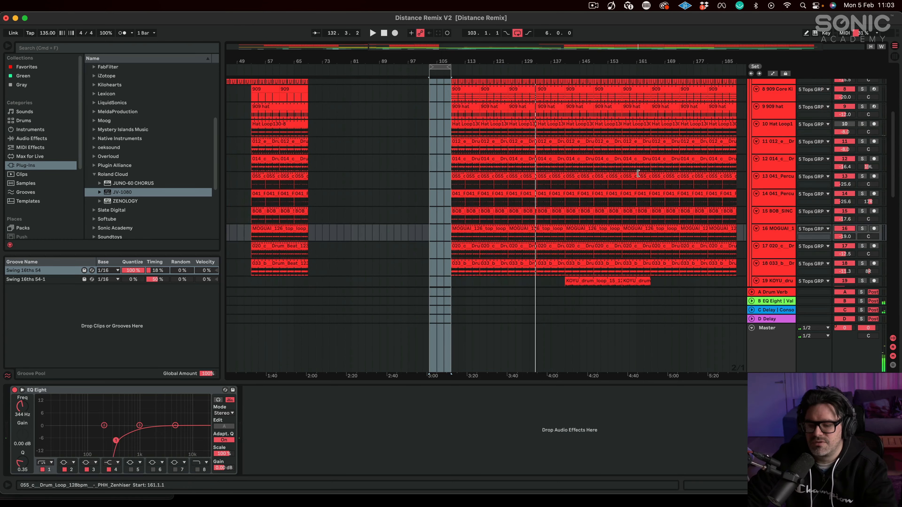
pyautogui.click(558, 68)
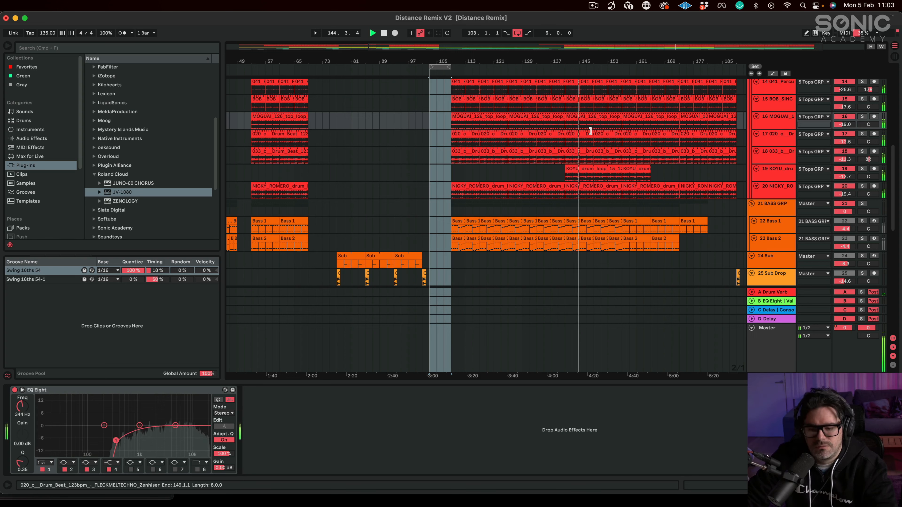
pyautogui.press('space')
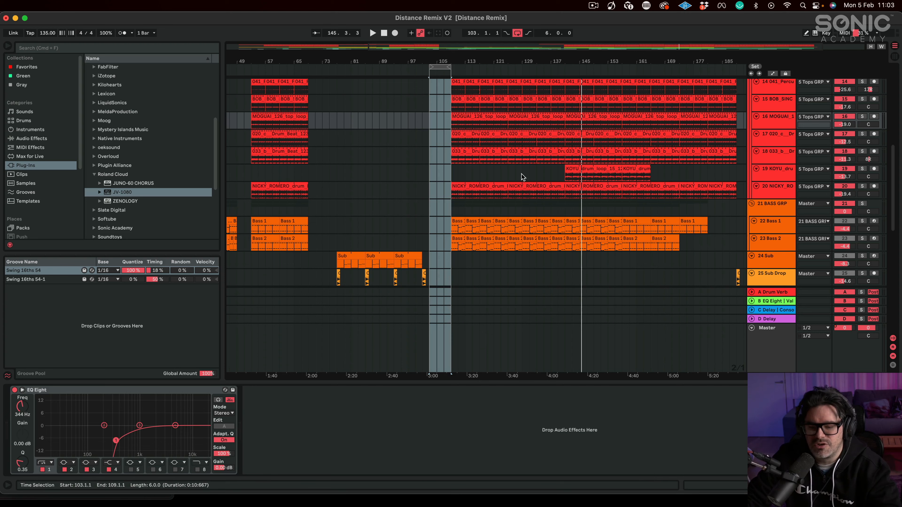
# - Set a four-bar loop starting at bar 5 and listen to the Bass 2 track soloed
pyautogui.moveTo(434, 64); pyautogui.dragTo(490, 58)
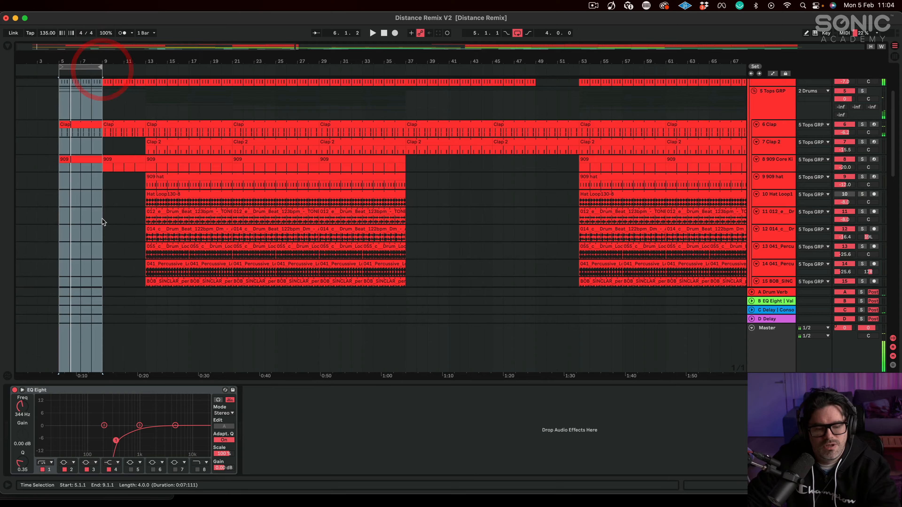
pyautogui.scroll(-8, 103, 220)
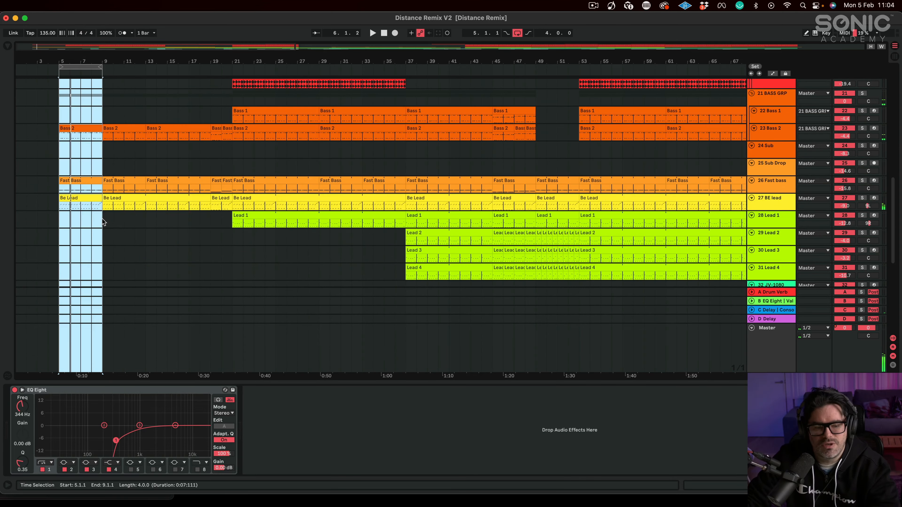
pyautogui.click(862, 143)
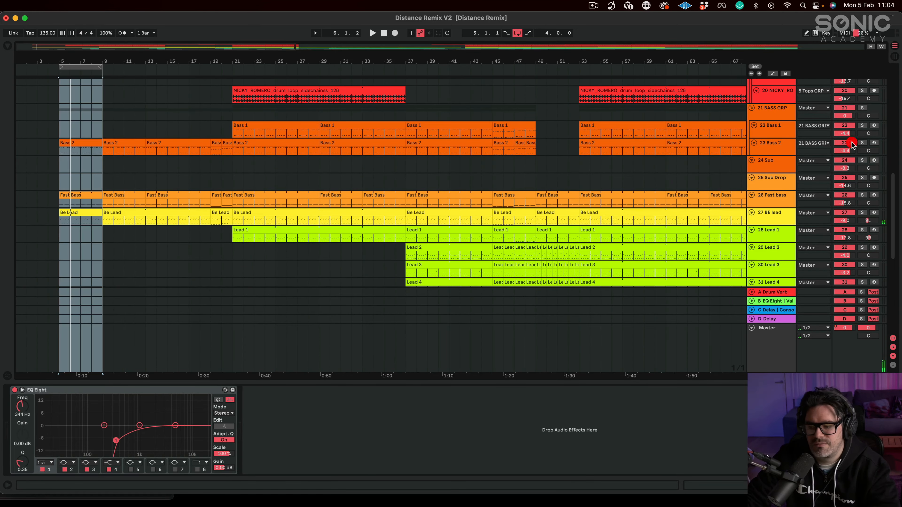
pyautogui.press('space')
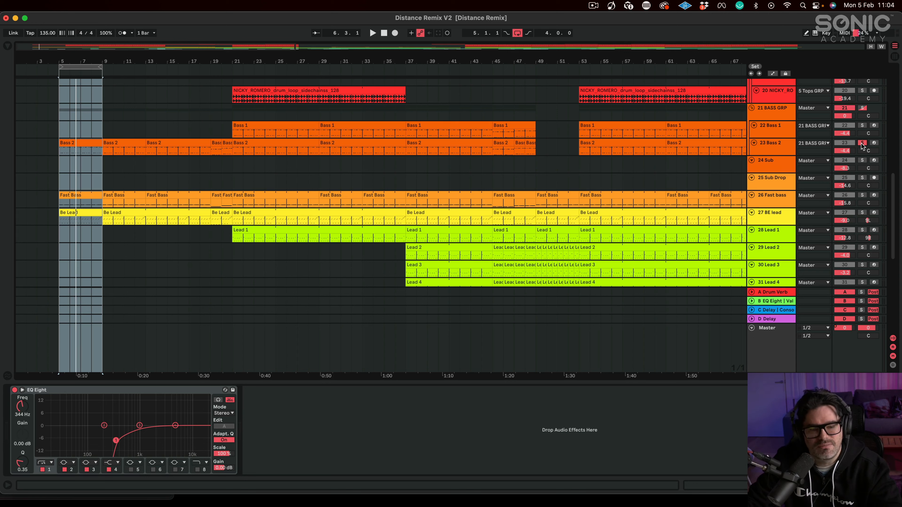
pyautogui.press('space')
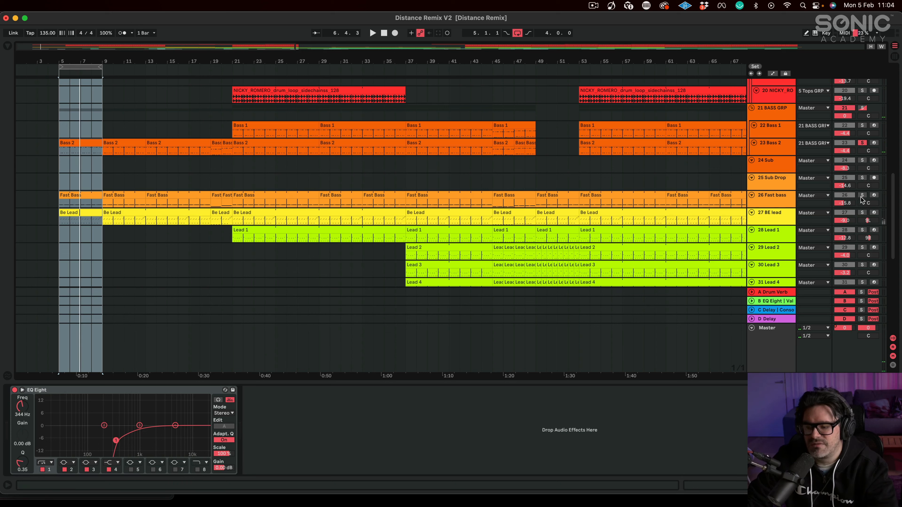
# - Listen to Fast bass soloed with Bass 2 and then alone, extending the loop to 23 bars and playing from about bar 21
pyautogui.press('space')
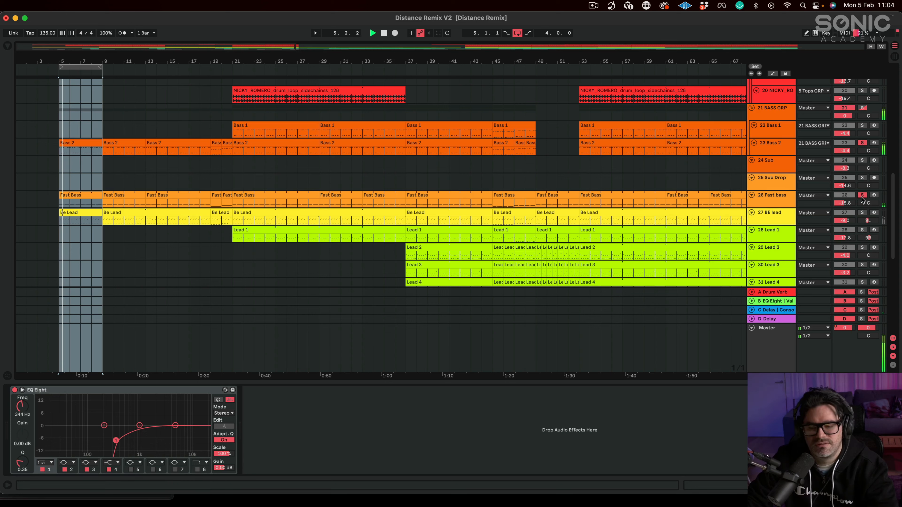
pyautogui.click(862, 143)
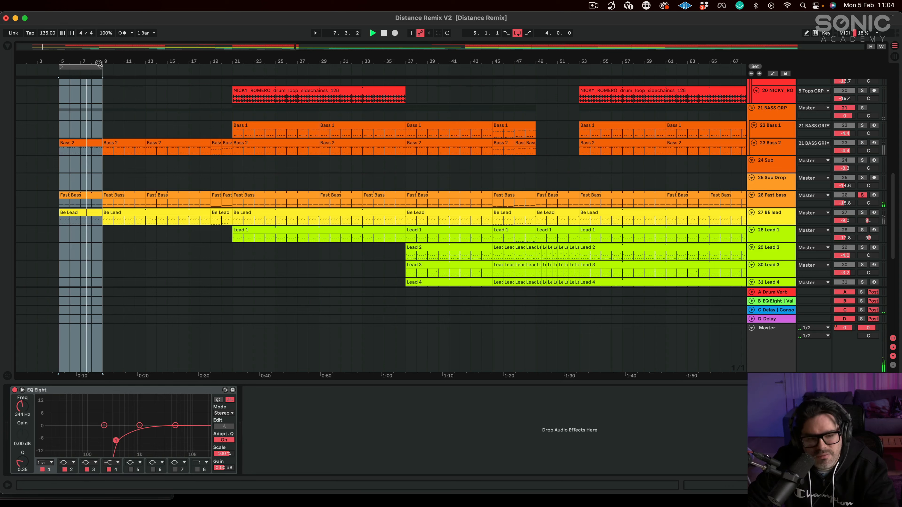
pyautogui.moveTo(100, 66); pyautogui.dragTo(305, 74)
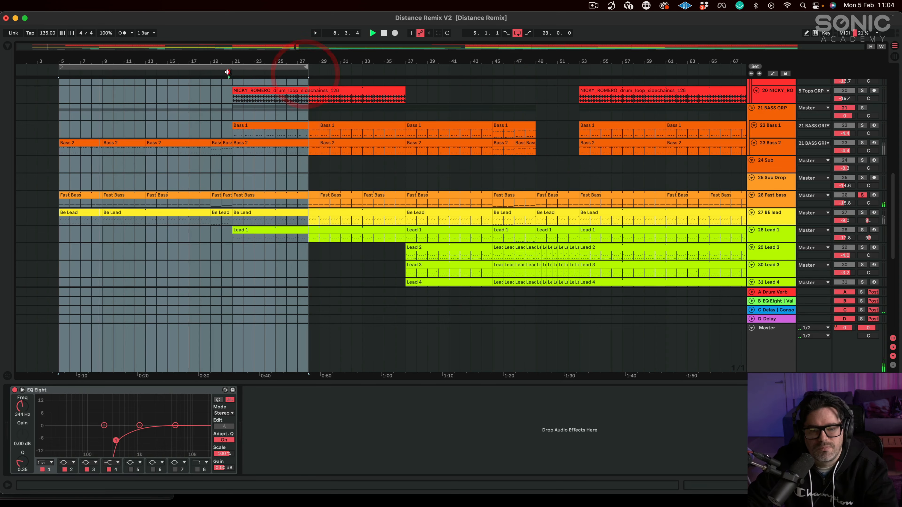
pyautogui.click(227, 71)
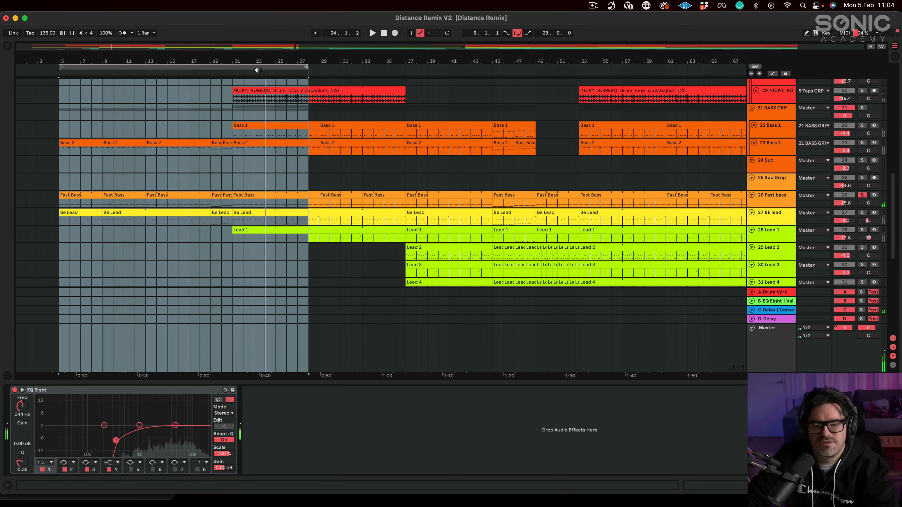
# - Move the solo from Fast bass to BE lead, set an eight-bar loop from bar 5 and listen to it
pyautogui.moveTo(305, 68); pyautogui.dragTo(103, 67)
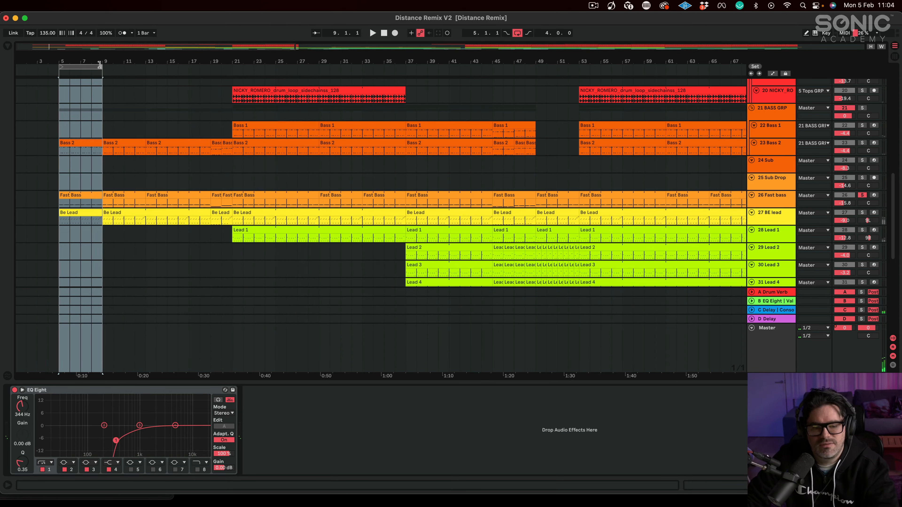
pyautogui.click(863, 194)
pyautogui.click(862, 213)
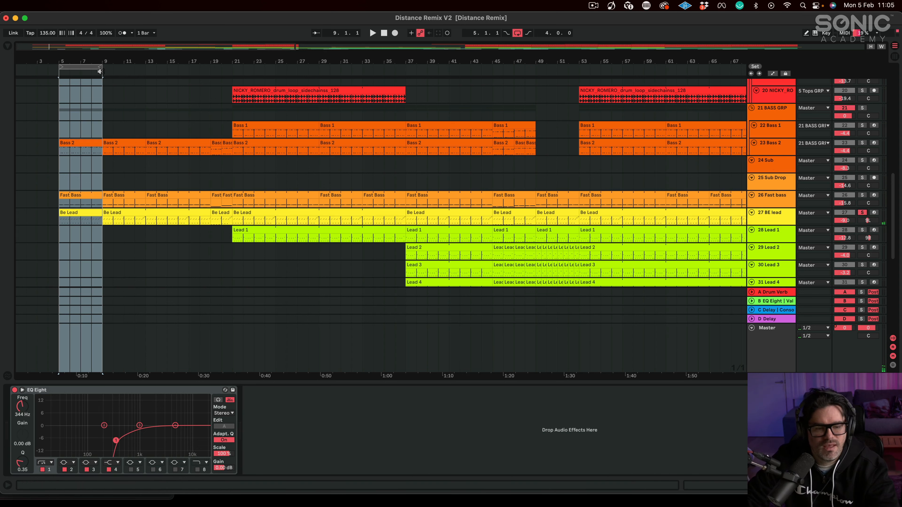
pyautogui.moveTo(98, 68); pyautogui.dragTo(141, 69)
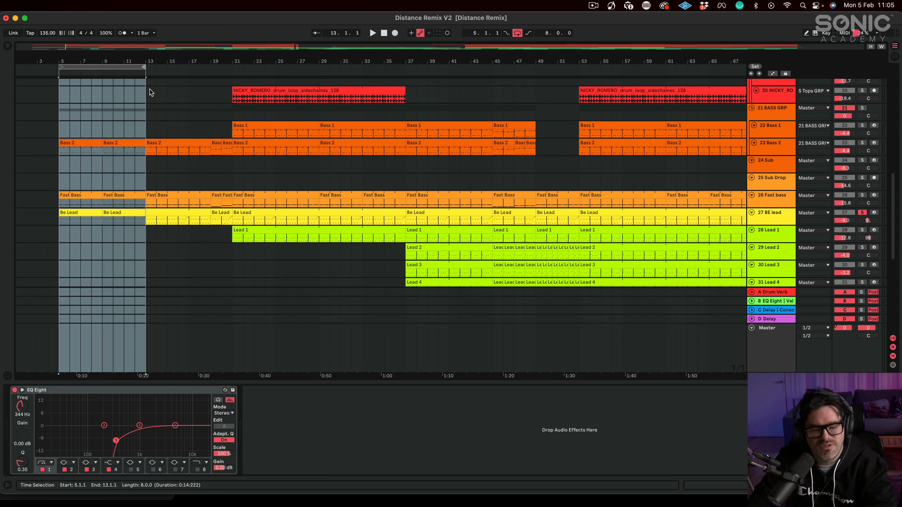
pyautogui.press('space')
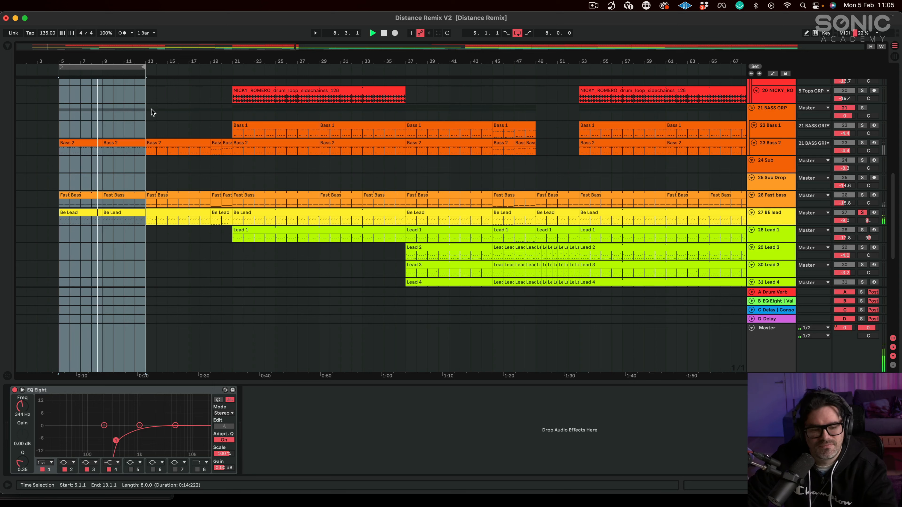
# - Shift the loop to start at bar 21, set its length to eight bars and listen to BE lead soloed there
pyautogui.moveTo(143, 67); pyautogui.dragTo(231, 67)
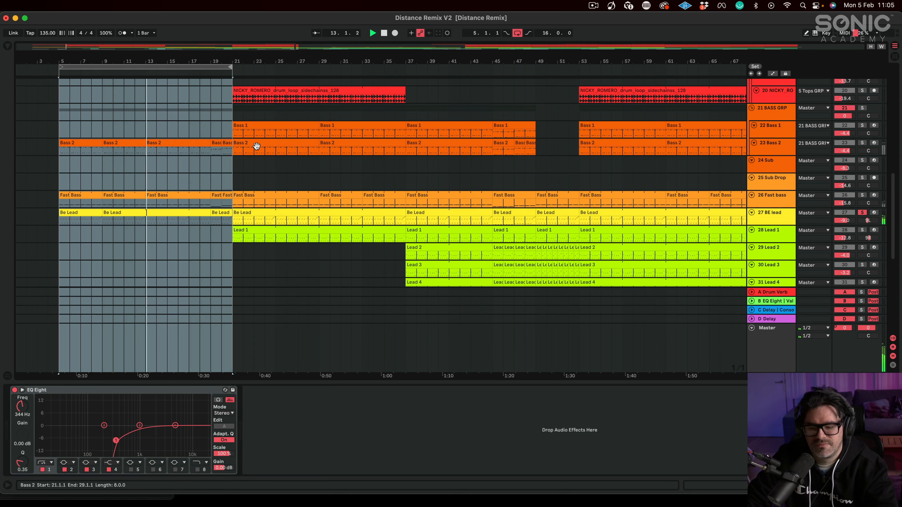
pyautogui.moveTo(166, 67); pyautogui.dragTo(341, 67)
pyautogui.press('space')
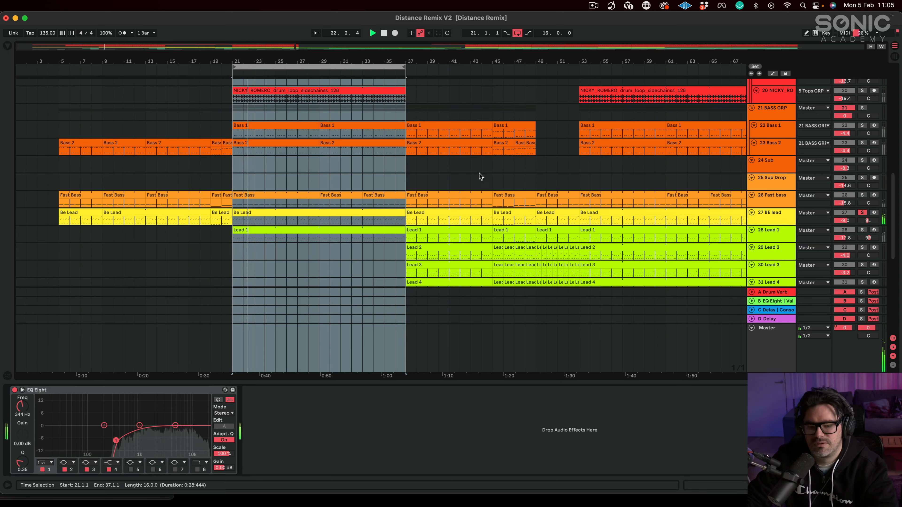
pyautogui.moveTo(402, 67); pyautogui.dragTo(317, 66)
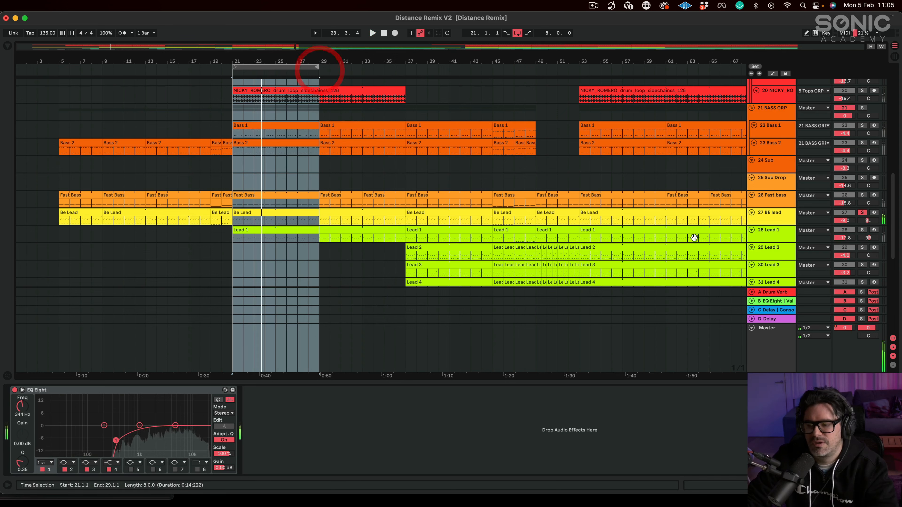
# - Release the BE lead solo, play the full mix in the loop and mute the Lead 1 track
pyautogui.click(862, 213)
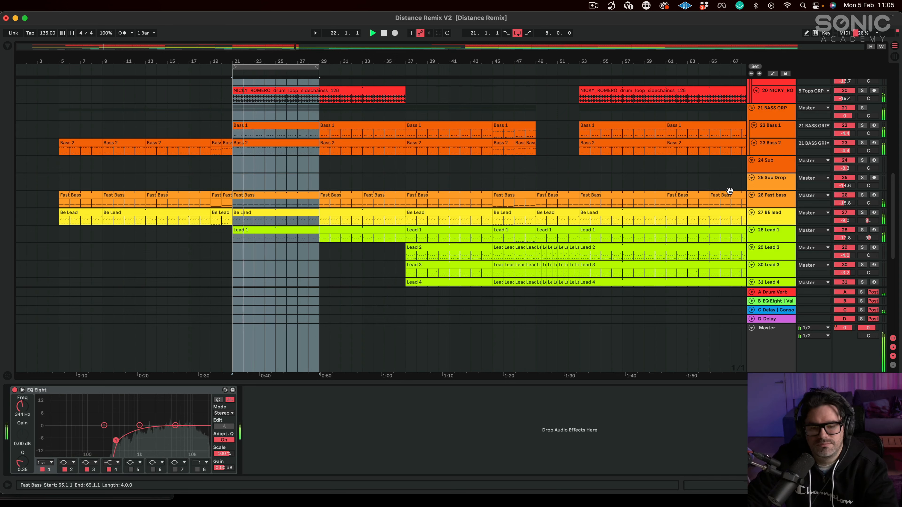
pyautogui.scroll(-8, 710, 205)
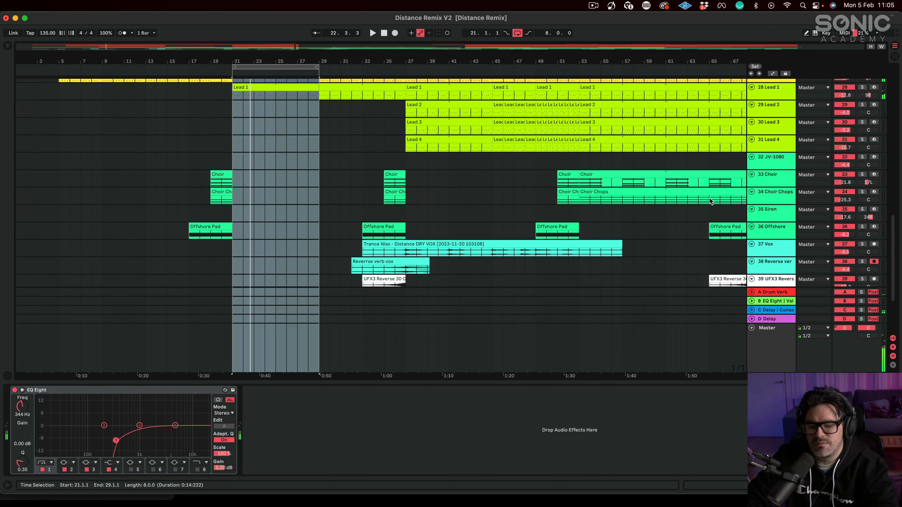
pyautogui.scroll(3, 710, 201)
pyautogui.scroll(3, 710, 198)
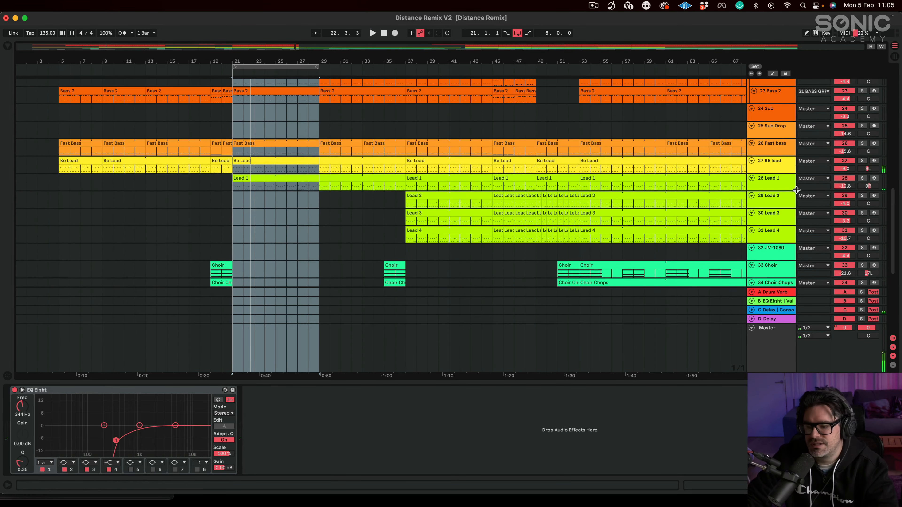
pyautogui.click(843, 179)
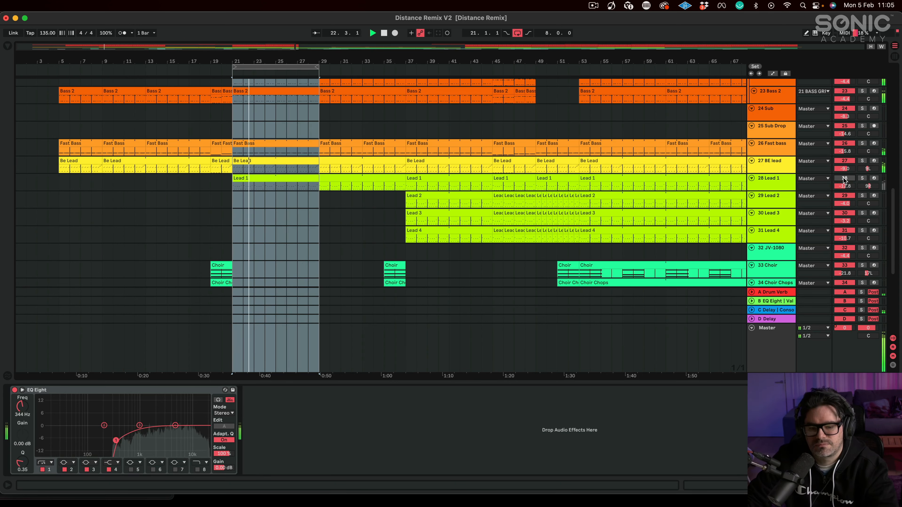
# - Solo the drum part together with Fast bass, BE lead and Bass 2 and play them in the loop from bar 21
pyautogui.scroll(20, 844, 179)
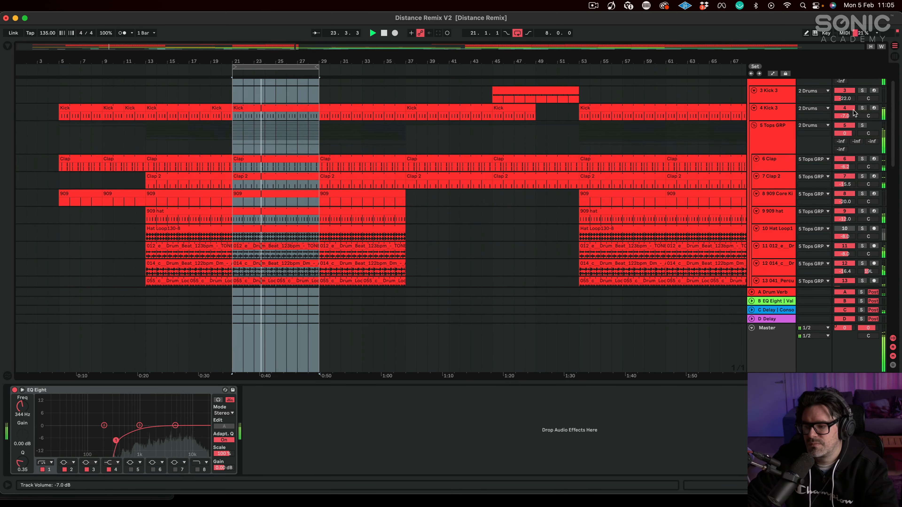
pyautogui.click(862, 90)
pyautogui.scroll(-18, 797, 188)
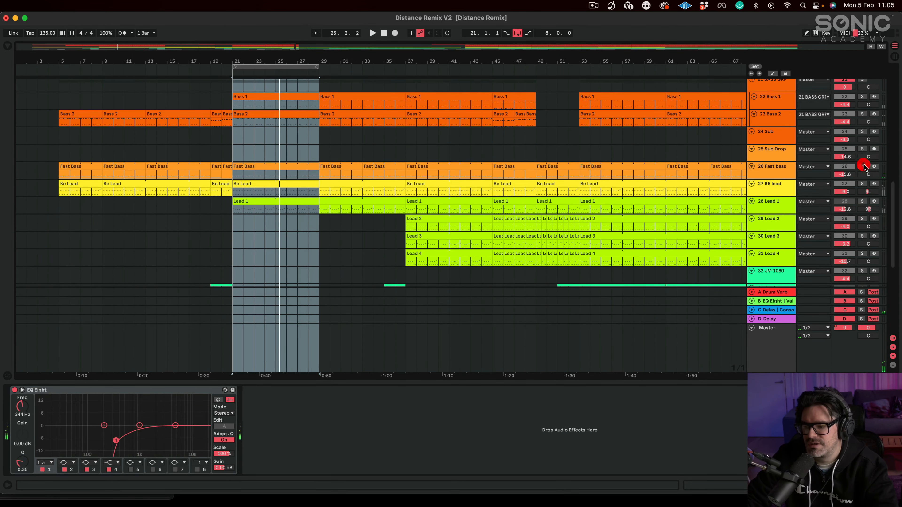
pyautogui.click(862, 183)
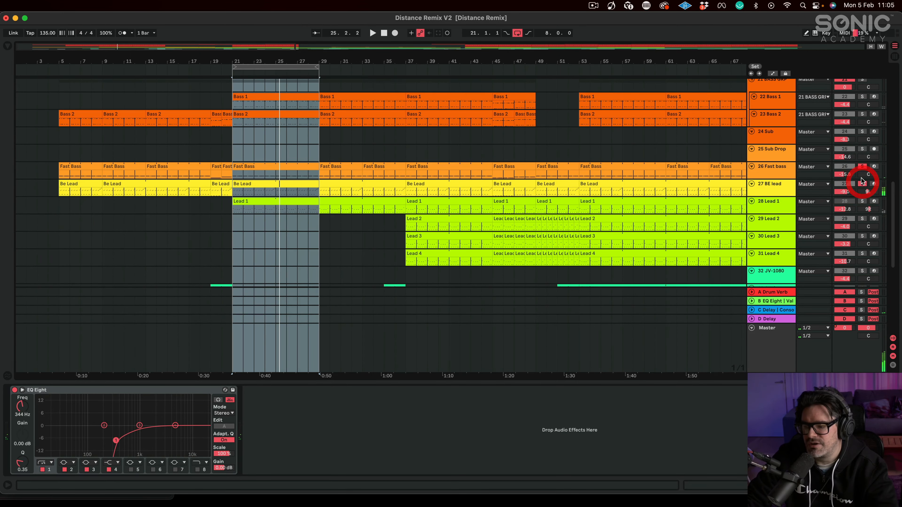
pyautogui.click(862, 114)
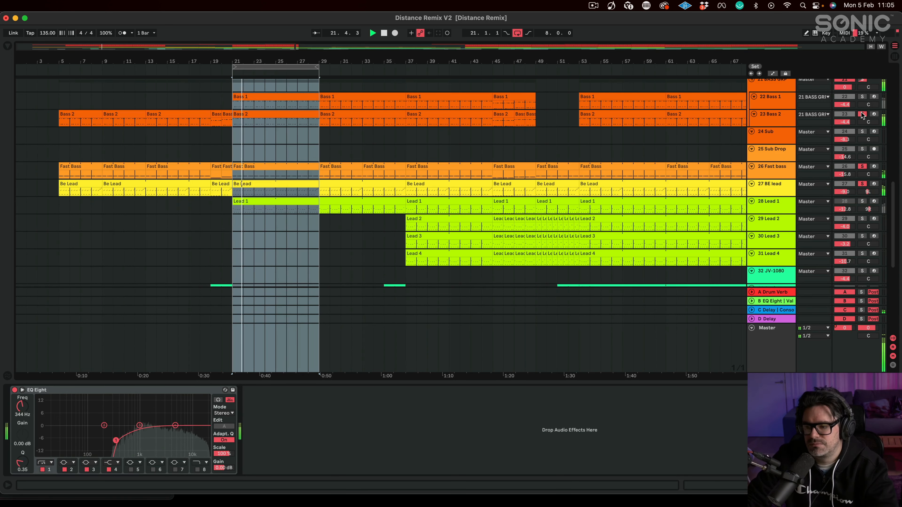
# - Add Bass 1 to the solo, stop playback, take Bass 2 out of the solo and show Bass 1's device chain
pyautogui.scroll(2, 862, 114)
pyautogui.click(862, 124)
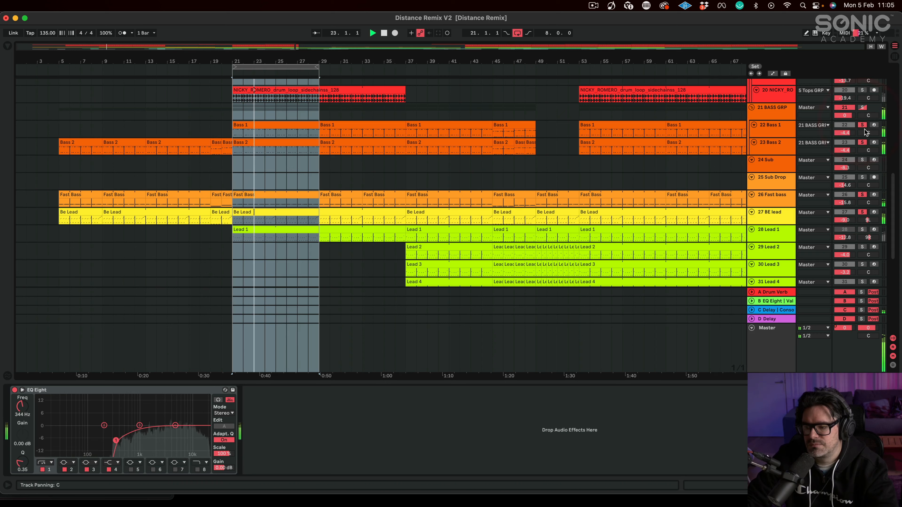
pyautogui.press('space')
pyautogui.click(862, 142)
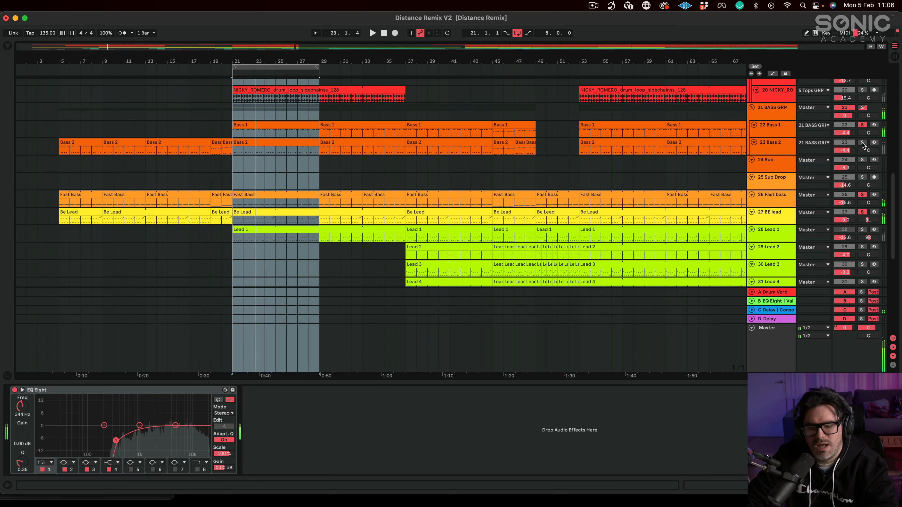
pyautogui.click(781, 125)
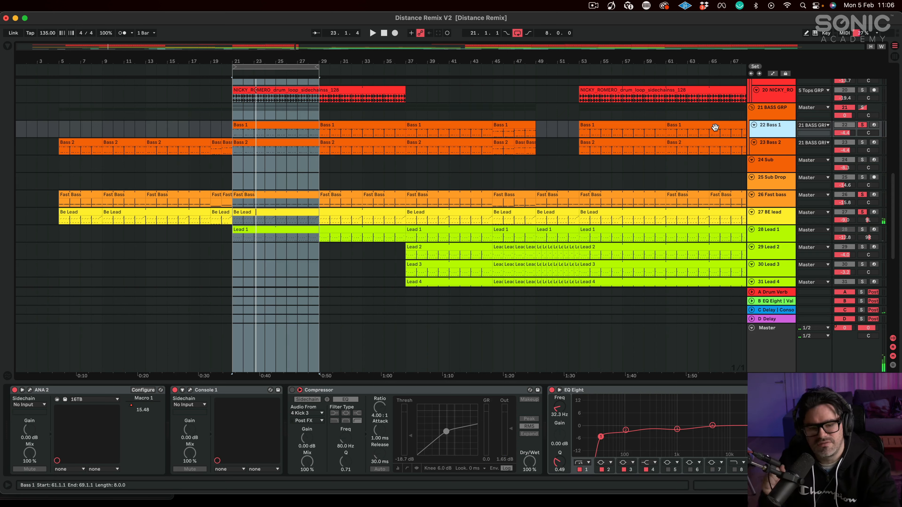
# - Play the loop, add Bass 2 back to the solo alongside Bass 1 and move the kick solo from track 3 to track 4
pyautogui.press('space')
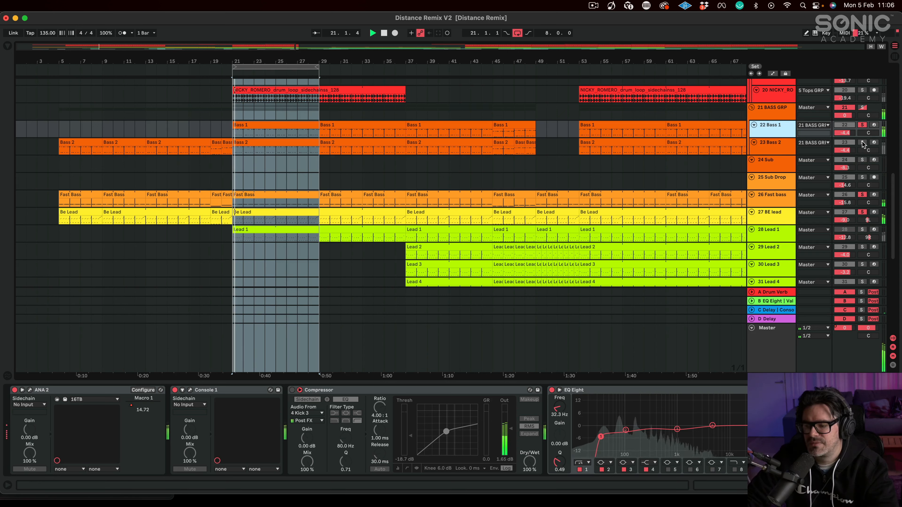
pyautogui.click(862, 143)
pyautogui.scroll(10, 863, 144)
pyautogui.click(863, 134)
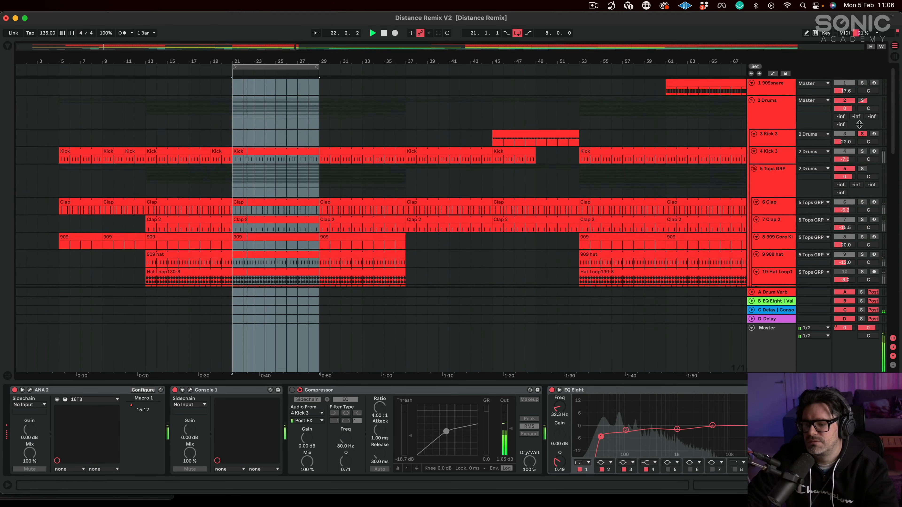
pyautogui.click(862, 151)
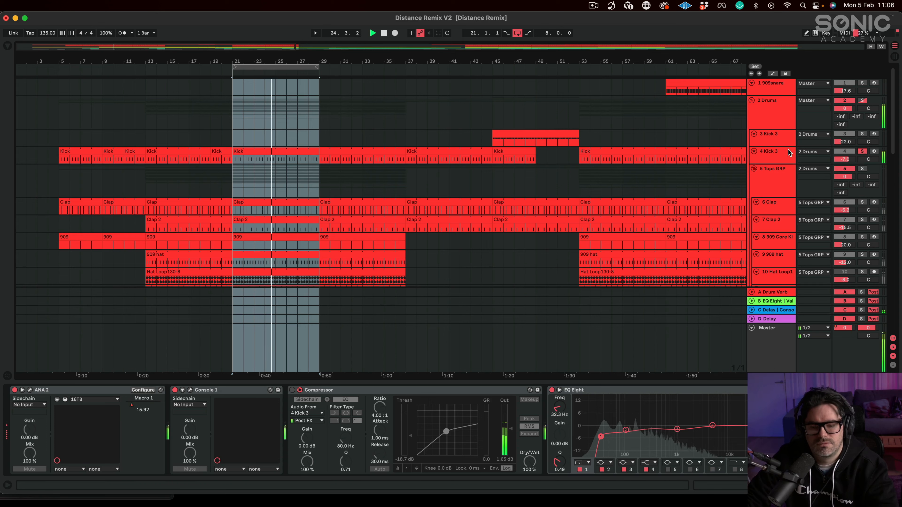
# - Release the solos on BE lead, Fast bass, Bass 1 and Bass 2 and stop playback
pyautogui.scroll(-10, 788, 152)
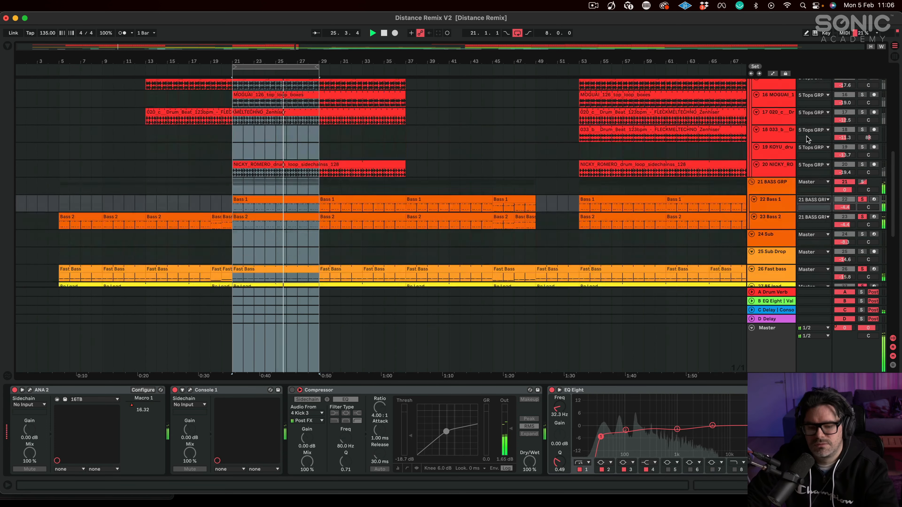
pyautogui.click(861, 188)
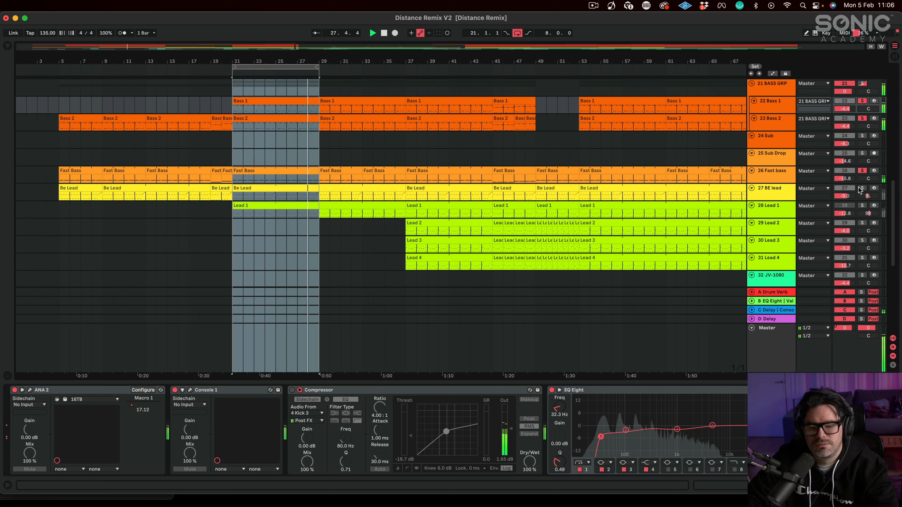
pyautogui.press('space')
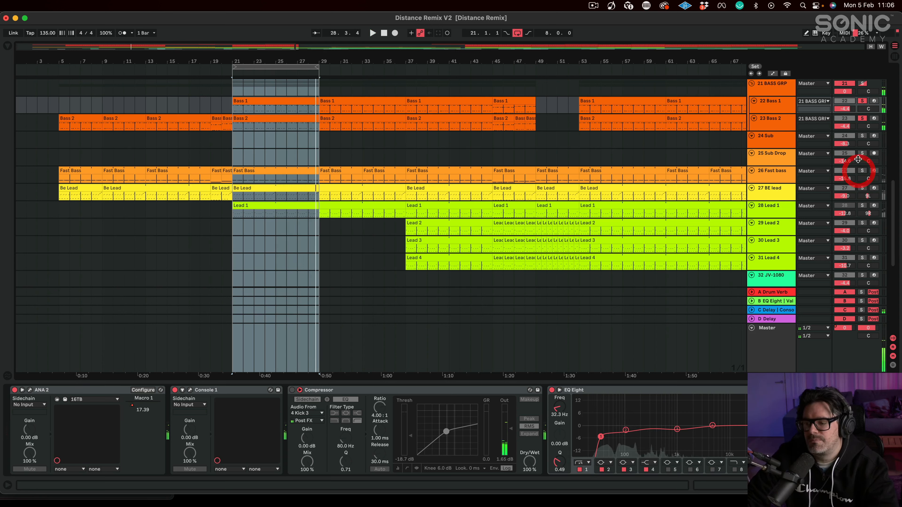
pyautogui.click(862, 118)
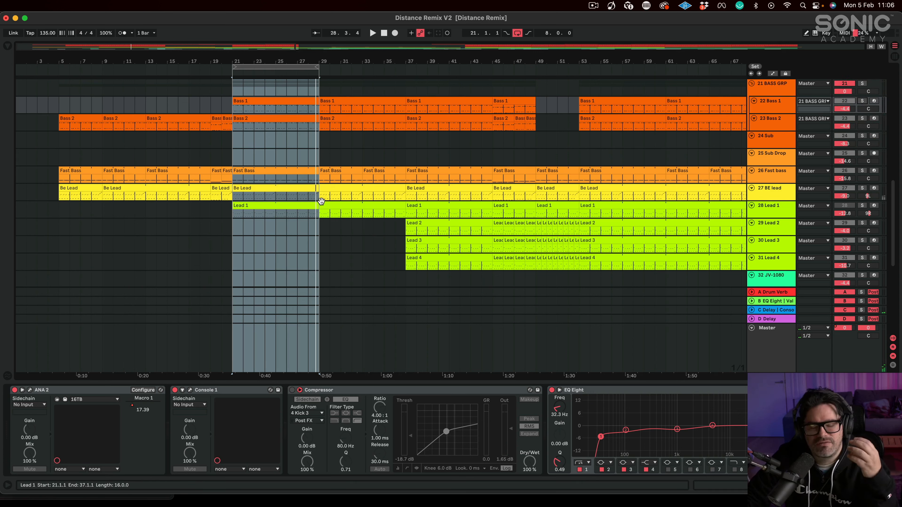
# - Solo Bass 2 alongside the kick and listen to the pair in the loop from bar 21
pyautogui.press('space')
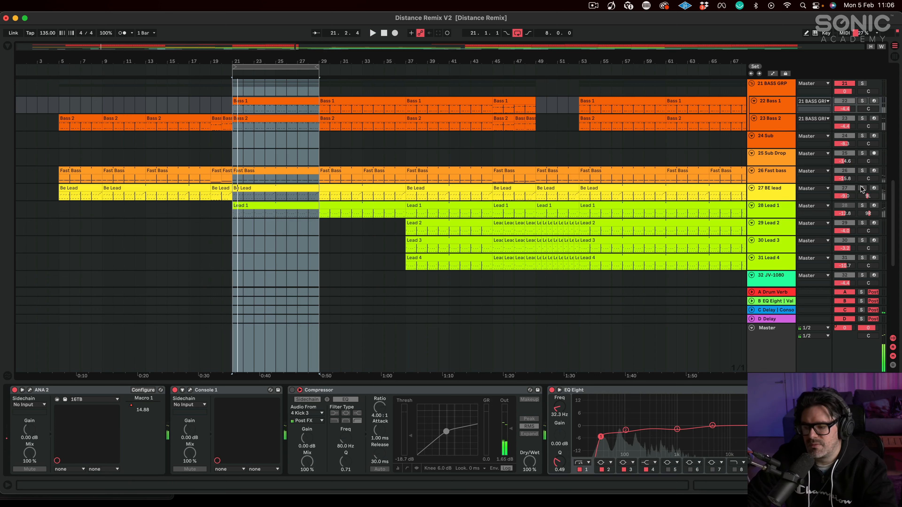
pyautogui.click(861, 119)
pyautogui.press('space')
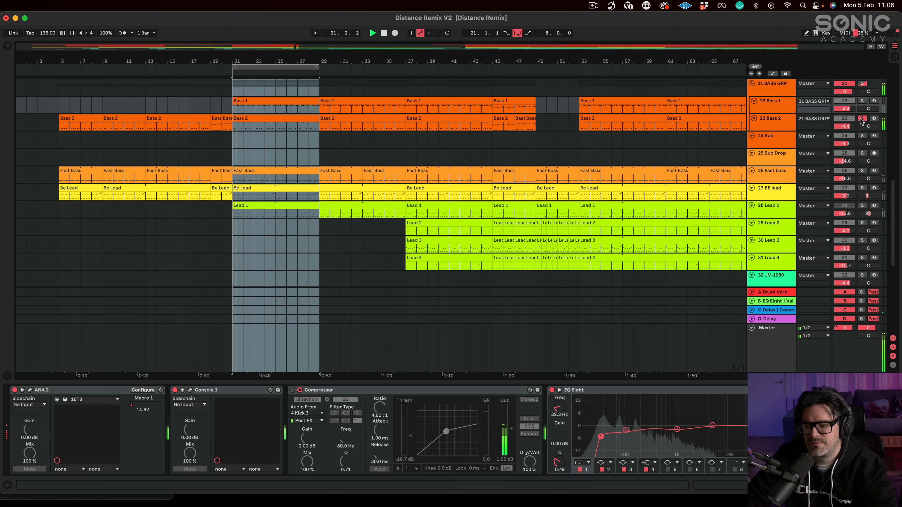
pyautogui.press('space')
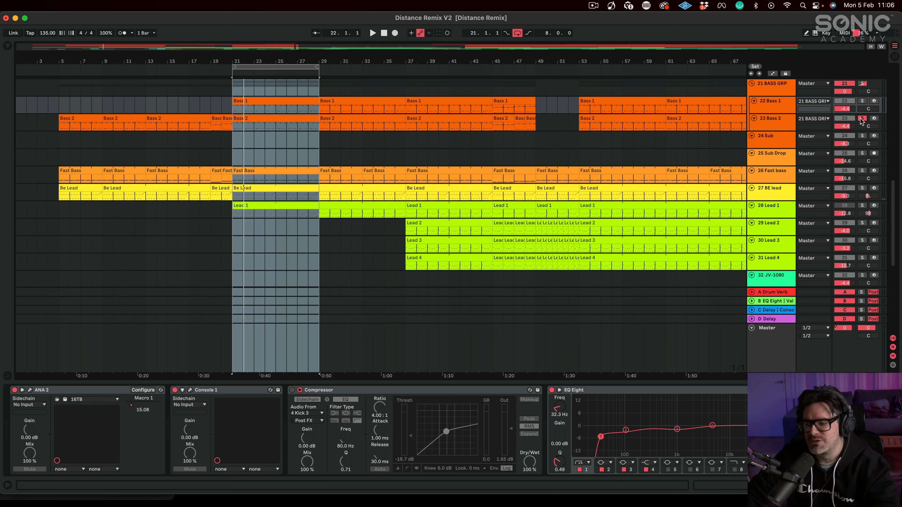
# - Release the remaining solos on Bass 2 and the track 4 kick
pyautogui.scroll(5, 854, 151)
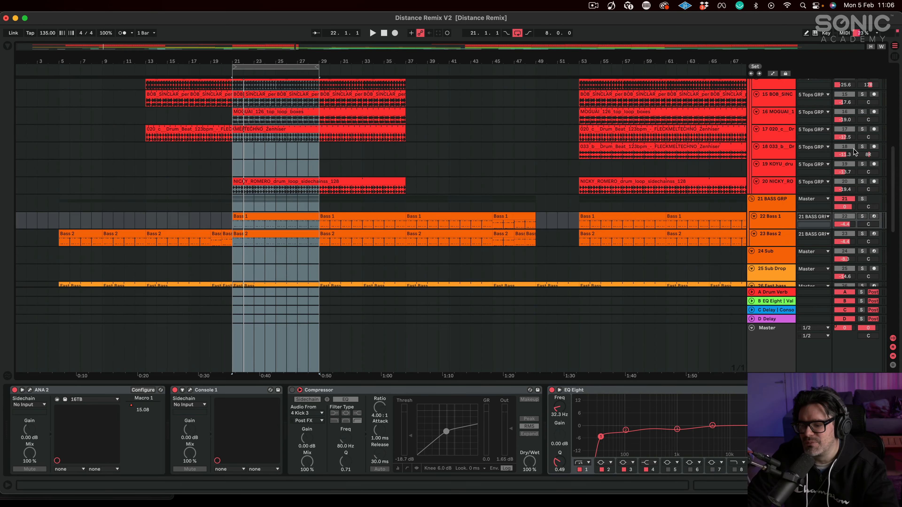
pyautogui.scroll(10, 854, 152)
pyautogui.click(862, 151)
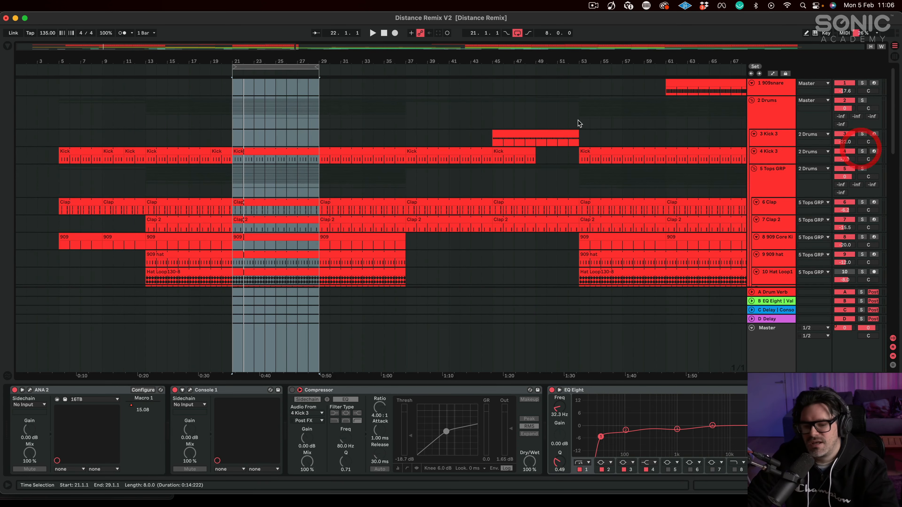
# - Solo Lead 1 and listen to it in the loop, finishing with its solo released and the track unmuted
pyautogui.scroll(-15, 579, 124)
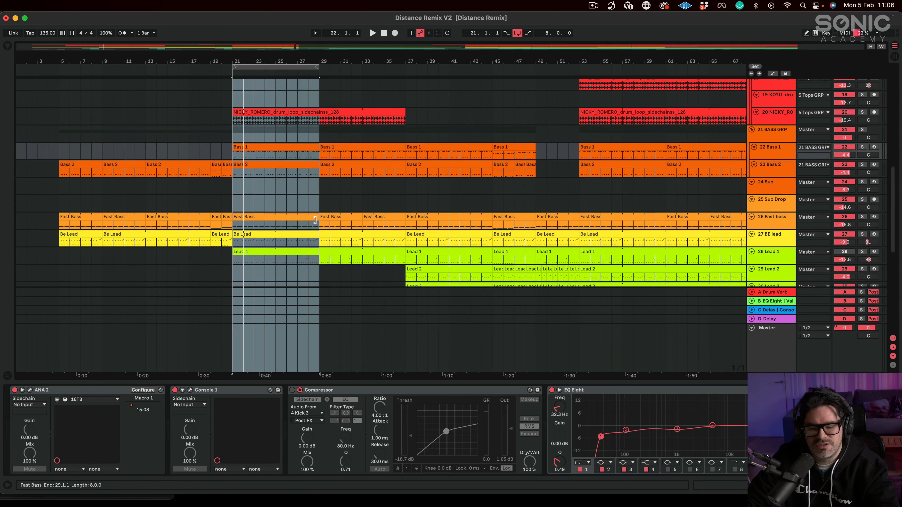
pyautogui.scroll(-2, 320, 224)
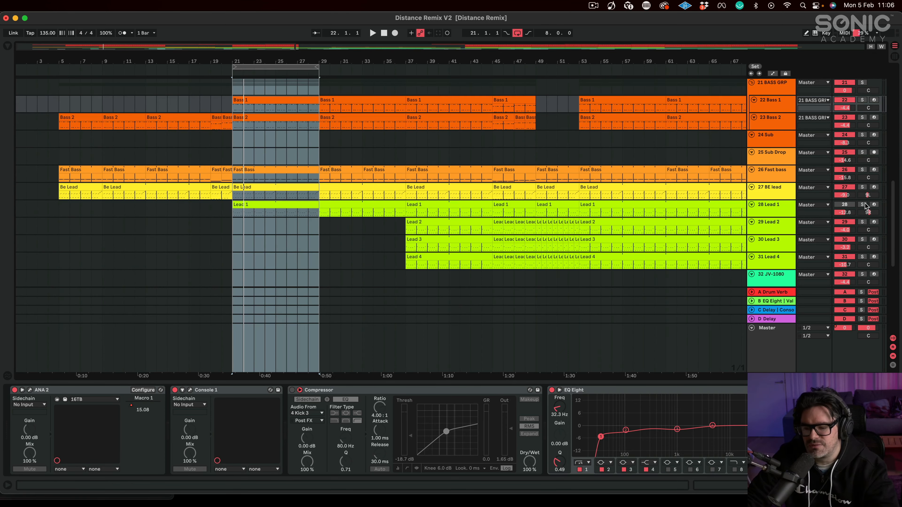
pyautogui.press('space')
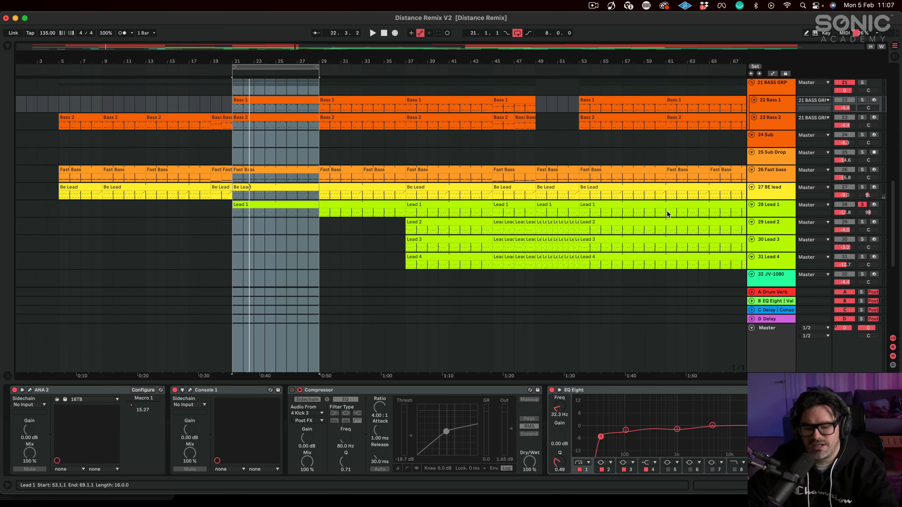
pyautogui.press('space')
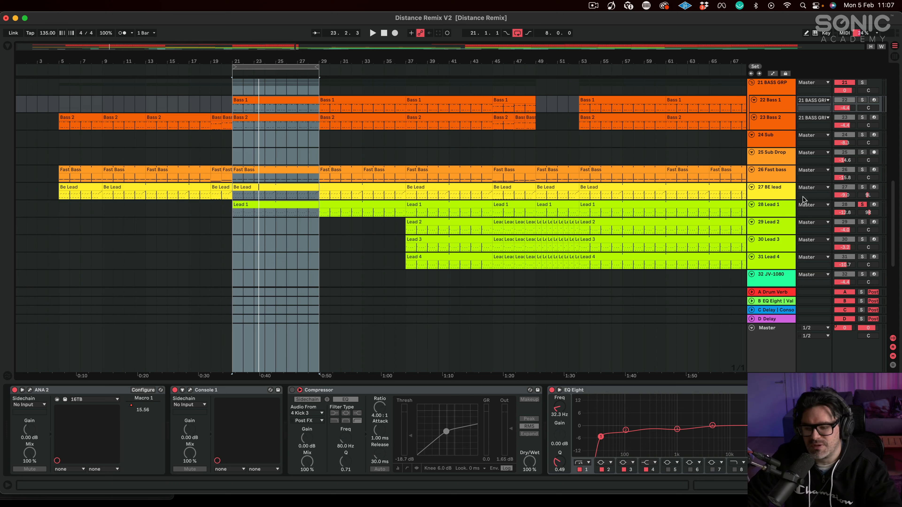
pyautogui.click(862, 206)
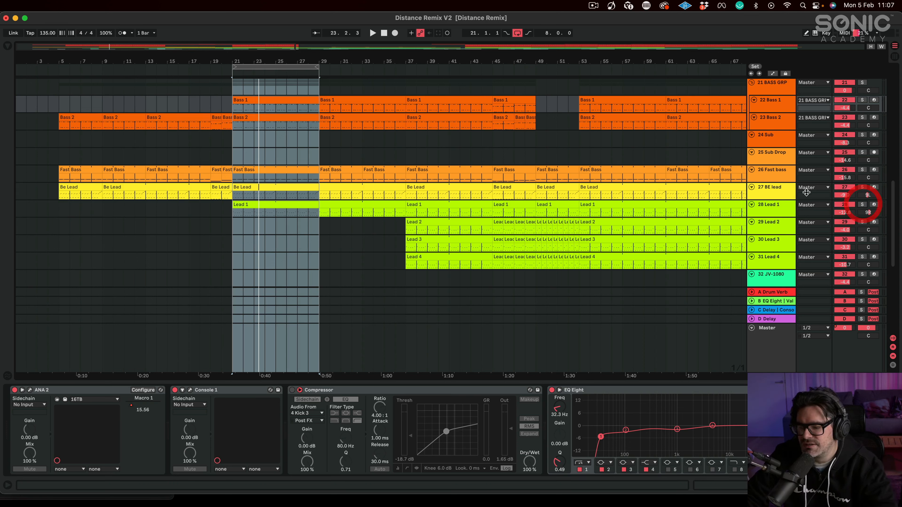
# - Review the Fast bass device chain through to its Auto Filter and listen to the track soloed
pyautogui.click(773, 171)
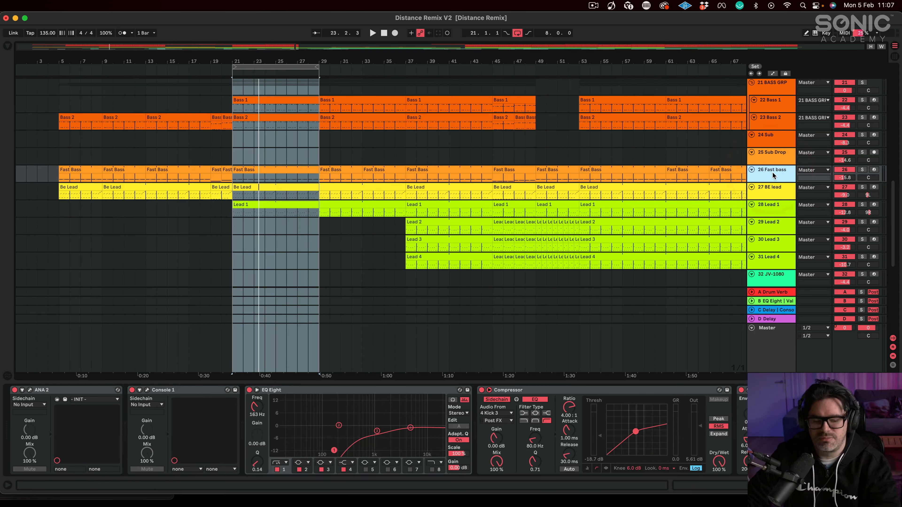
pyautogui.hscroll(3, 376, 431)
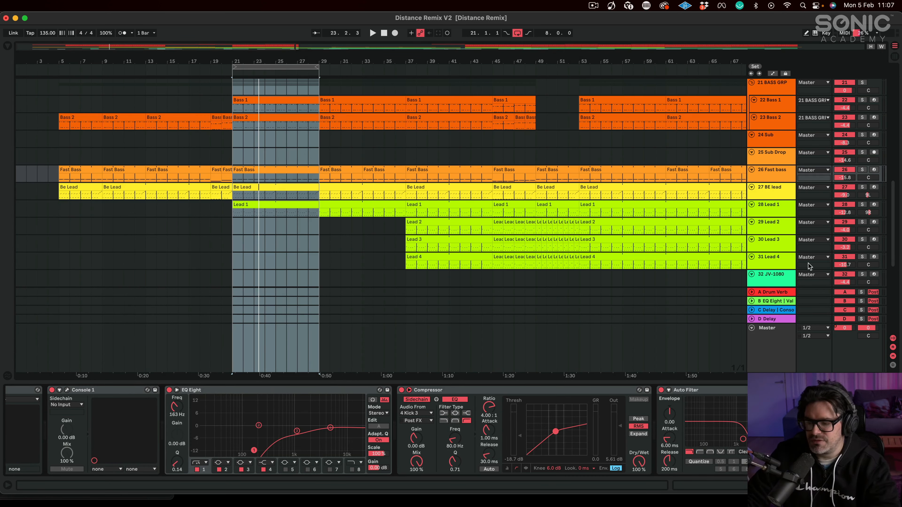
pyautogui.click(862, 171)
pyautogui.press('space')
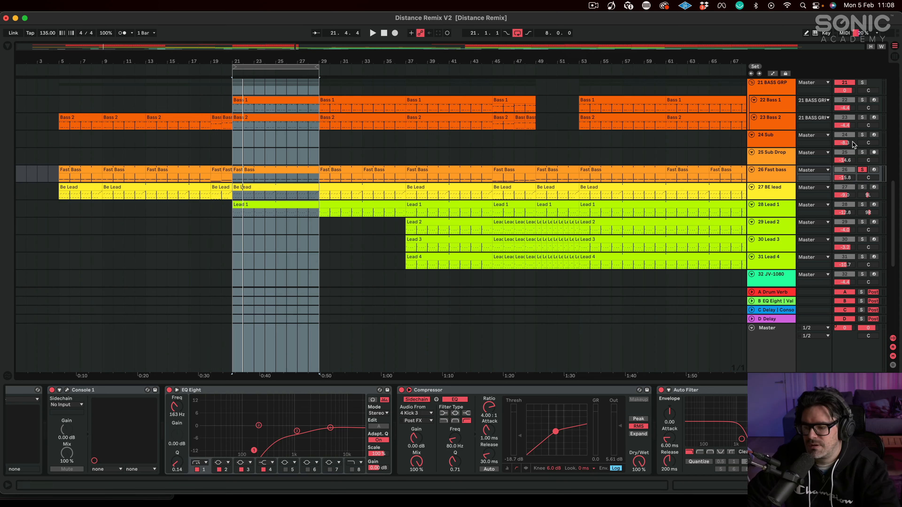
# - Show the device chain of BE lead, followed by that of Lead 1
pyautogui.click(793, 194)
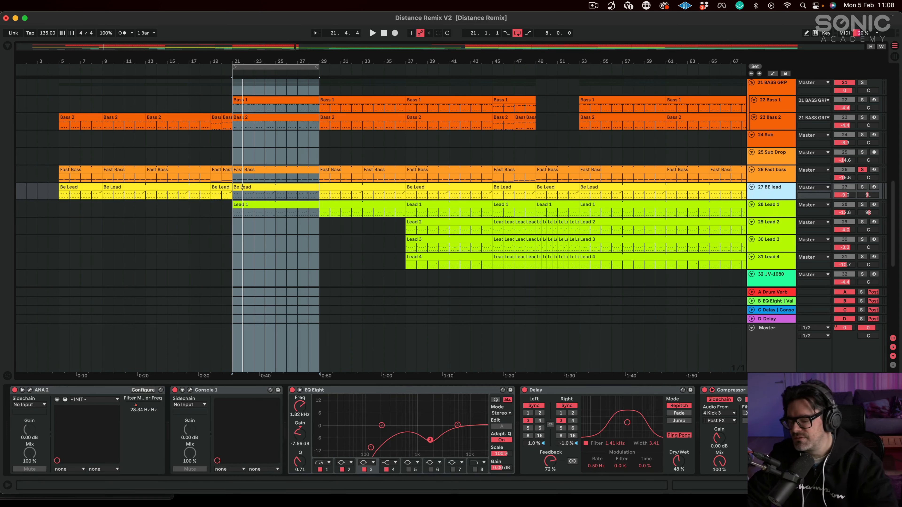
pyautogui.hscroll(-8, 376, 430)
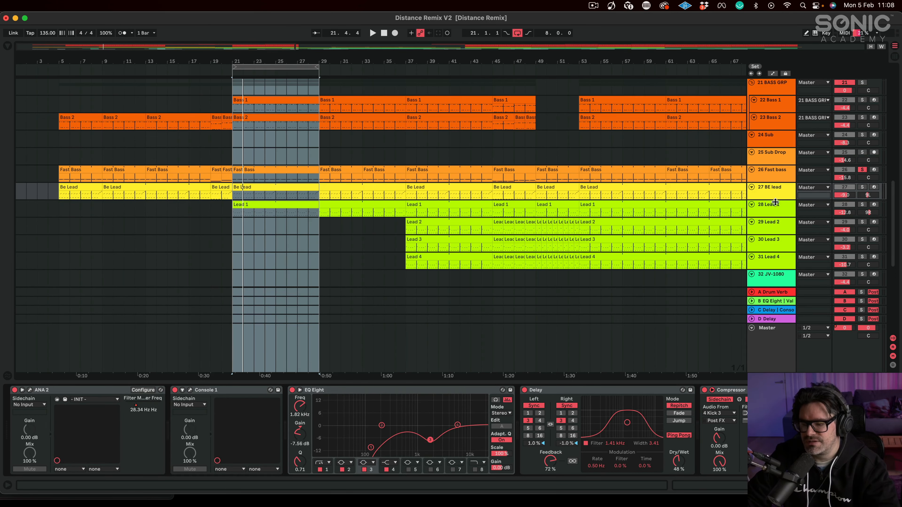
pyautogui.click(775, 210)
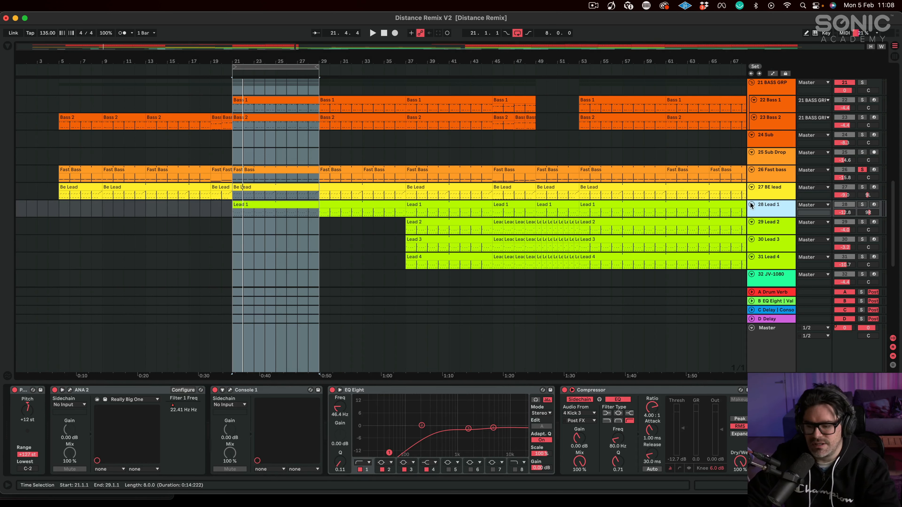
# - Move the solo from Fast bass to Lead 1, play it and shift the eight-bar loop to bar 29 and on to bar 37
pyautogui.click(863, 164)
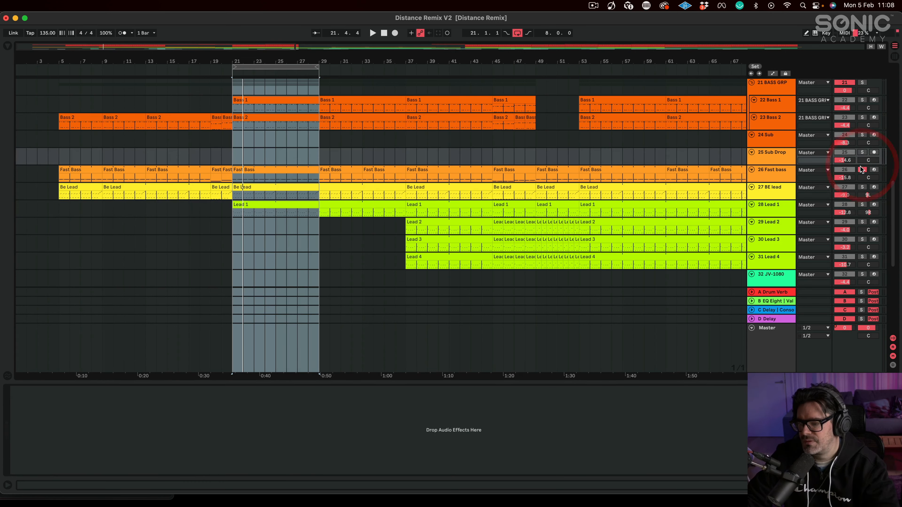
pyautogui.press('space')
pyautogui.click(862, 204)
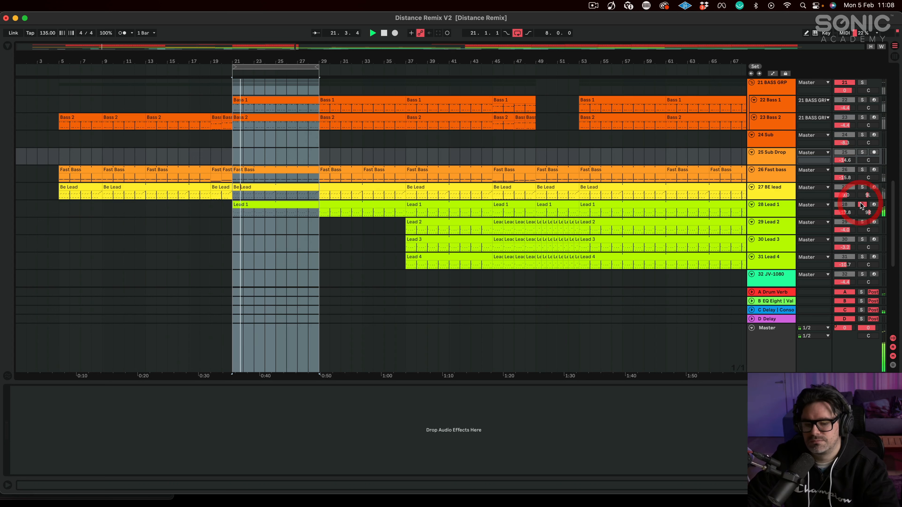
pyautogui.moveTo(276, 66); pyautogui.dragTo(364, 77)
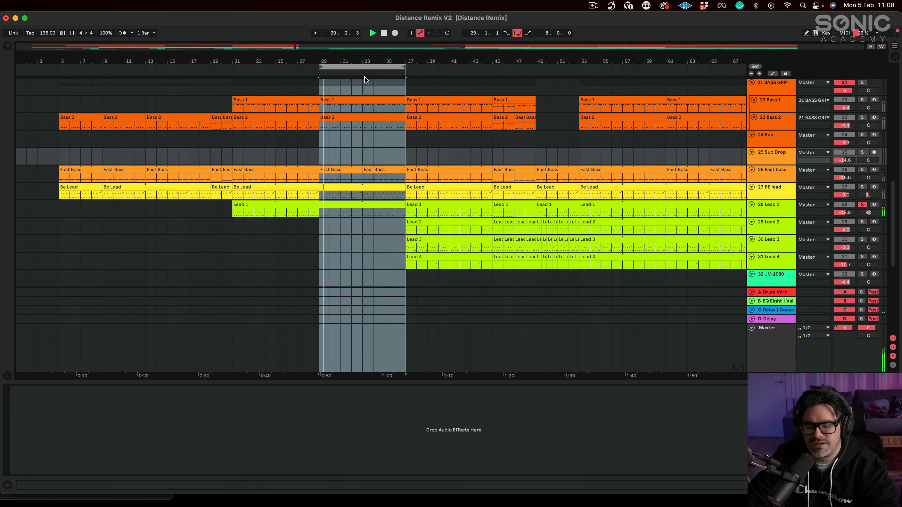
pyautogui.moveTo(358, 69); pyautogui.dragTo(448, 71)
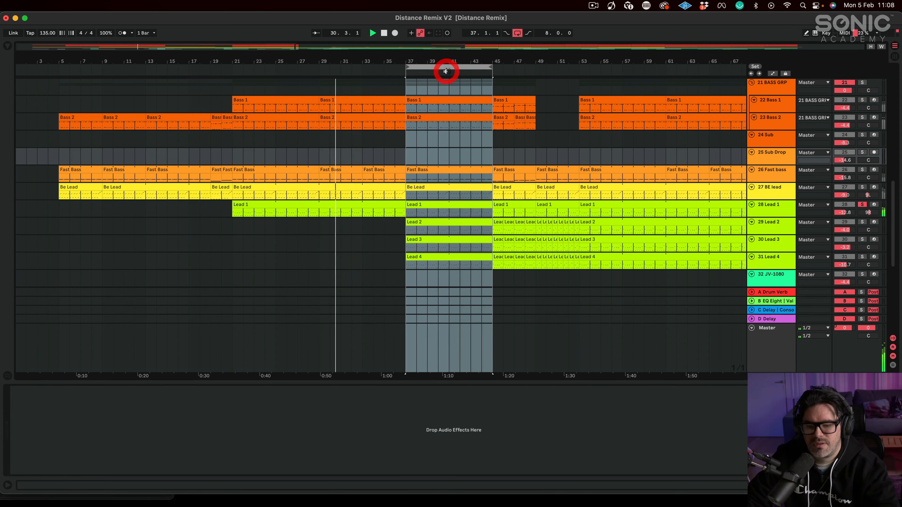
# - Release the Lead 1 solo and listen to the full mix leading into the loop at bar 37
pyautogui.scroll(10, 388, 96)
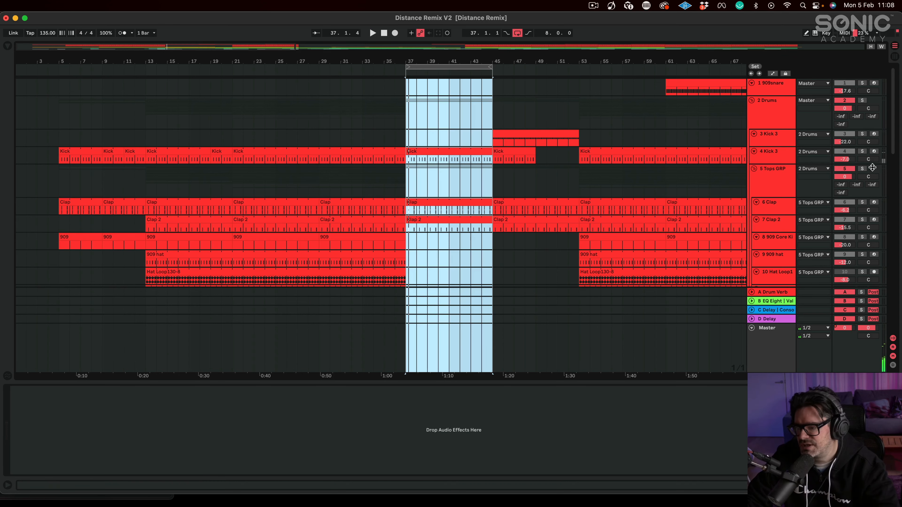
pyautogui.scroll(-15, 853, 209)
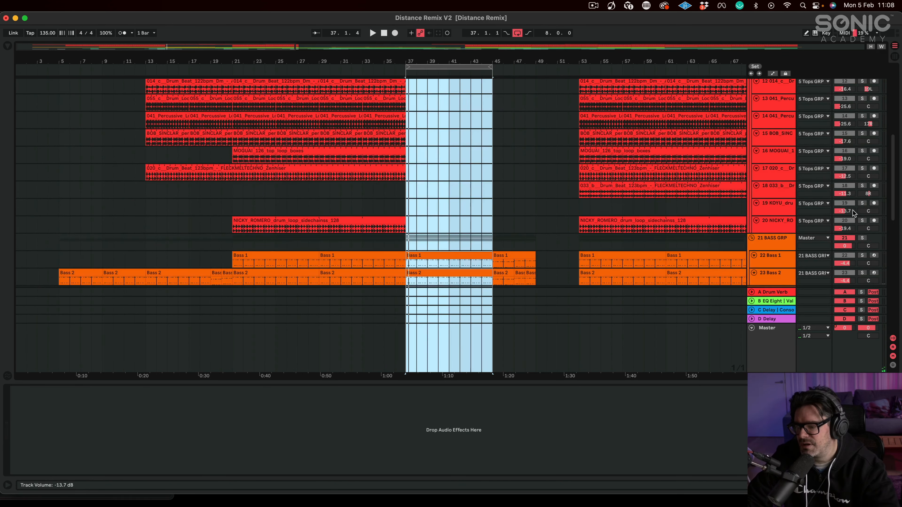
pyautogui.click(862, 171)
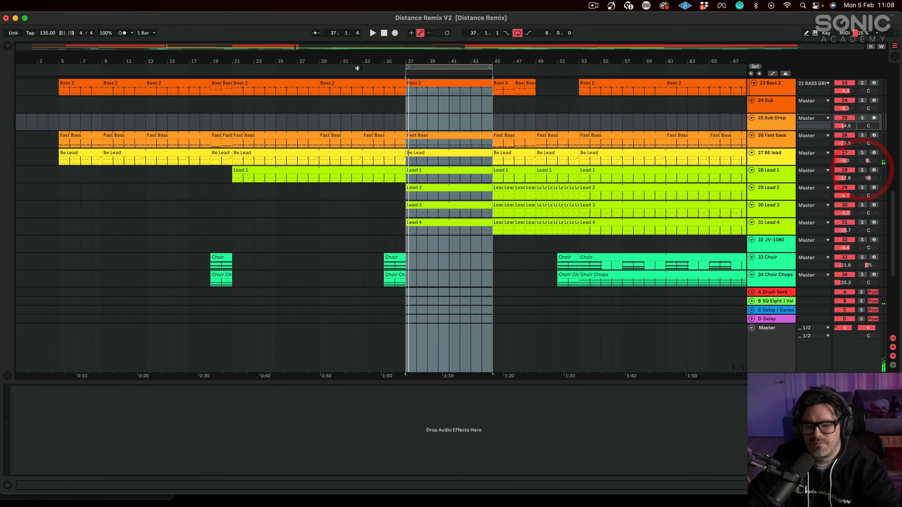
pyautogui.click(387, 72)
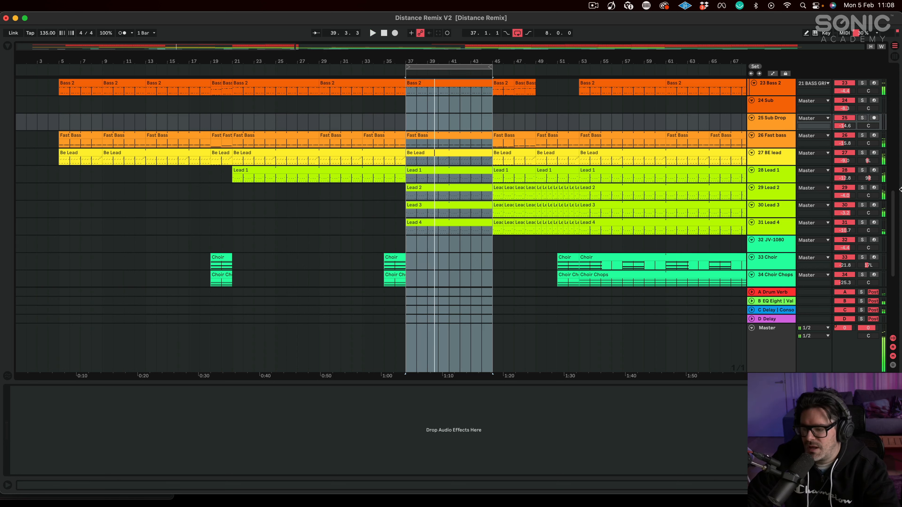
pyautogui.click(862, 189)
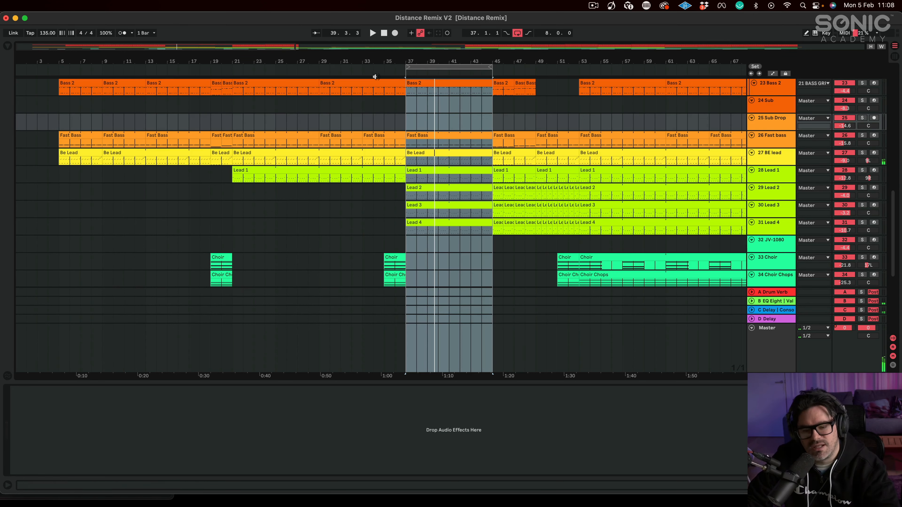
# - Play the full mix from the loop at bar 37, extending the loop first to 16 and on to 24 bars
pyautogui.scroll(15, 454, 119)
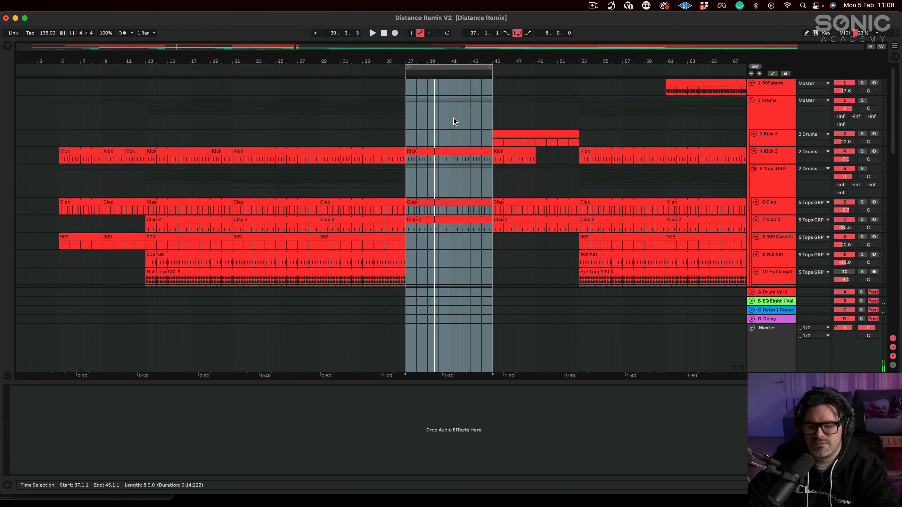
pyautogui.scroll(-15, 454, 118)
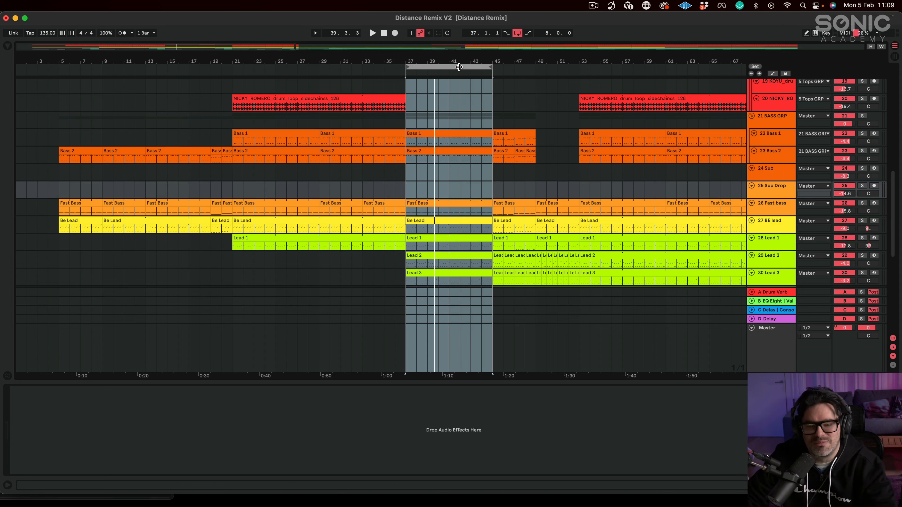
pyautogui.press('space')
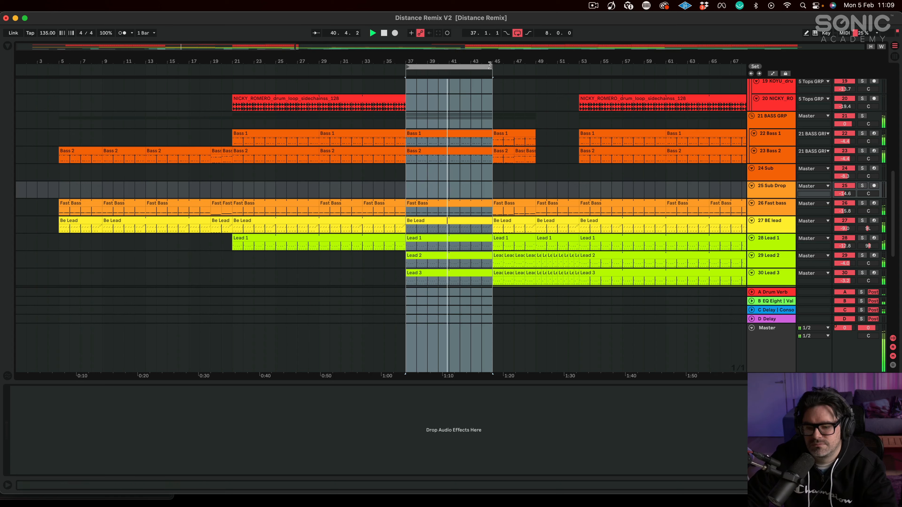
pyautogui.moveTo(491, 67); pyautogui.dragTo(579, 67)
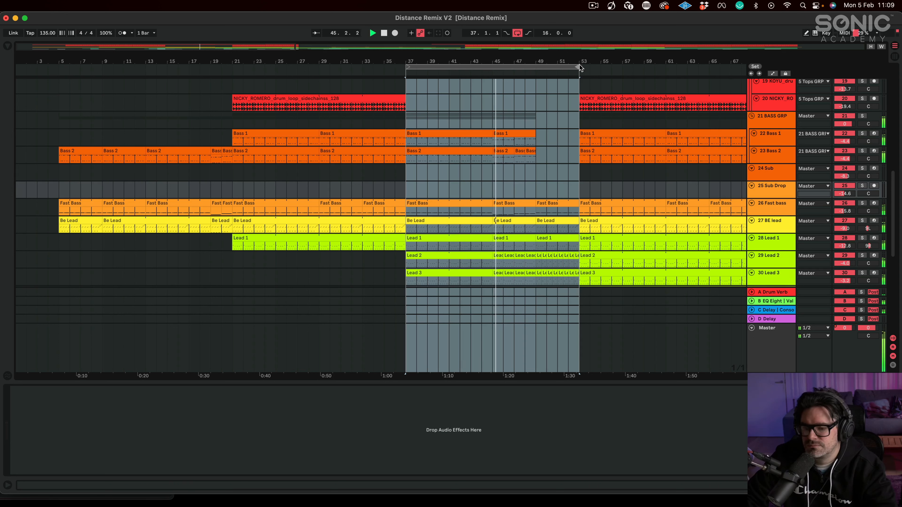
pyautogui.moveTo(575, 66); pyautogui.dragTo(666, 66)
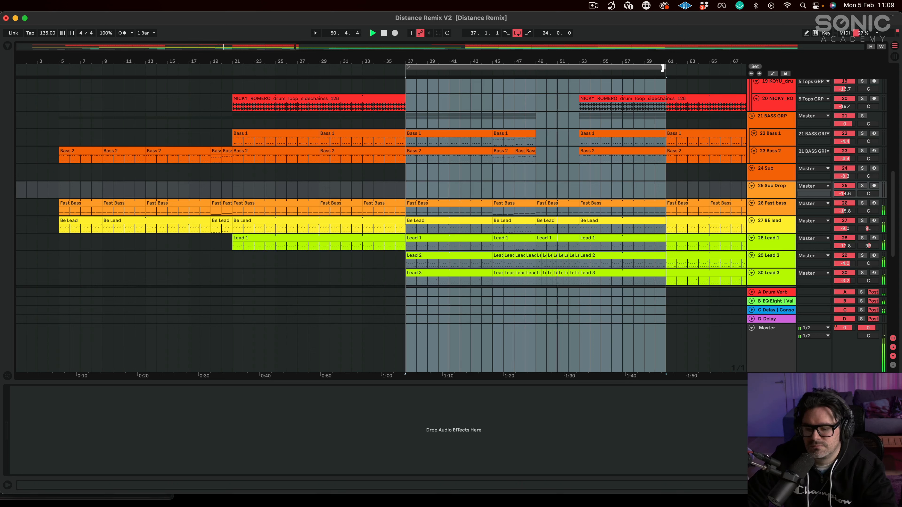
pyautogui.moveTo(590, 147); pyautogui.dragTo(589, 142)
pyautogui.scroll(-3, 589, 142)
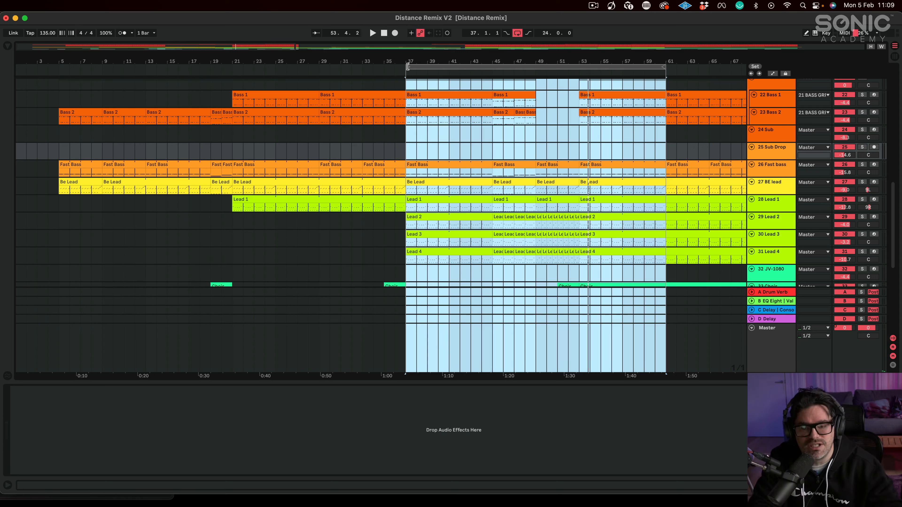
# - Move the loop start to bar 45 for a 16-bar loop and listen to the mix from bar 37 and around bars 45 to 50
pyautogui.click(490, 72)
pyautogui.moveTo(403, 69); pyautogui.dragTo(497, 68)
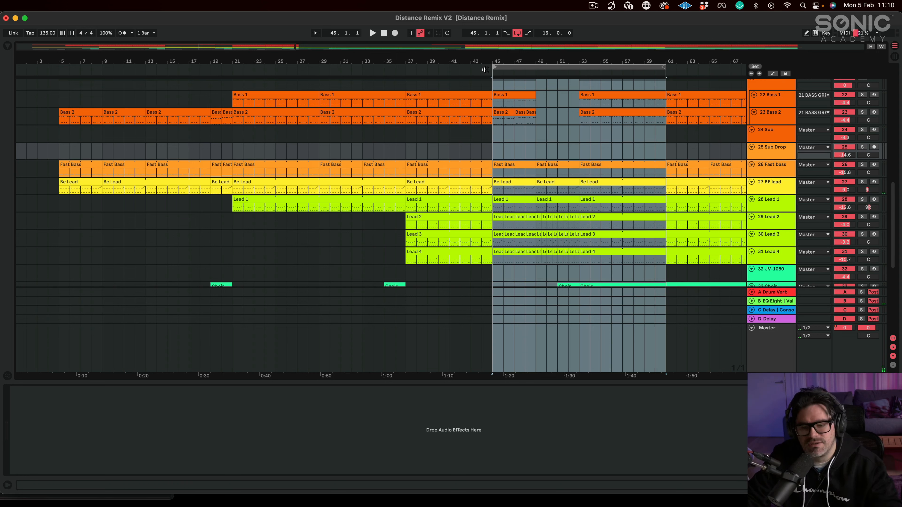
pyautogui.click(484, 69)
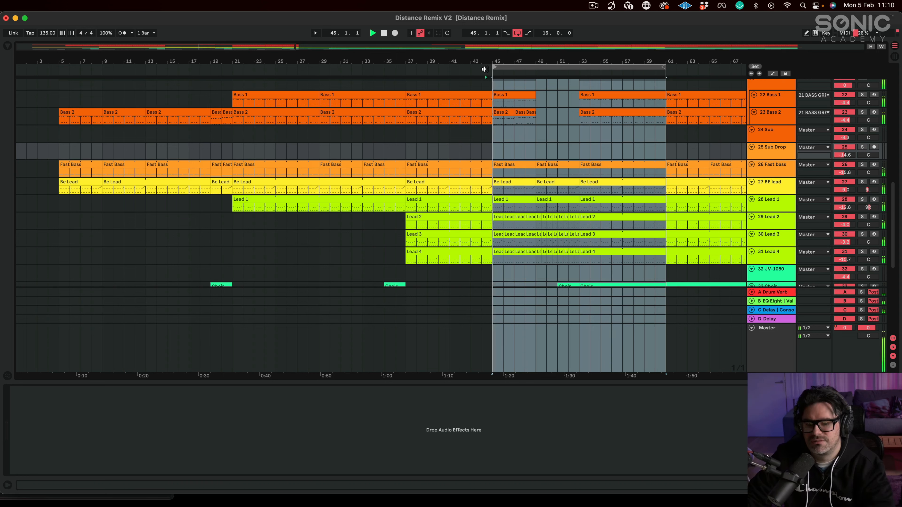
pyautogui.click(408, 70)
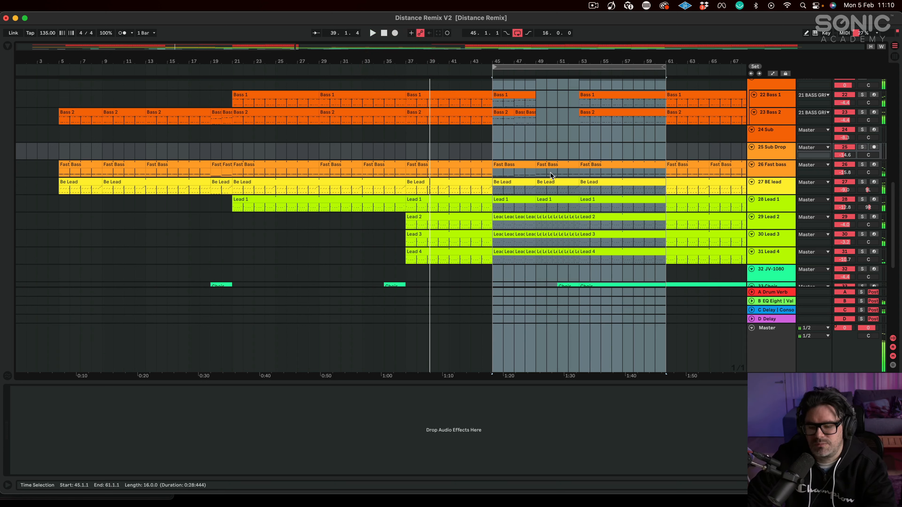
pyautogui.click(532, 67)
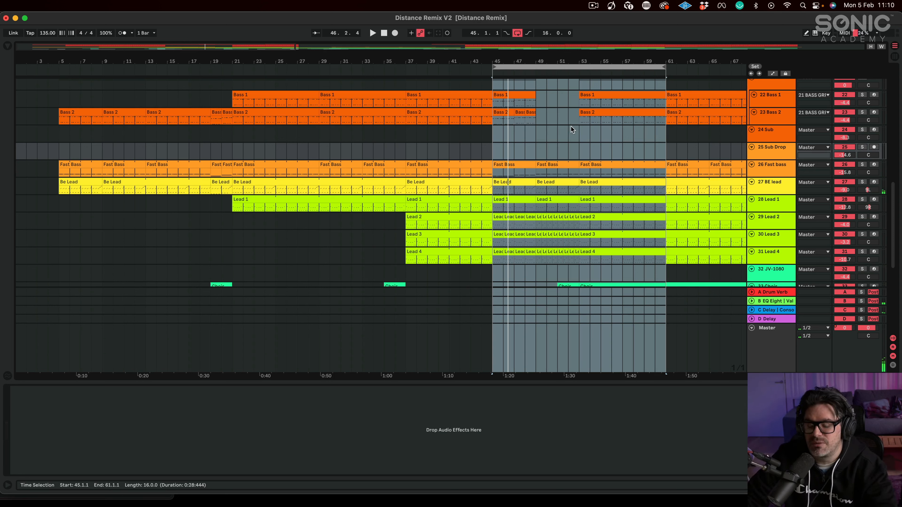
pyautogui.moveTo(580, 61); pyautogui.dragTo(388, 57)
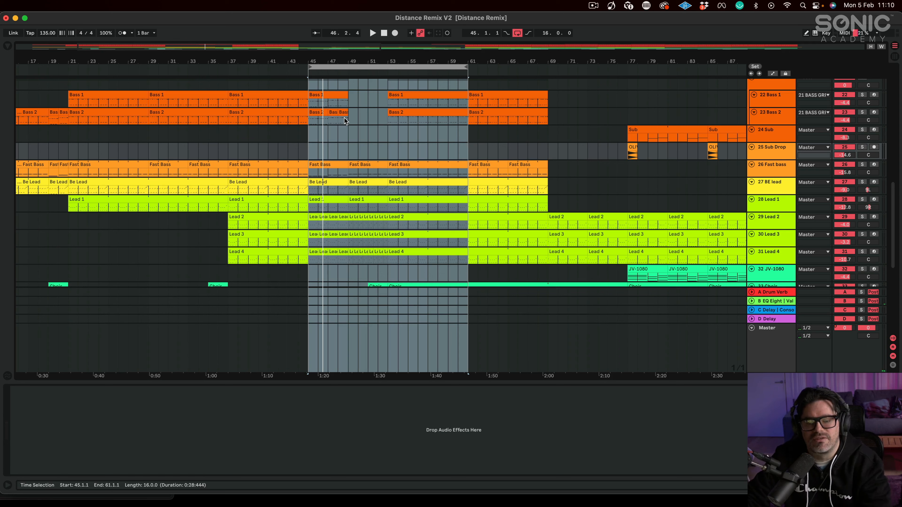
pyautogui.click(347, 75)
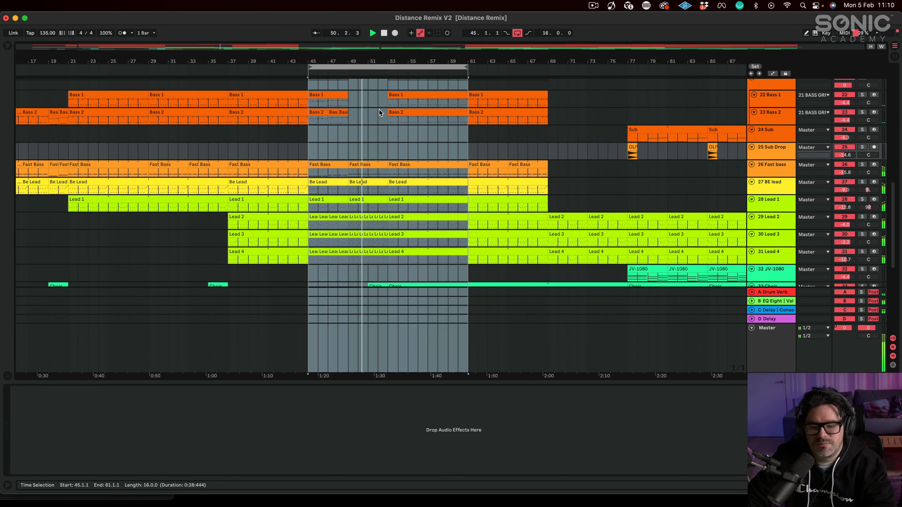
pyautogui.press('space')
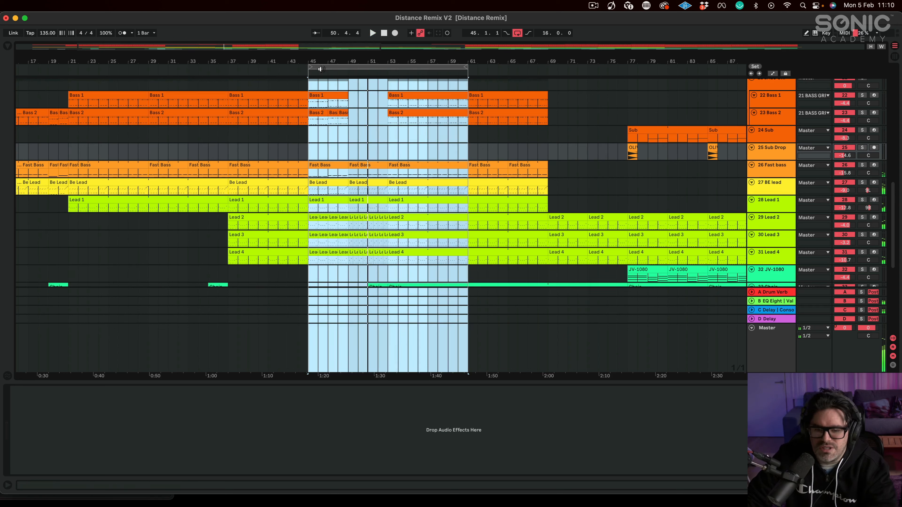
# - Narrow the loop to the four bars from bar 49 and play it with Lead 2, Lead 3 and Lead 4 soloed
pyautogui.click(310, 67)
pyautogui.moveTo(310, 66); pyautogui.dragTo(345, 76)
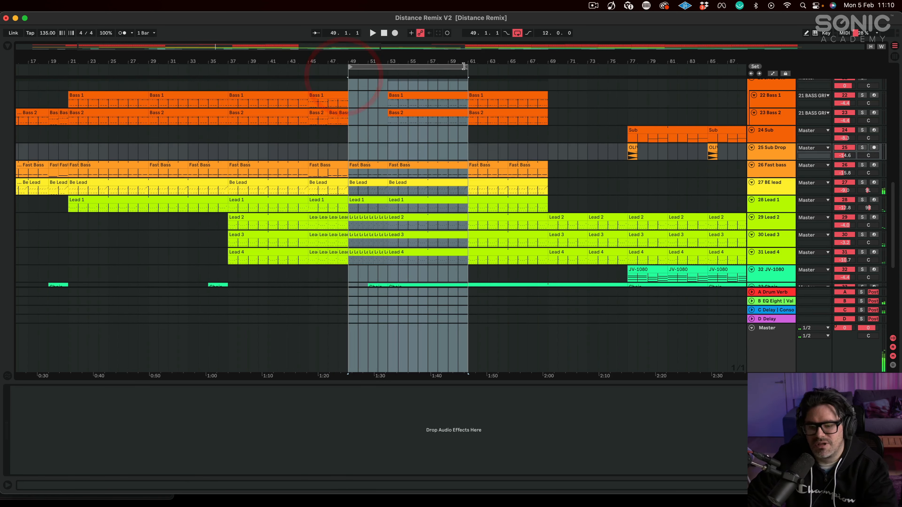
pyautogui.moveTo(467, 67); pyautogui.dragTo(388, 77)
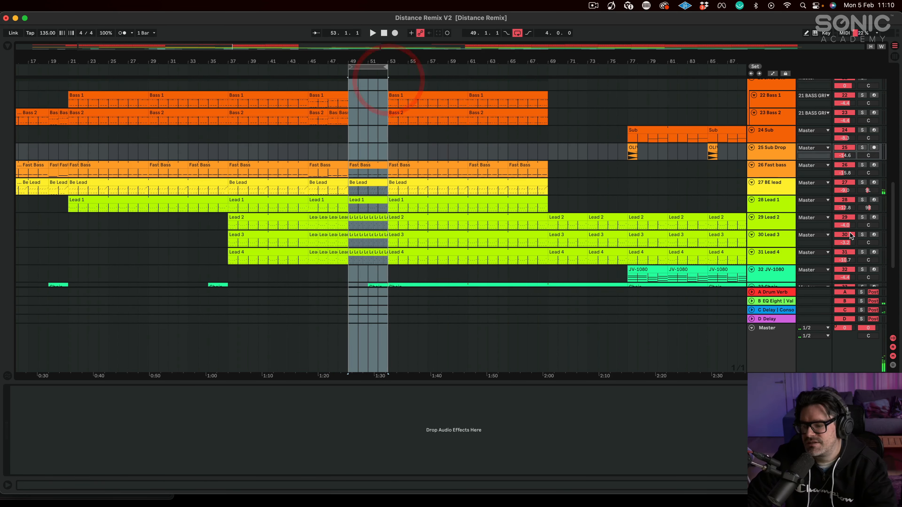
pyautogui.click(862, 252)
pyautogui.click(372, 33)
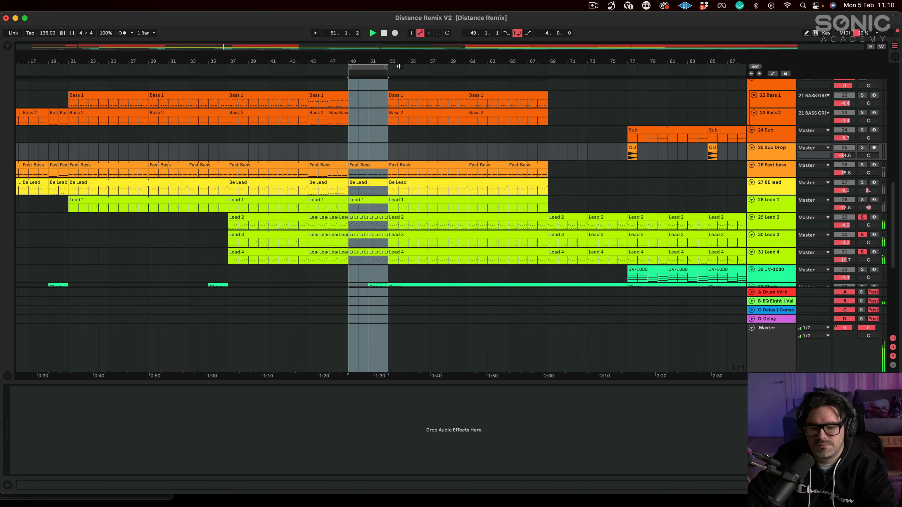
# - Set an eight-bar loop from bar 53 and play it with Lead 1 through Lead 4 soloed
pyautogui.moveTo(387, 67); pyautogui.dragTo(466, 67)
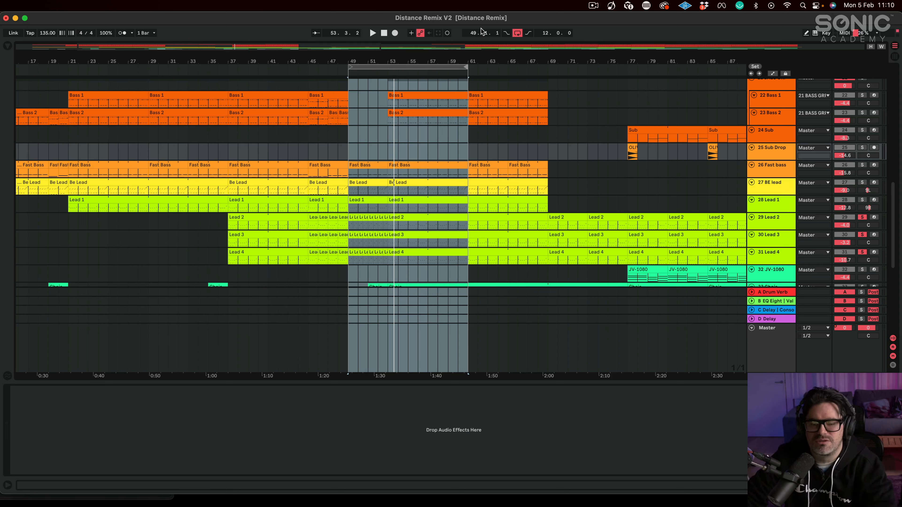
pyautogui.moveTo(347, 70); pyautogui.dragTo(388, 68)
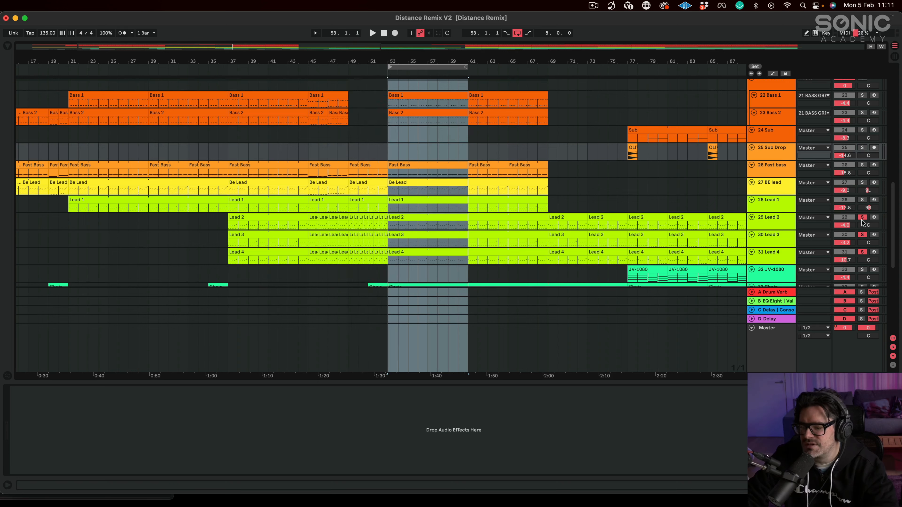
pyautogui.click(862, 235)
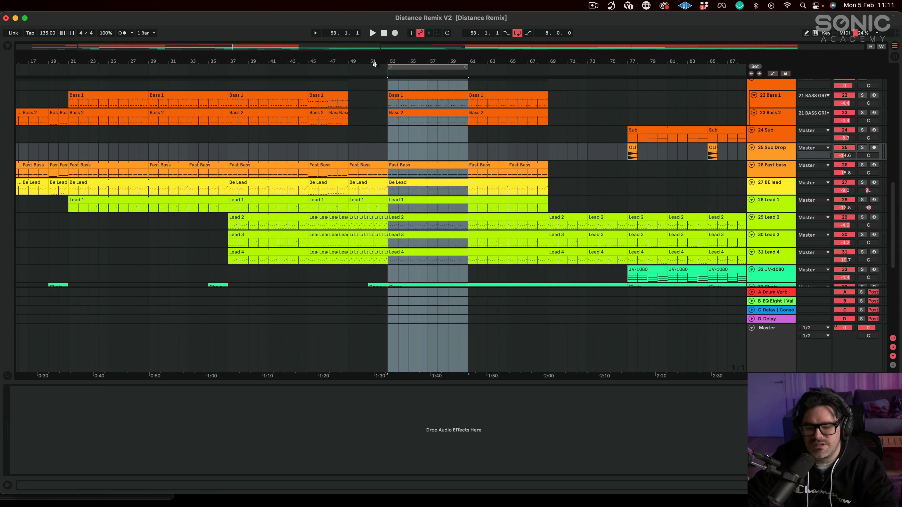
pyautogui.click(861, 200)
pyautogui.click(862, 235)
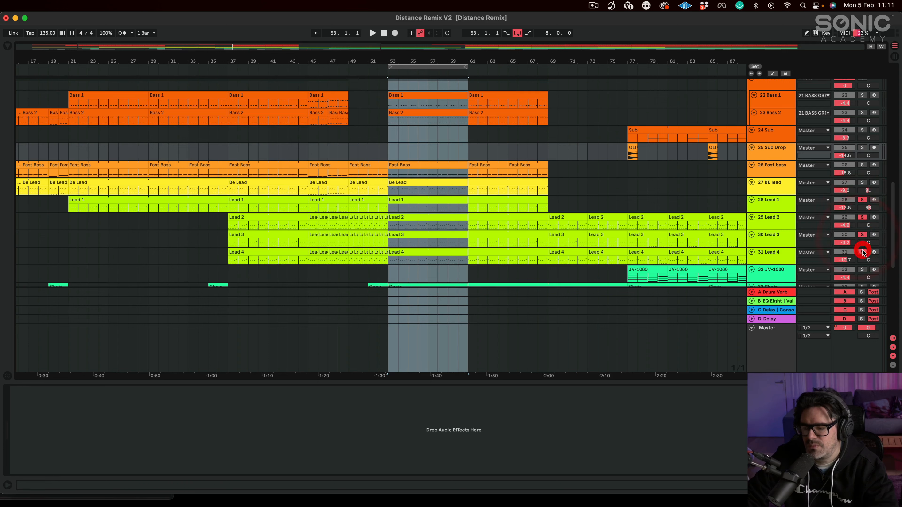
pyautogui.press('space')
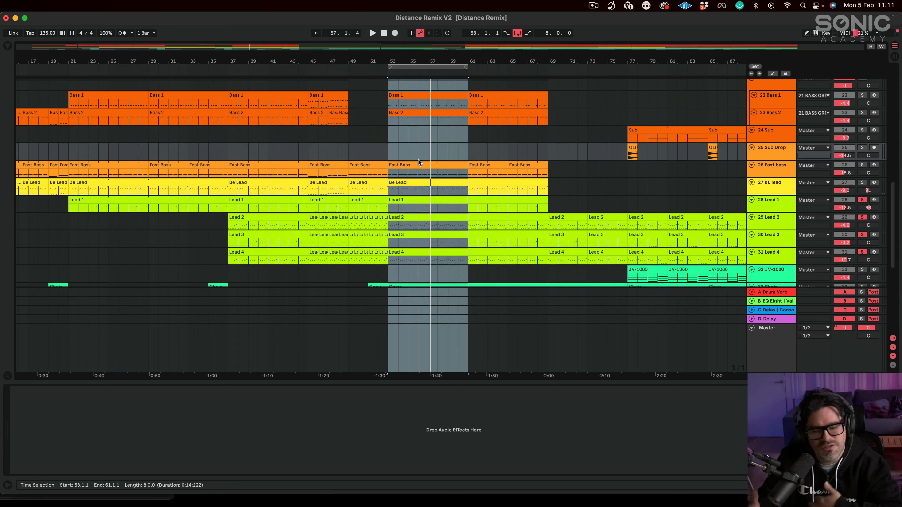
# - Shift the eight-bar loop to bar 61, listen to the soloed leads there, and move it on to bar 69
pyautogui.moveTo(436, 63); pyautogui.dragTo(382, 66)
pyautogui.press('space')
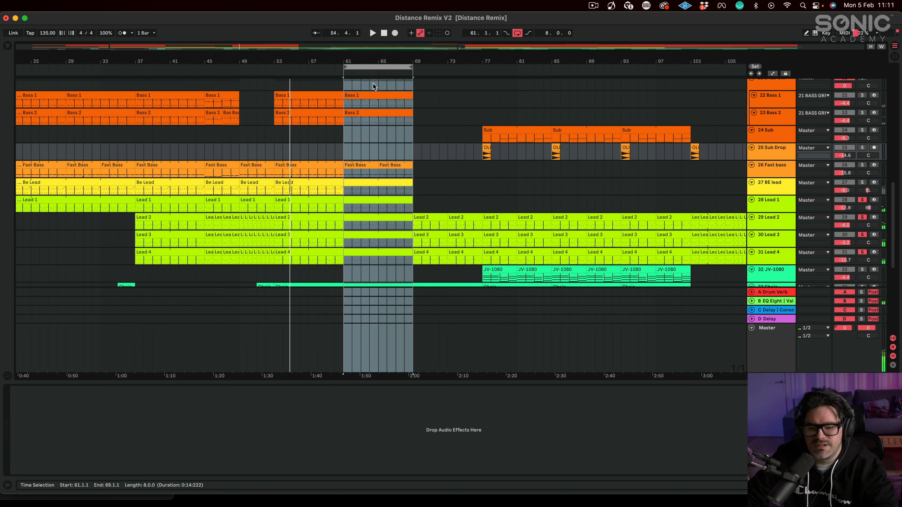
pyautogui.click(343, 71)
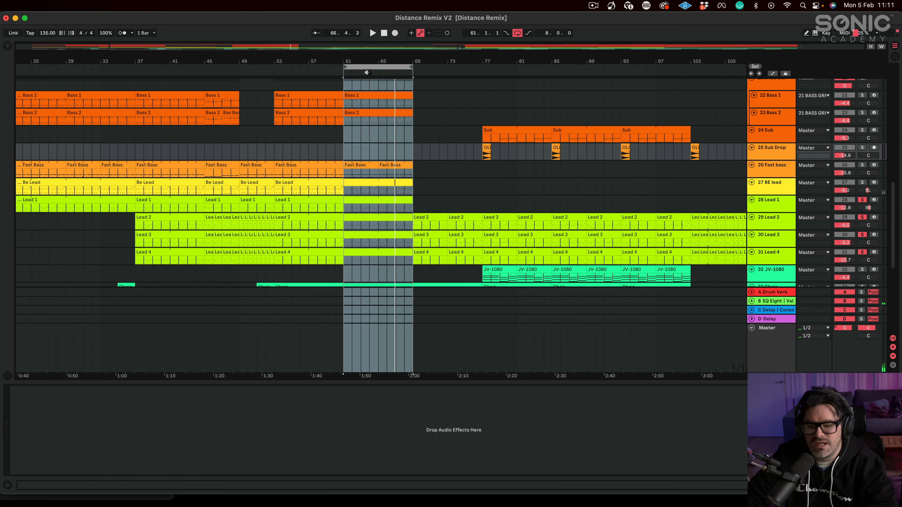
pyautogui.moveTo(374, 66)
pyautogui.mouseDown()
pyautogui.moveTo(447, 69)
pyautogui.moveTo(379, 61)
pyautogui.mouseUp()
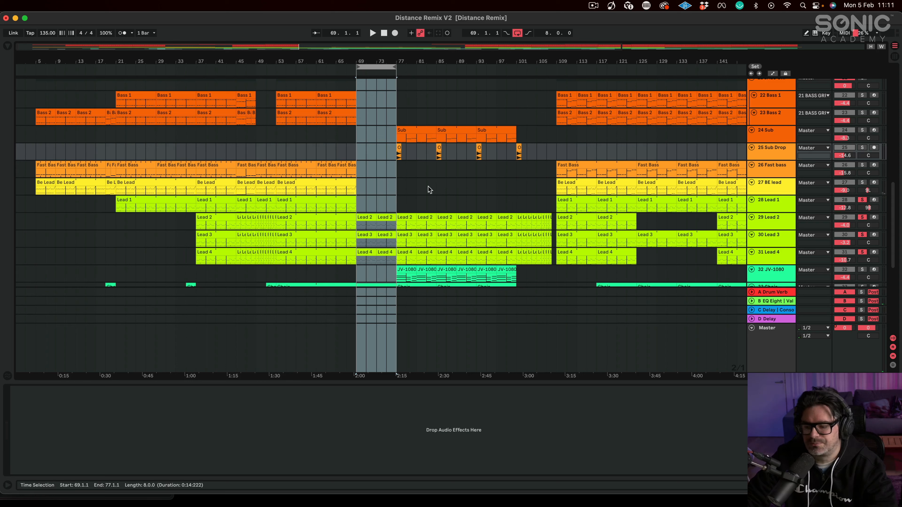
# - Release the solos on Lead 1 through Lead 4 and listen to the full mix leading into the loop at bar 69
pyautogui.click(862, 200)
pyautogui.click(863, 217)
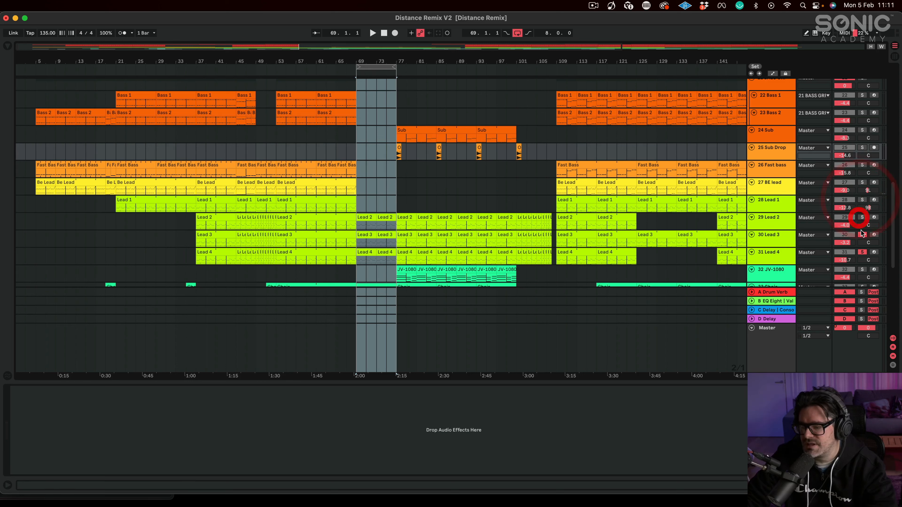
pyautogui.click(862, 234)
pyautogui.click(862, 252)
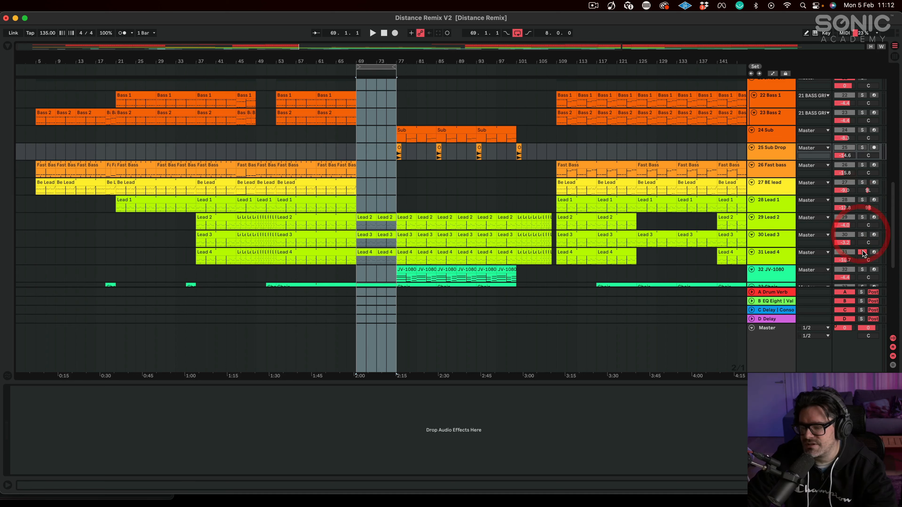
pyautogui.click(337, 70)
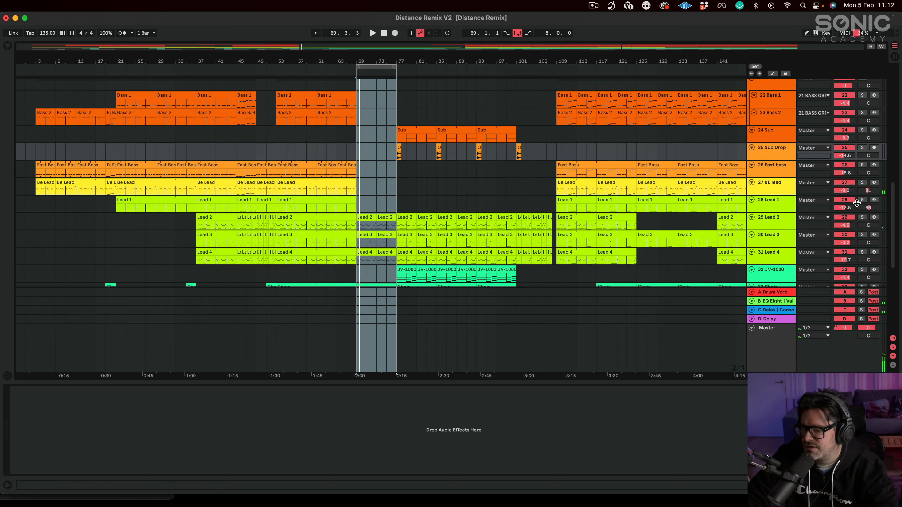
# - Solo Lead 1 through Lead 4 and play them with the loop start extended back to bar 65
pyautogui.moveTo(862, 201); pyautogui.dragTo(864, 252)
pyautogui.moveTo(358, 67); pyautogui.dragTo(337, 66)
pyautogui.press('space')
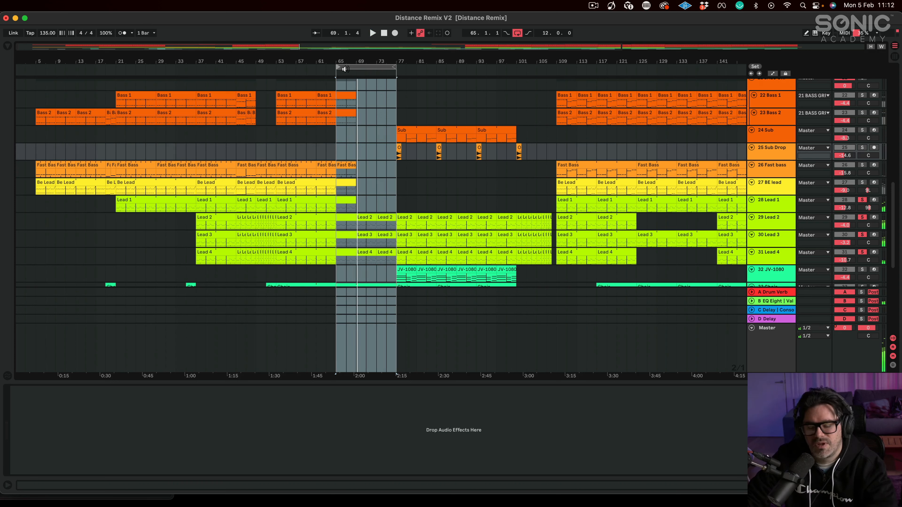
# - Release the four lead solos and play the full mix with the 12-bar loop moved to bar 69
pyautogui.click(862, 200)
pyautogui.click(862, 217)
pyautogui.click(863, 234)
pyautogui.click(862, 253)
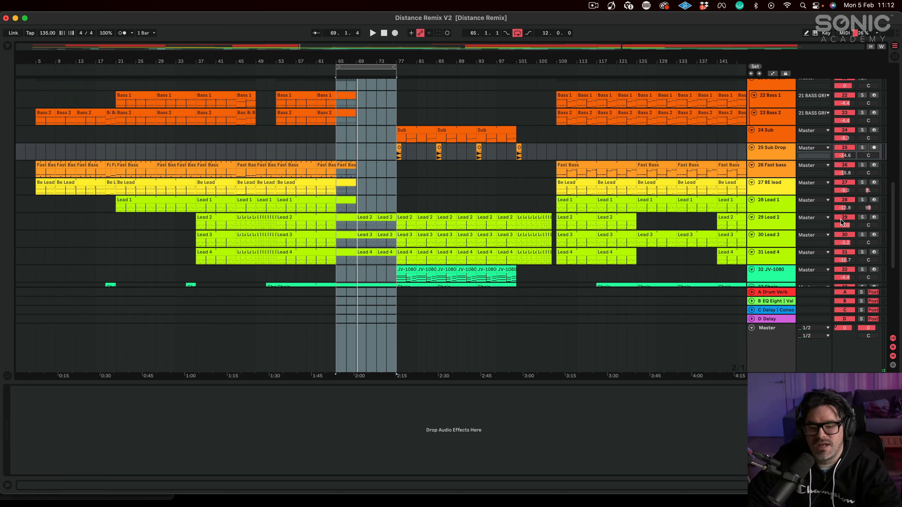
pyautogui.moveTo(365, 67); pyautogui.dragTo(385, 67)
pyautogui.press('space')
# - Move the 12-bar loop to bar 77 and briefly play the section where the JV-1080 and vocal parts run together
pyautogui.scroll(-5, 519, 220)
pyautogui.scroll(1, 535, 199)
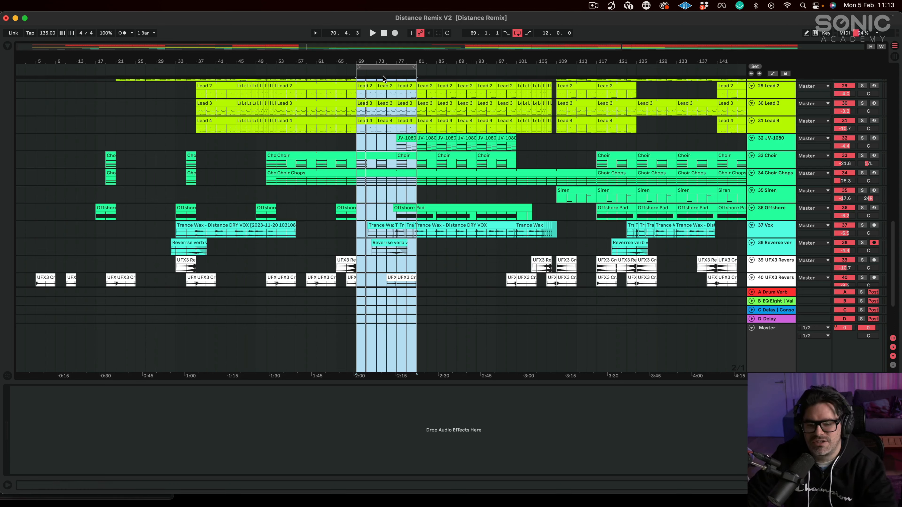
pyautogui.moveTo(376, 68); pyautogui.dragTo(420, 73)
pyautogui.press('space')
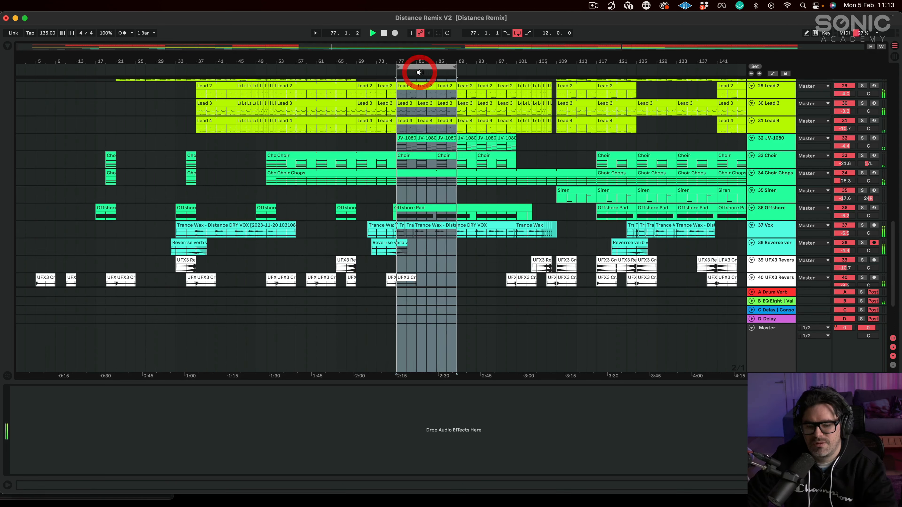
pyautogui.press('space')
pyautogui.scroll(6, 384, 133)
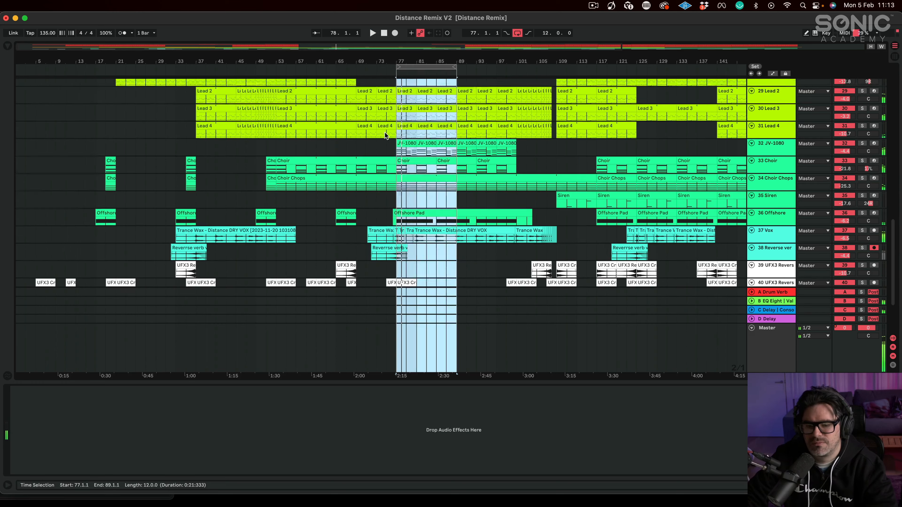
# - Extend the loop start back to bar 69 for a 20-bar loop, play it and solo the Vox track
pyautogui.moveTo(398, 68); pyautogui.dragTo(356, 68)
pyautogui.scroll(-5, 387, 155)
pyautogui.scroll(-5, 387, 156)
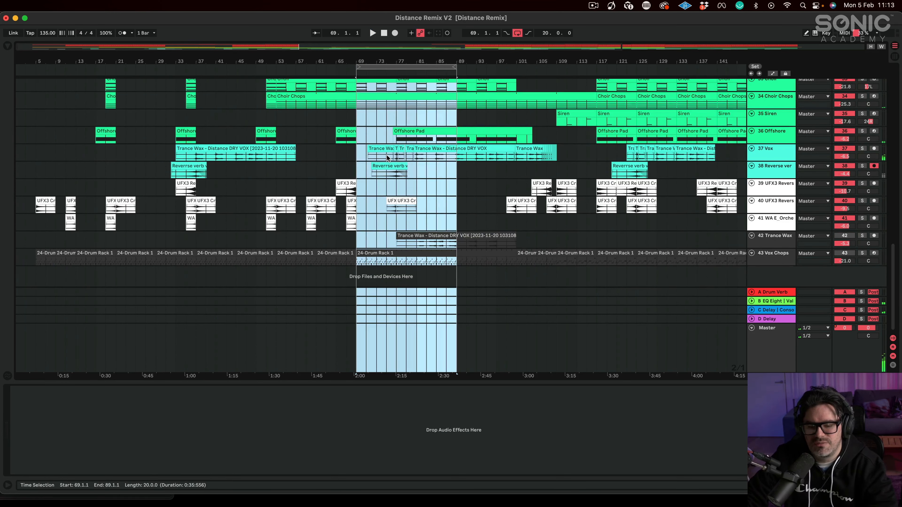
pyautogui.press('space')
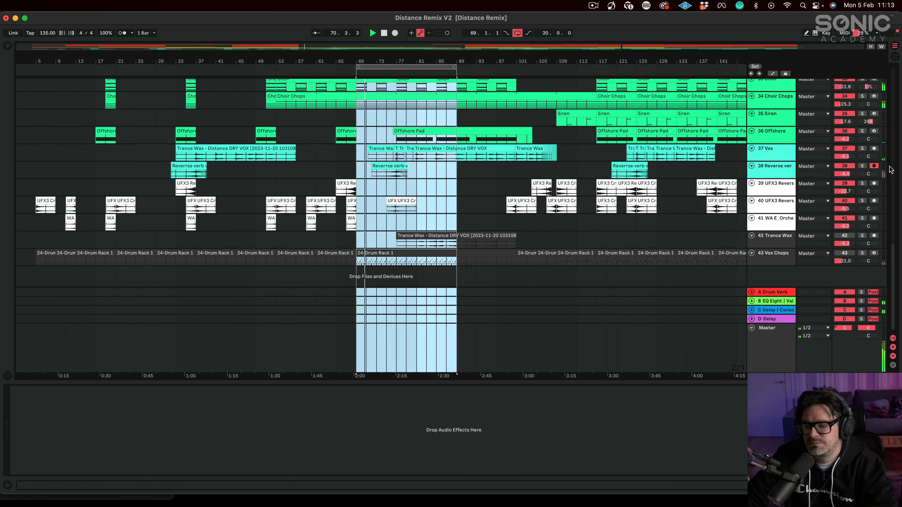
pyautogui.click(862, 149)
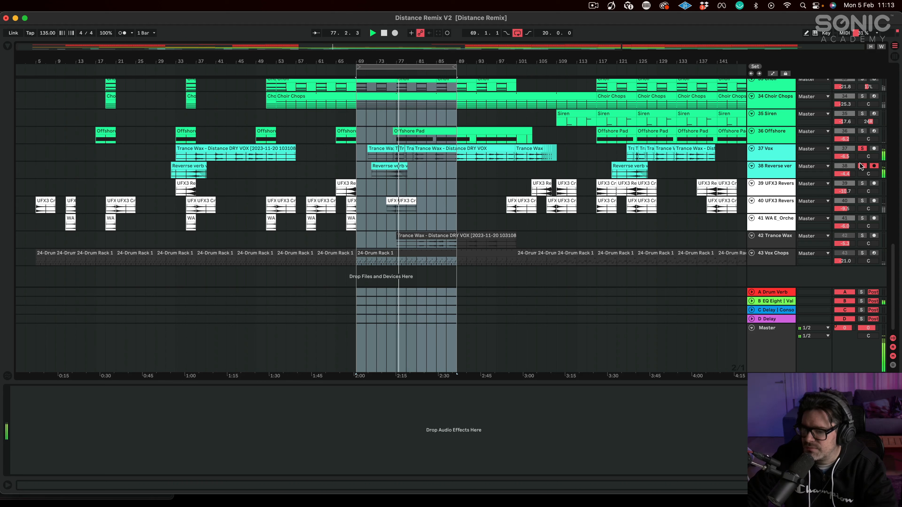
# - Release the Vox and reverse vocal solos, select the Trance Wax track, and play the full mix around bar 77
pyautogui.click(863, 148)
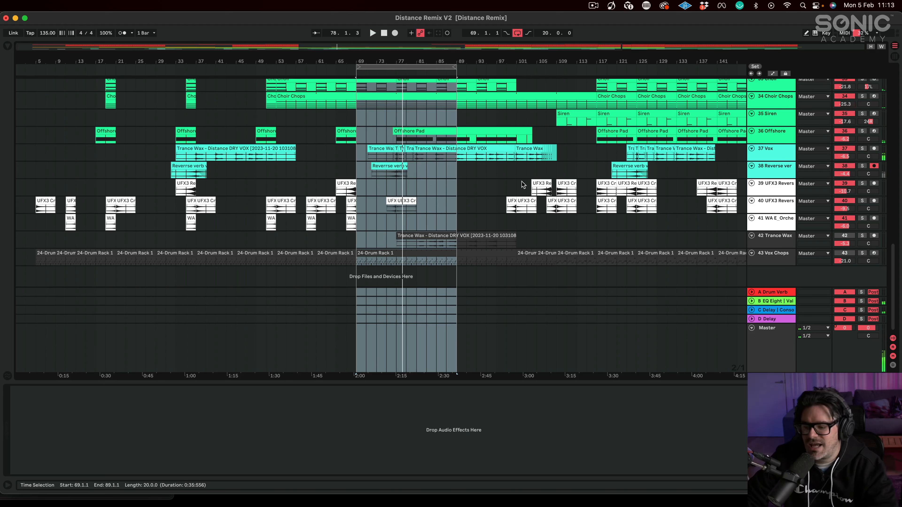
pyautogui.click(786, 240)
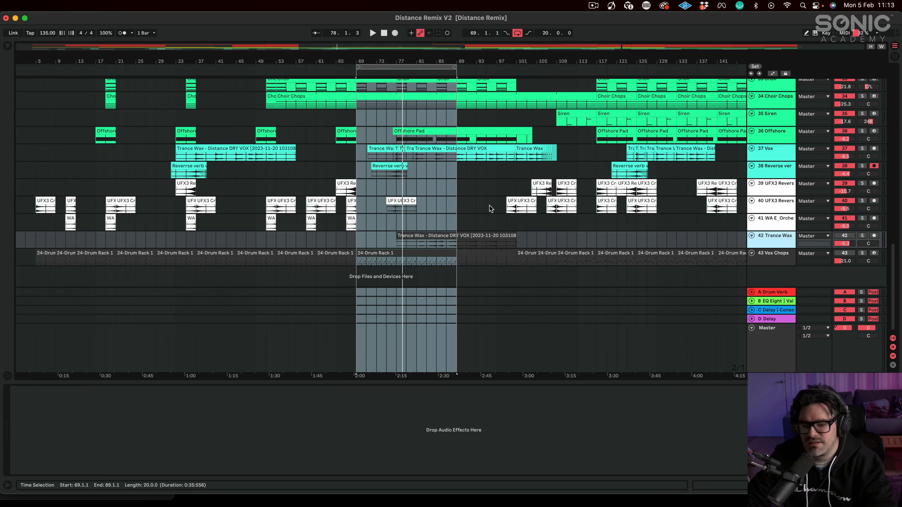
pyautogui.scroll(5, 489, 207)
pyautogui.scroll(-5, 835, 217)
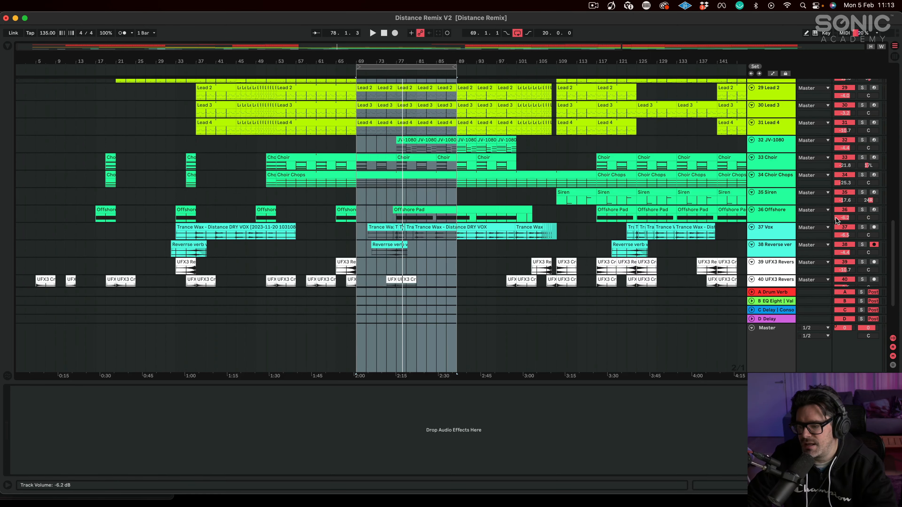
pyautogui.scroll(5, 555, 159)
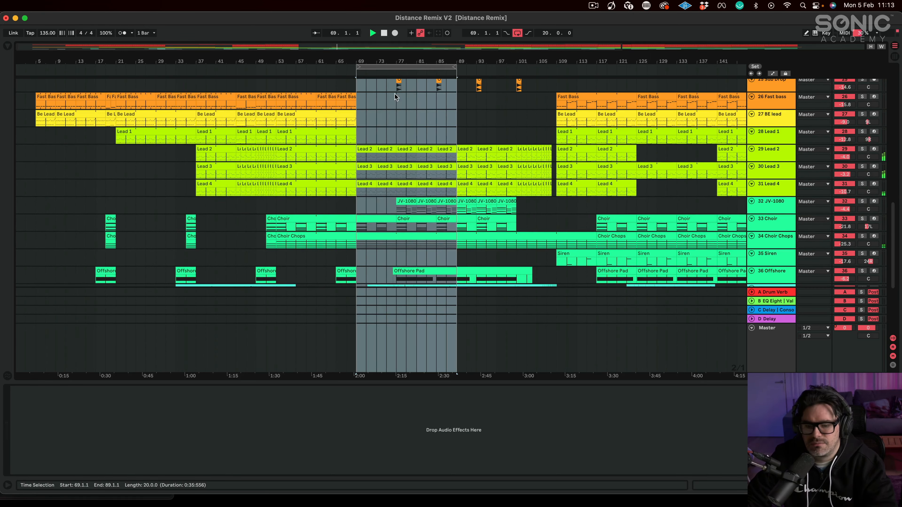
pyautogui.click(393, 72)
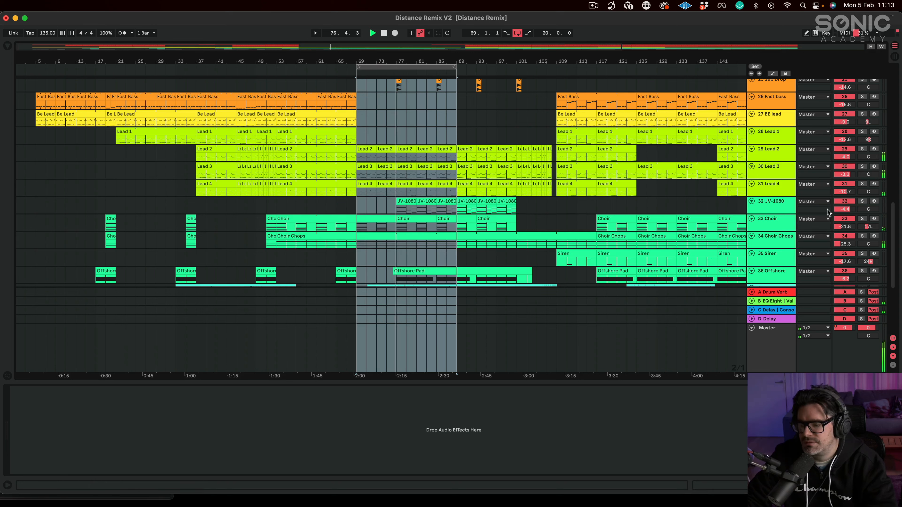
# - Solo and select the JV-1080 track, and set a 24-bar loop from bar 77 to bar 101
pyautogui.click(862, 201)
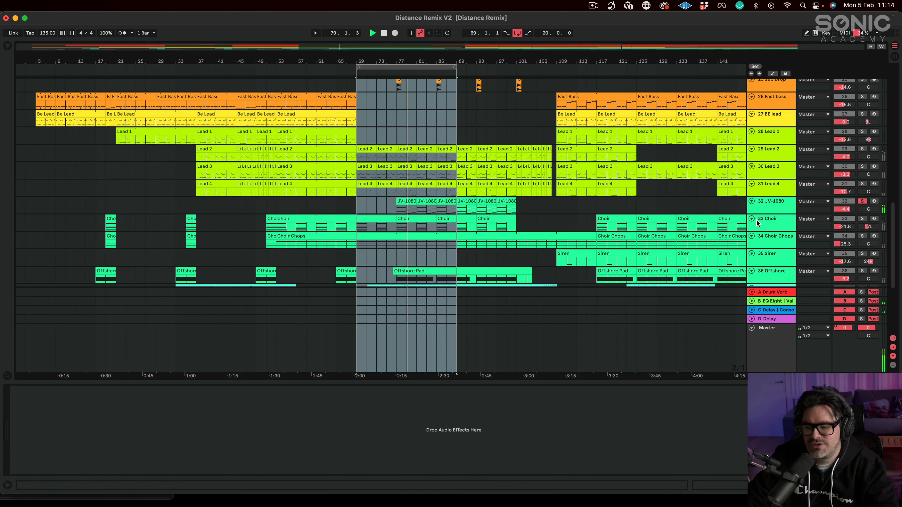
pyautogui.click(772, 210)
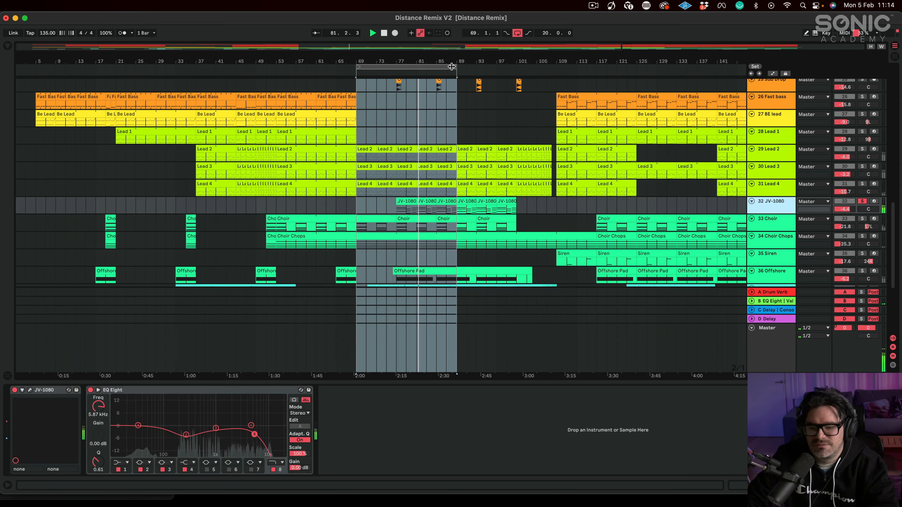
pyautogui.moveTo(452, 67); pyautogui.dragTo(517, 67)
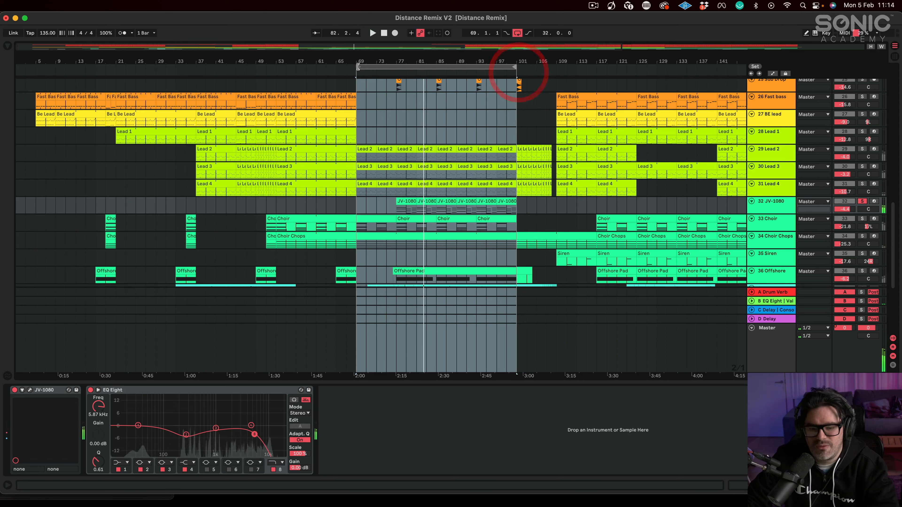
pyautogui.moveTo(360, 65); pyautogui.dragTo(396, 67)
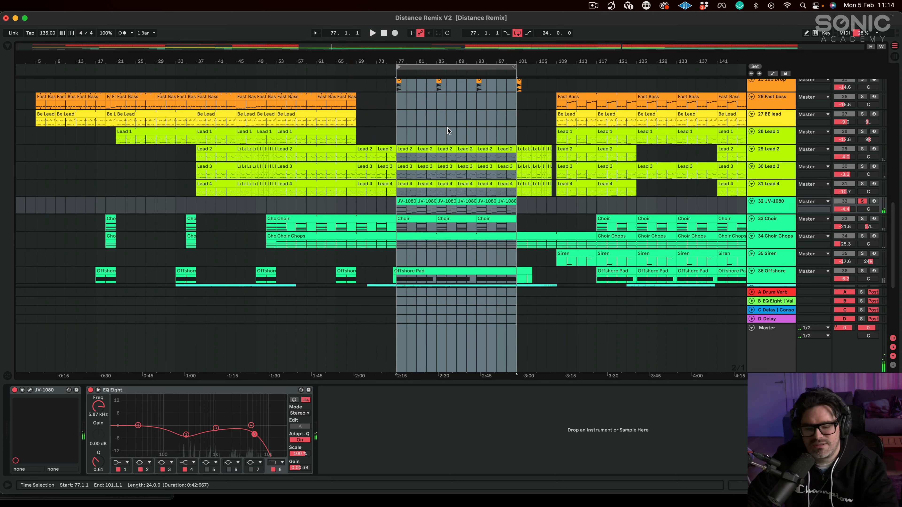
# - Open the JV-1080 instrument's window, examine which patch it uses, and close it
pyautogui.click(763, 203)
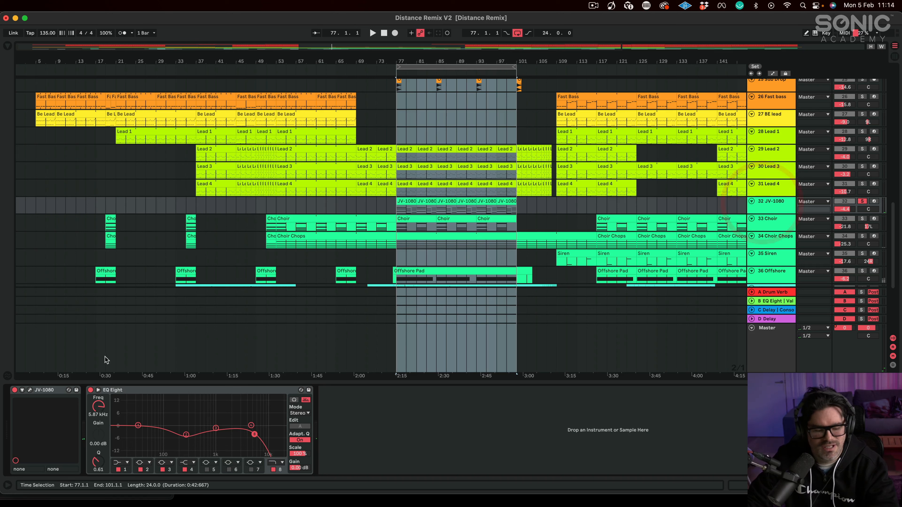
pyautogui.click(29, 390)
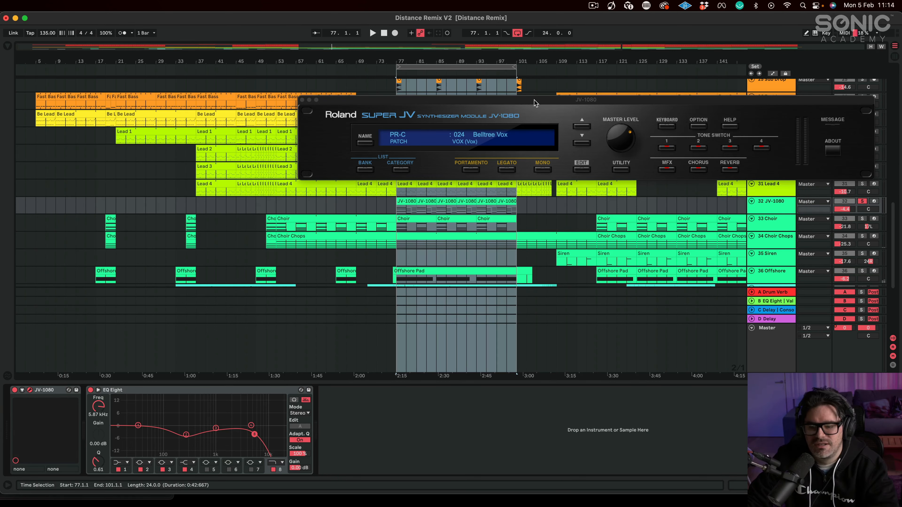
pyautogui.moveTo(536, 102); pyautogui.dragTo(265, 69)
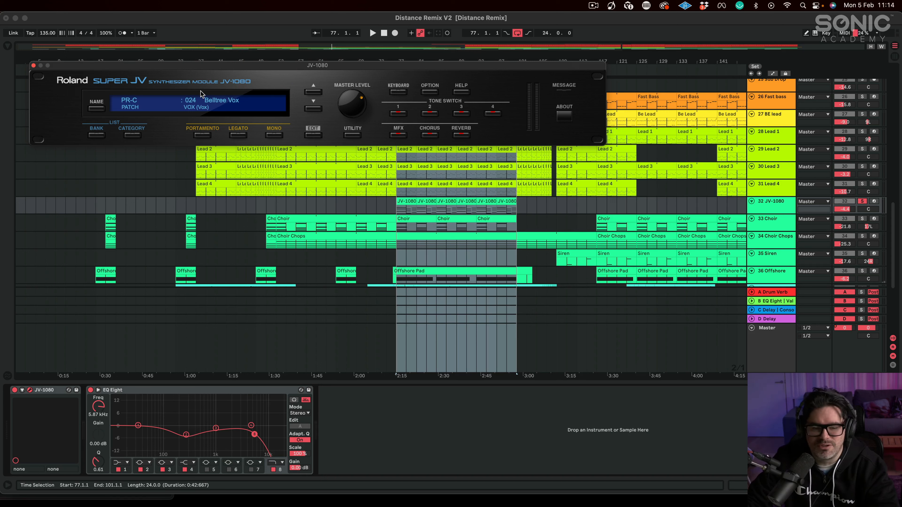
pyautogui.click(33, 66)
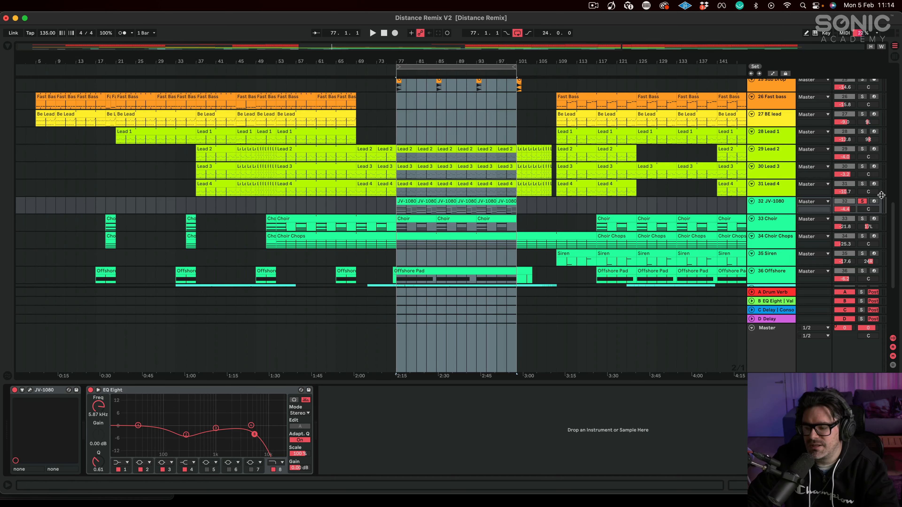
# - Solo the Choir and Choir Chops tracks together with the JV-1080
pyautogui.click(859, 202)
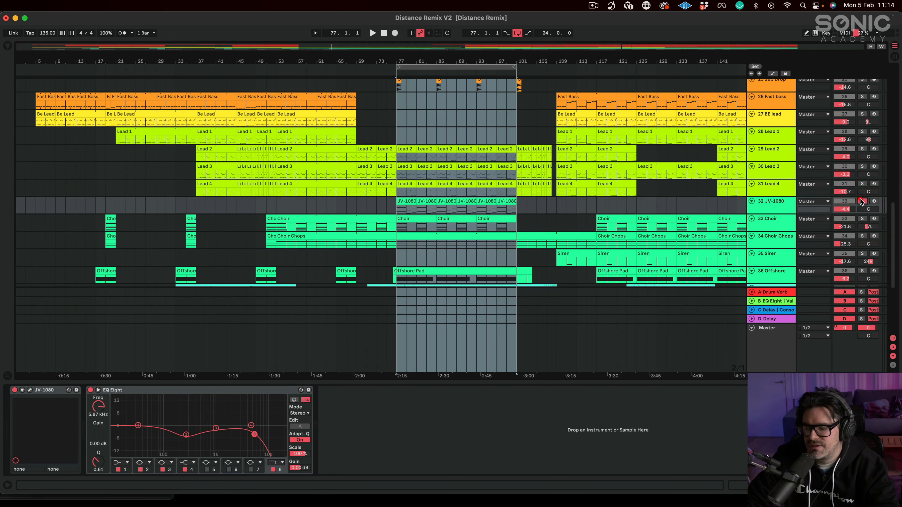
pyautogui.click(862, 219)
pyautogui.click(862, 237)
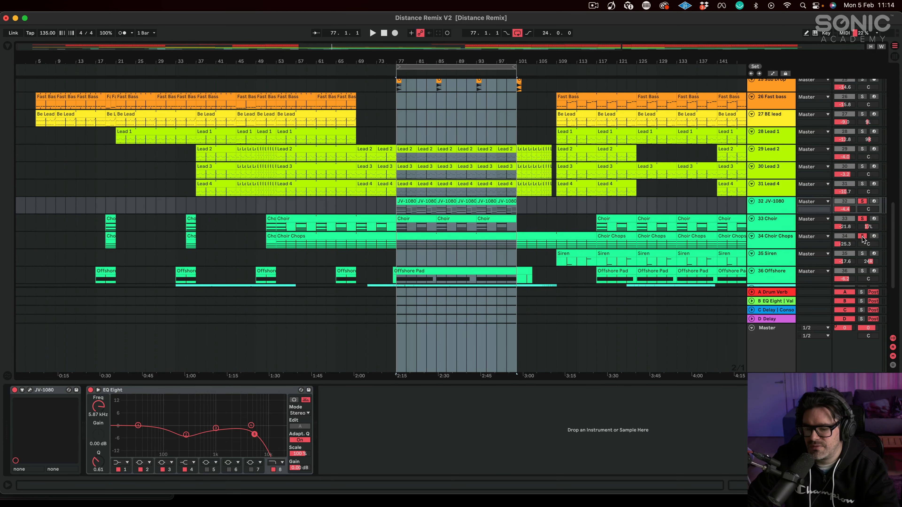
pyautogui.scroll(-2, 863, 240)
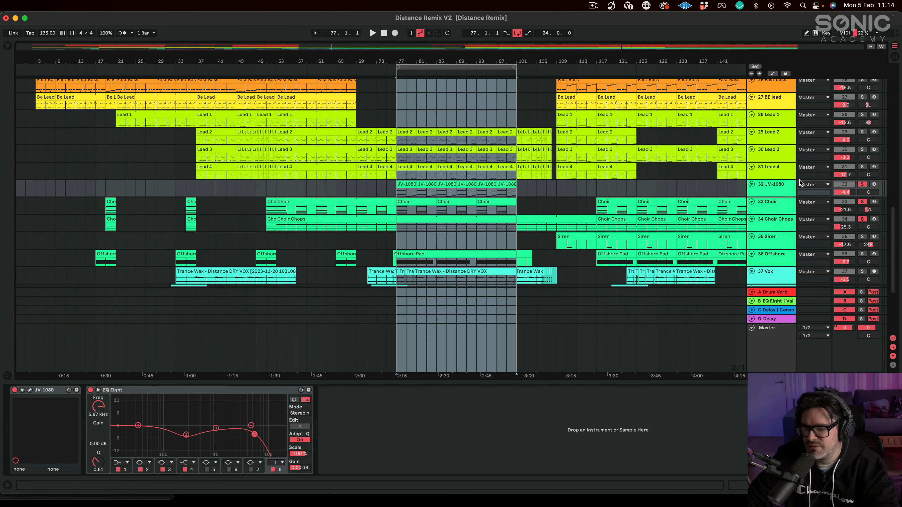
# - Release the JV-1080, Choir and Choir Chops solos and play the Offshore track on its own from bar 77
pyautogui.click(862, 184)
pyautogui.click(862, 201)
pyautogui.click(863, 219)
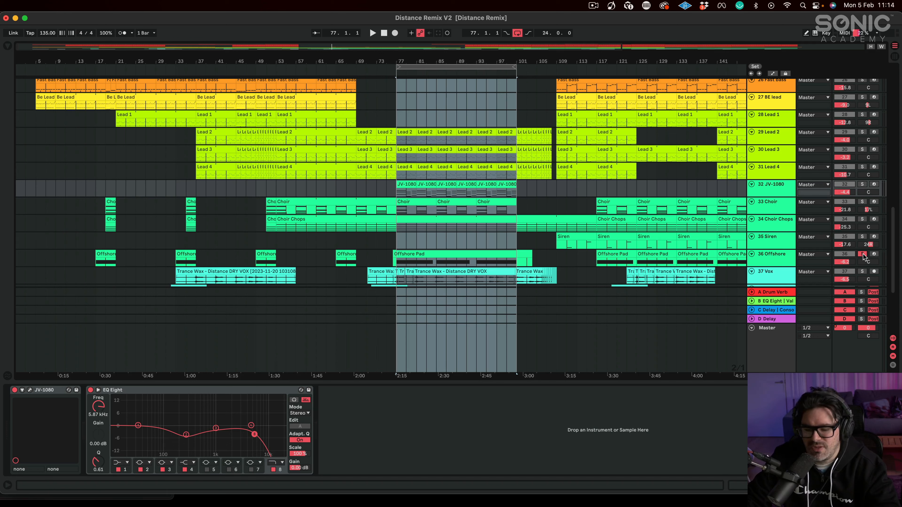
pyautogui.press('space')
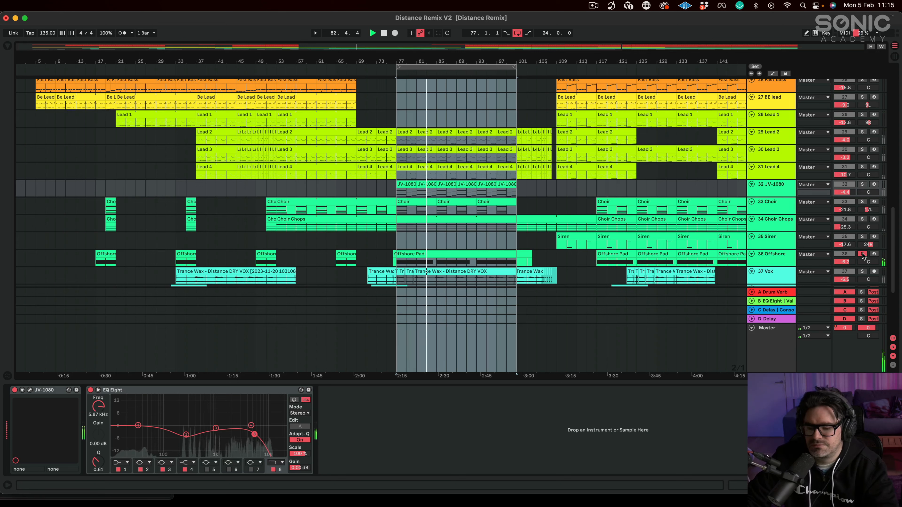
# - Add the JV-1080, Choir and Choir Chops tracks to the soloed Offshore pad
pyautogui.click(862, 184)
pyautogui.click(862, 201)
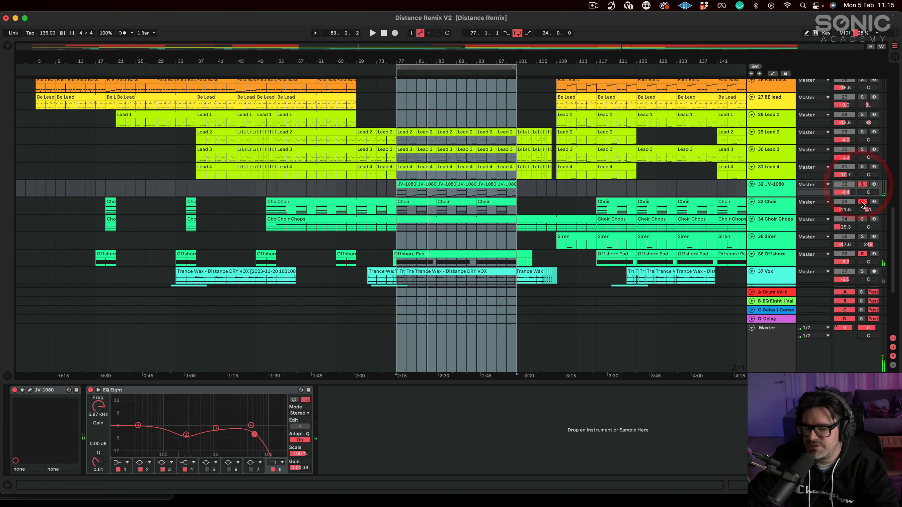
pyautogui.click(862, 219)
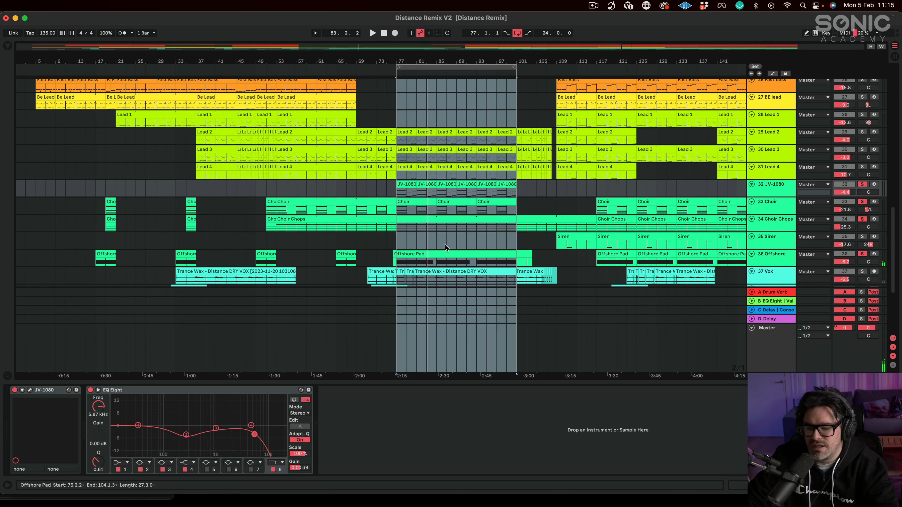
# - Add the Sub and Sub Drop tracks to the soloed group and play the 24-bar loop from bar 77
pyautogui.scroll(-3, 612, 212)
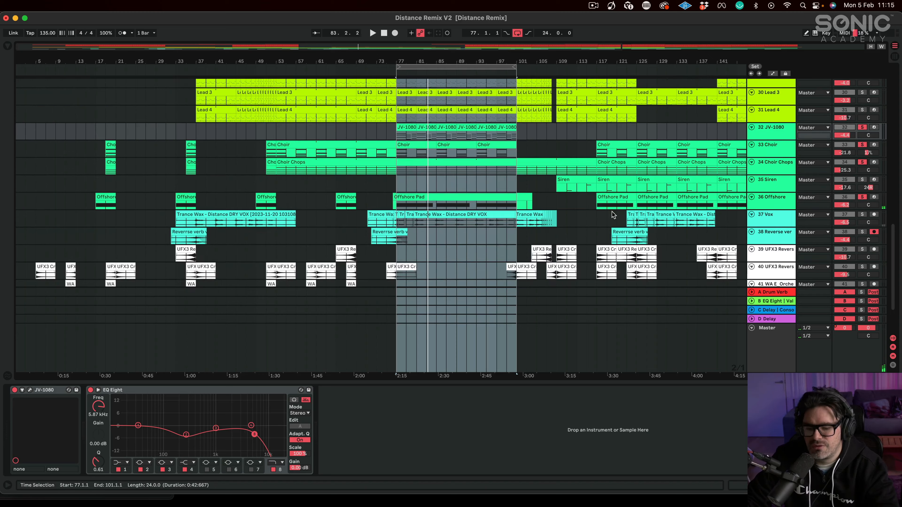
pyautogui.scroll(10, 449, 239)
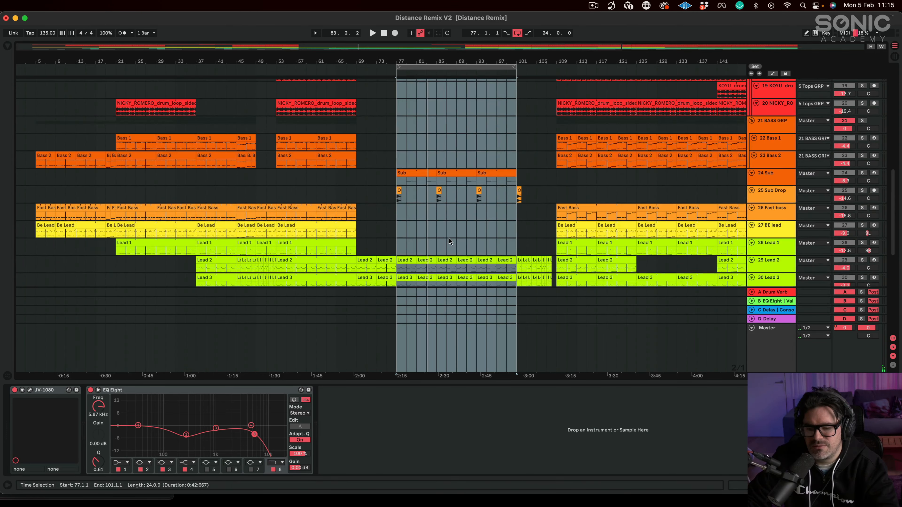
pyautogui.click(862, 173)
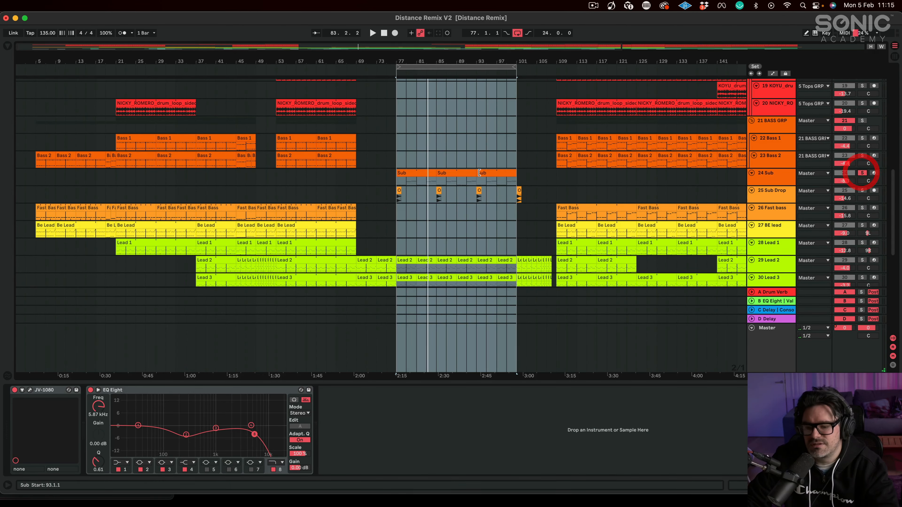
pyautogui.scroll(-2, 437, 173)
pyautogui.scroll(-1, 437, 173)
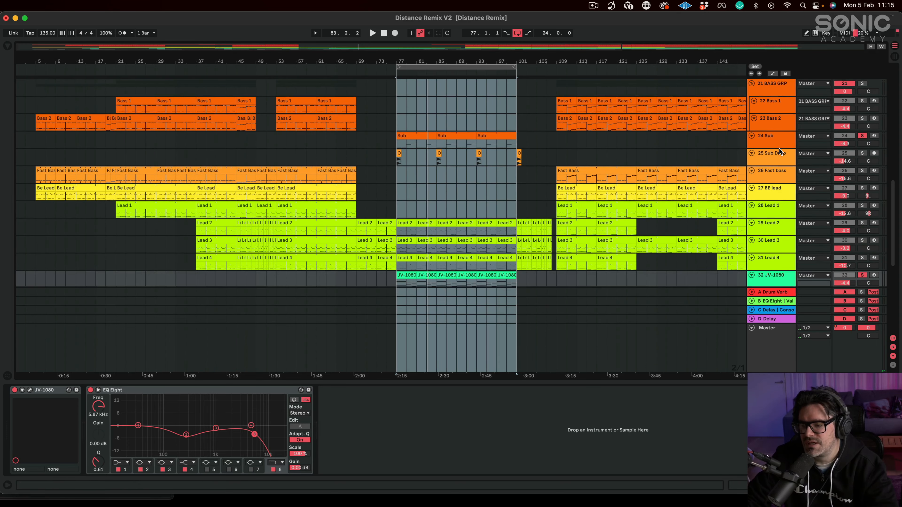
pyautogui.click(863, 153)
pyautogui.press('space')
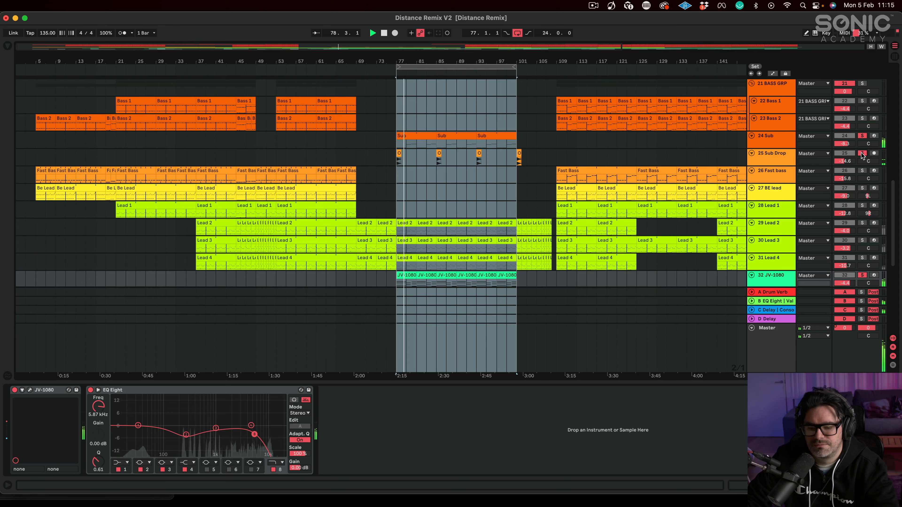
pyautogui.scroll(-5, 493, 192)
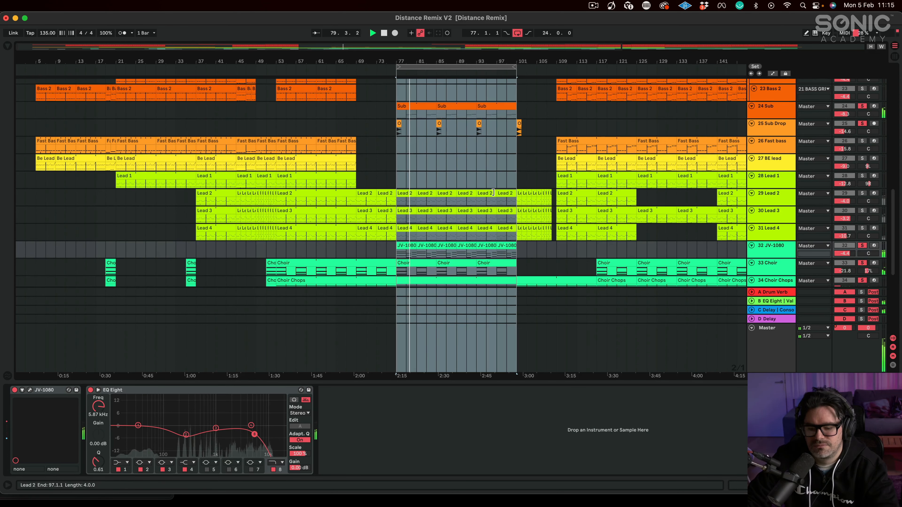
pyautogui.scroll(-4, 493, 192)
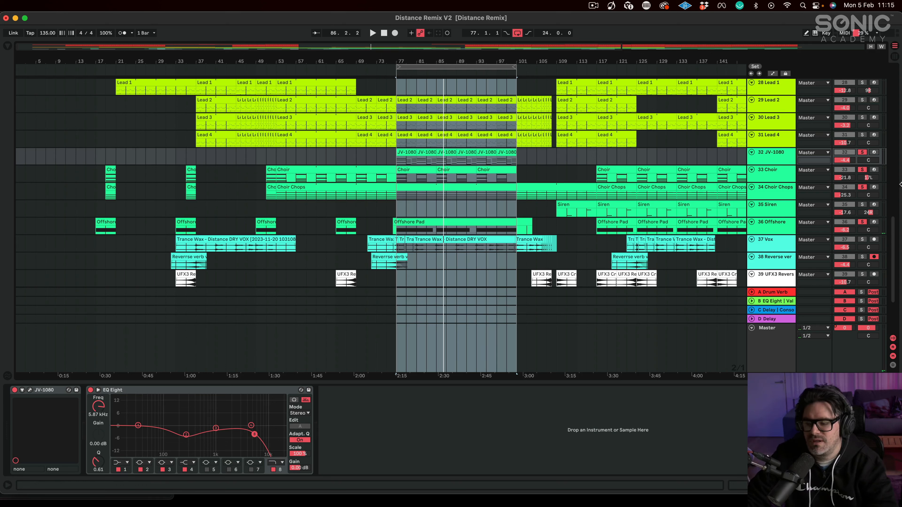
# - Release the JV-1080, Choir, Choir Chops and Offshore solos, and play with the 24-bar loop moved to bar 93
pyautogui.click(859, 153)
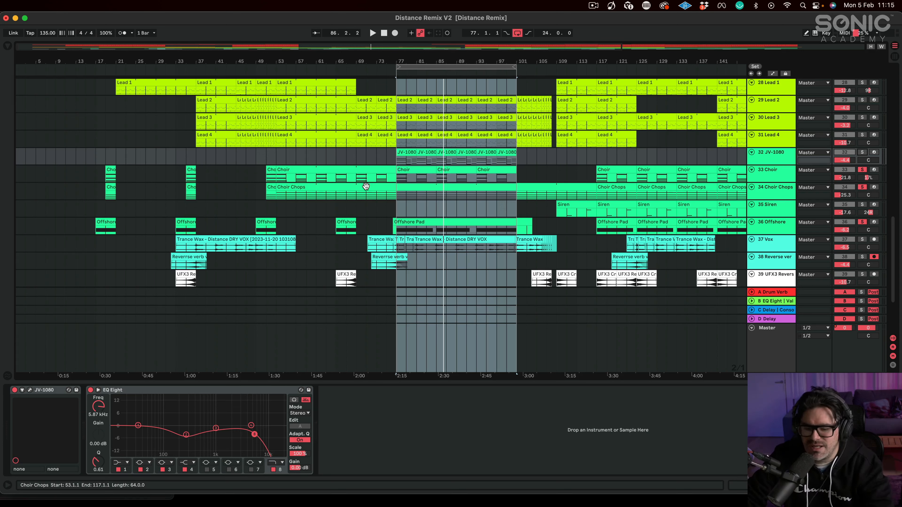
pyautogui.click(861, 171)
pyautogui.click(862, 187)
pyautogui.click(862, 222)
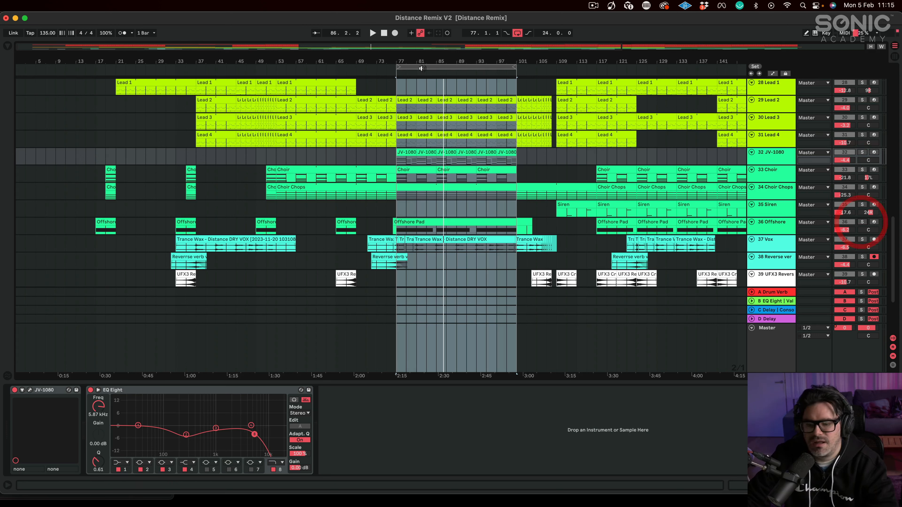
pyautogui.moveTo(456, 66); pyautogui.dragTo(516, 61)
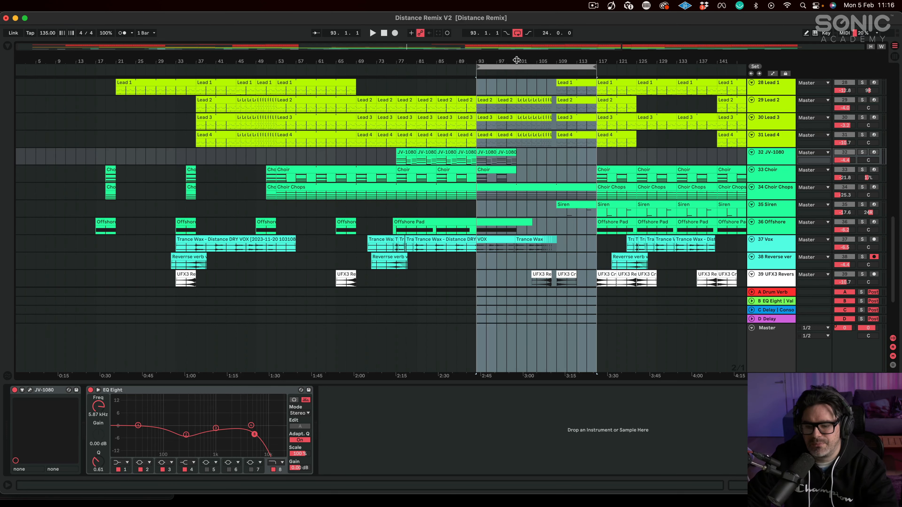
pyautogui.press('space')
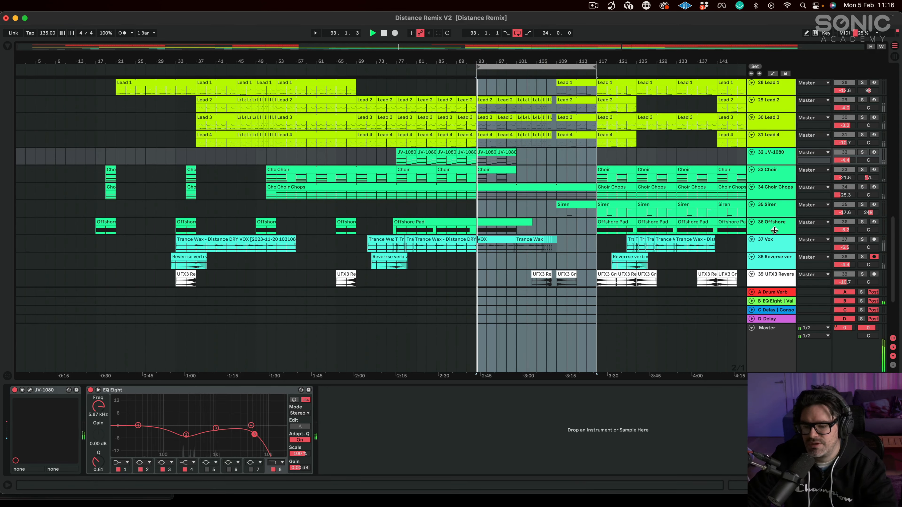
# - Release the Sub and Sub Drop solos and play the full mix from bar 93
pyautogui.scroll(10, 810, 176)
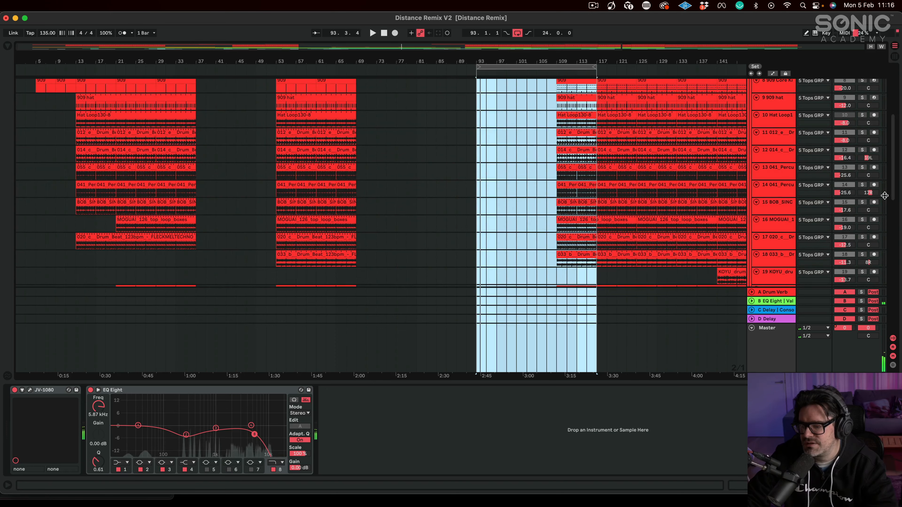
pyautogui.scroll(-6, 884, 196)
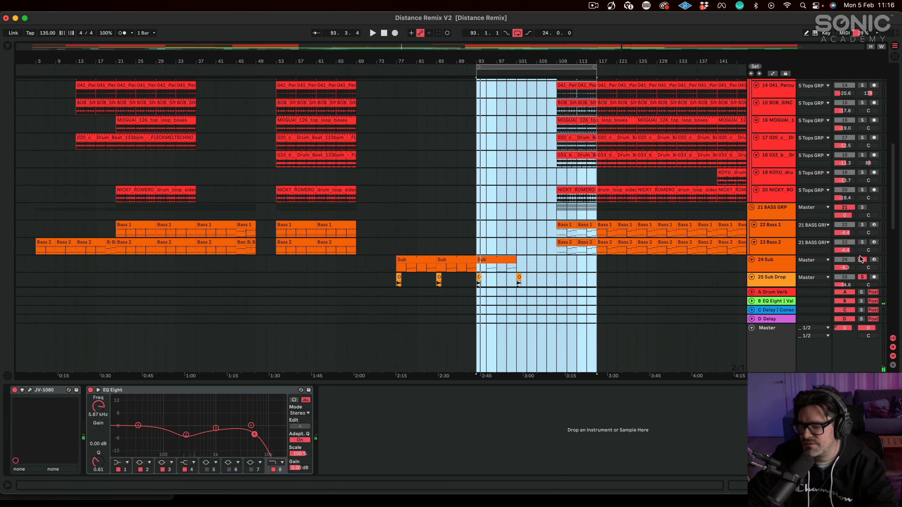
pyautogui.scroll(-10, 529, 184)
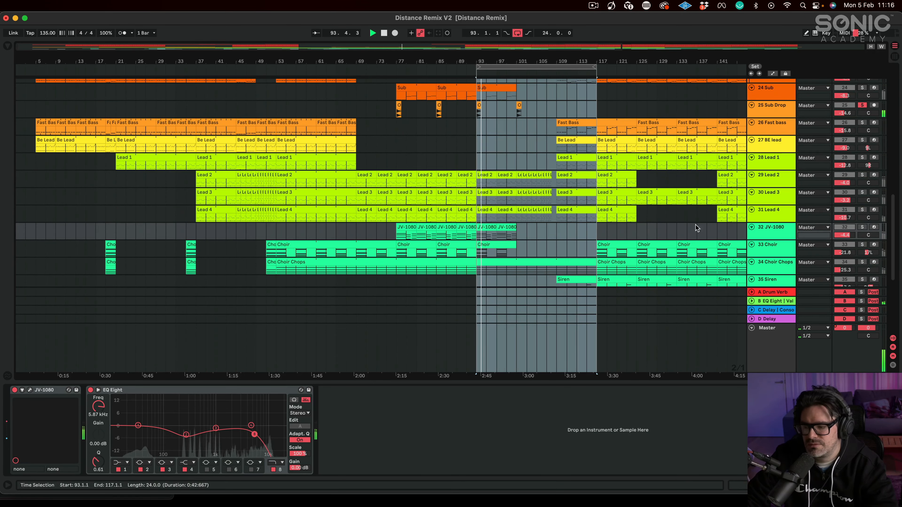
pyautogui.press('space')
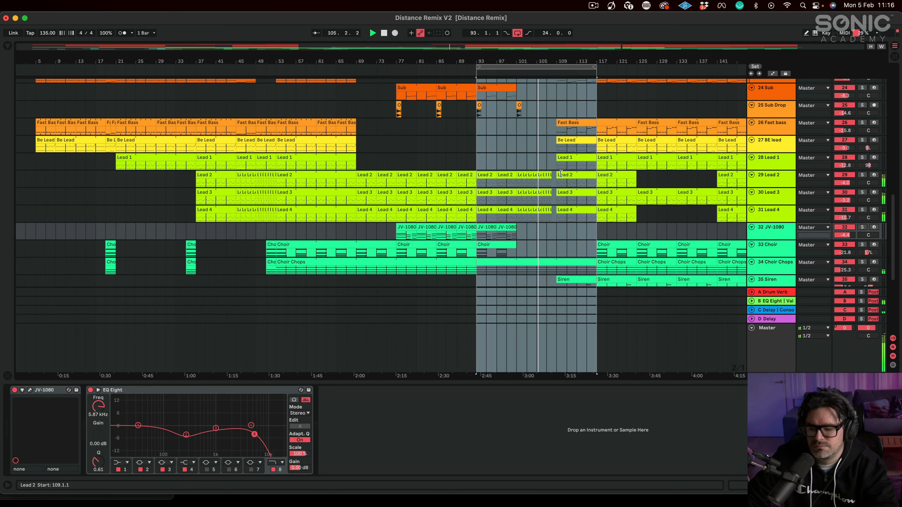
# - Shorten the loop to the 16 bars starting at bar 101, and place the insert marker on Lead 4 at 107.3.1
pyautogui.scroll(5, 560, 174)
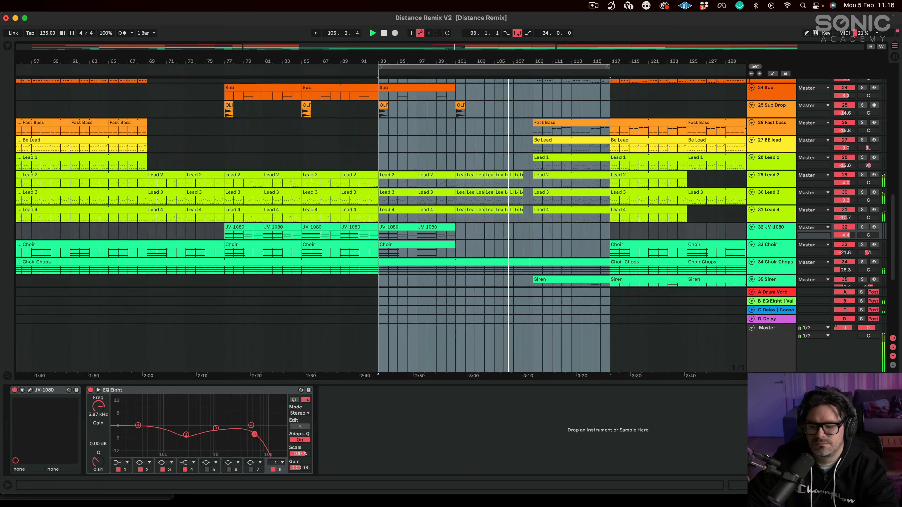
pyautogui.scroll(3, 532, 233)
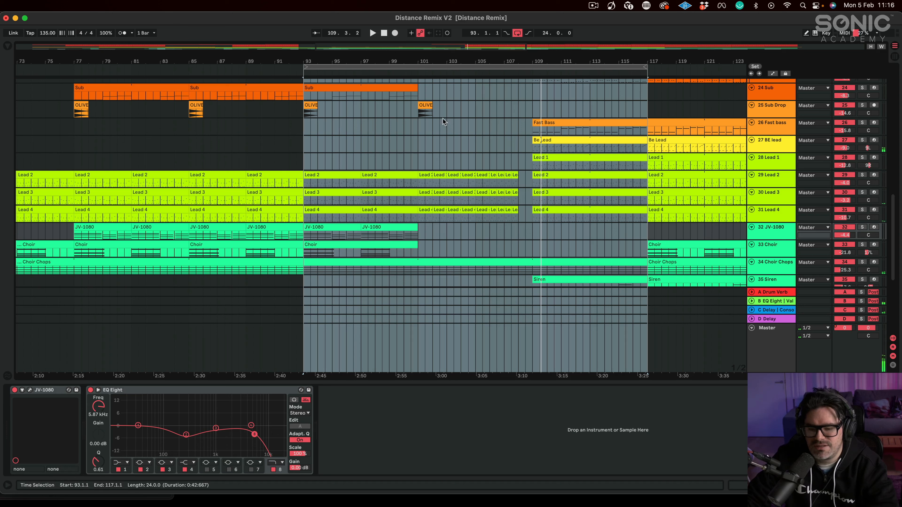
pyautogui.moveTo(331, 69); pyautogui.dragTo(417, 69)
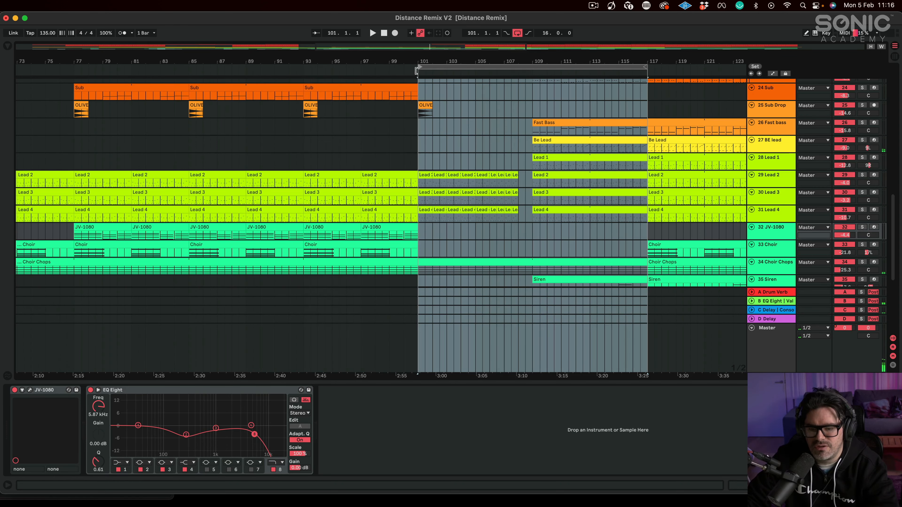
pyautogui.scroll(-4, 448, 192)
pyautogui.scroll(3, 442, 181)
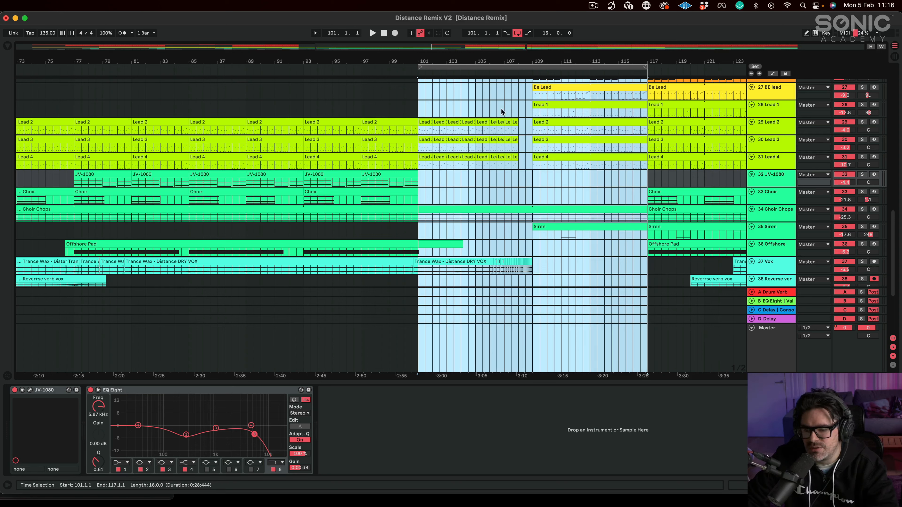
pyautogui.click(511, 164)
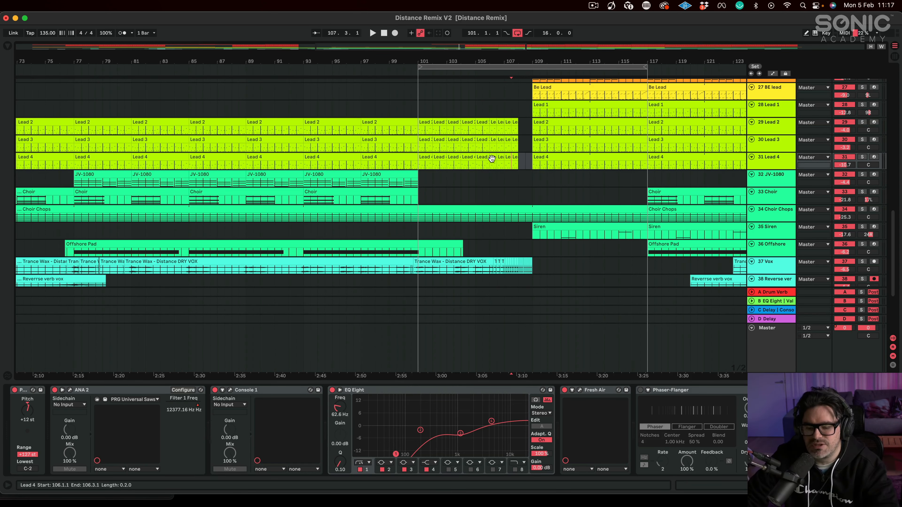
# - Solo the Vox track and play its build-up from about bar 105
pyautogui.scroll(-4, 483, 158)
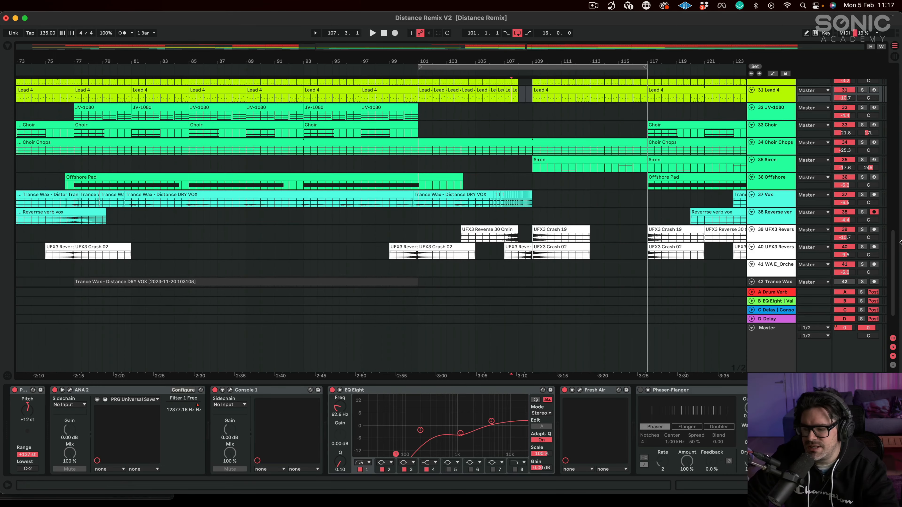
pyautogui.click(862, 195)
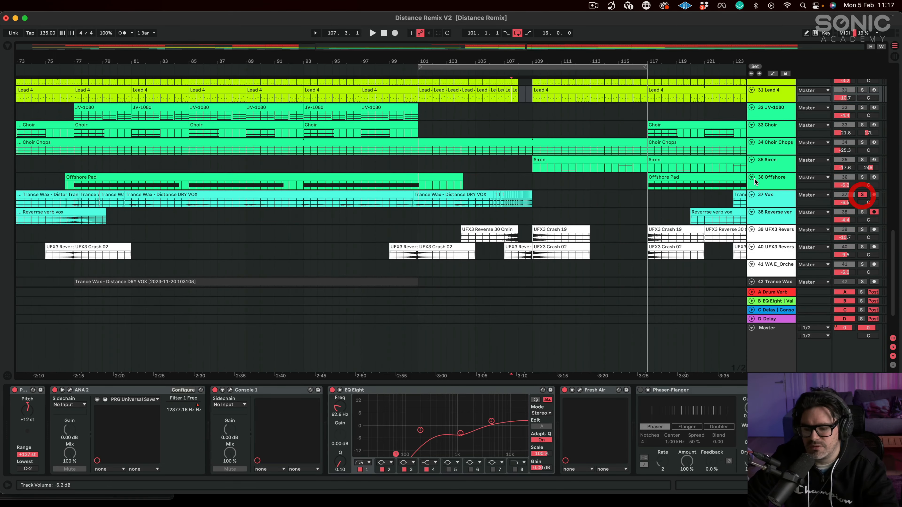
pyautogui.click(472, 71)
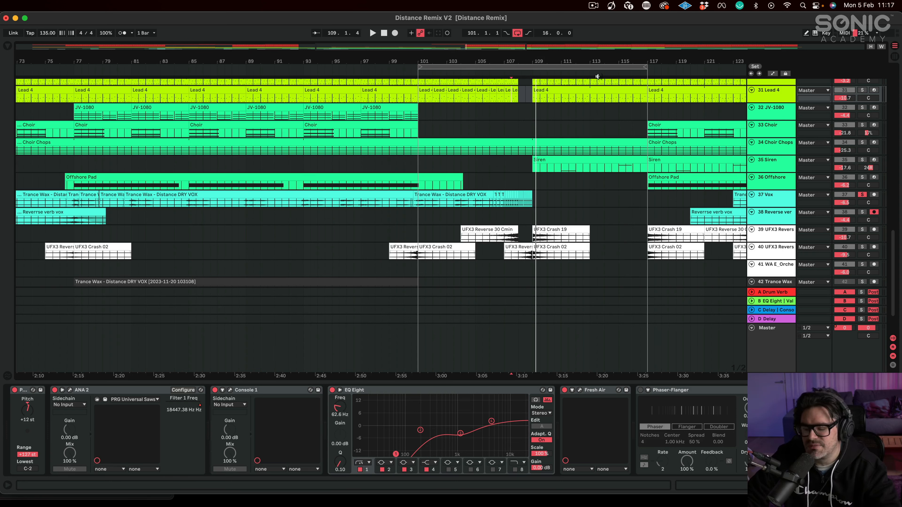
# - Show the Master track's effects chain and play the Auto Filter and Phaser-Flanger build-up from several points between bars 101 and 106
pyautogui.scroll(-2, 508, 186)
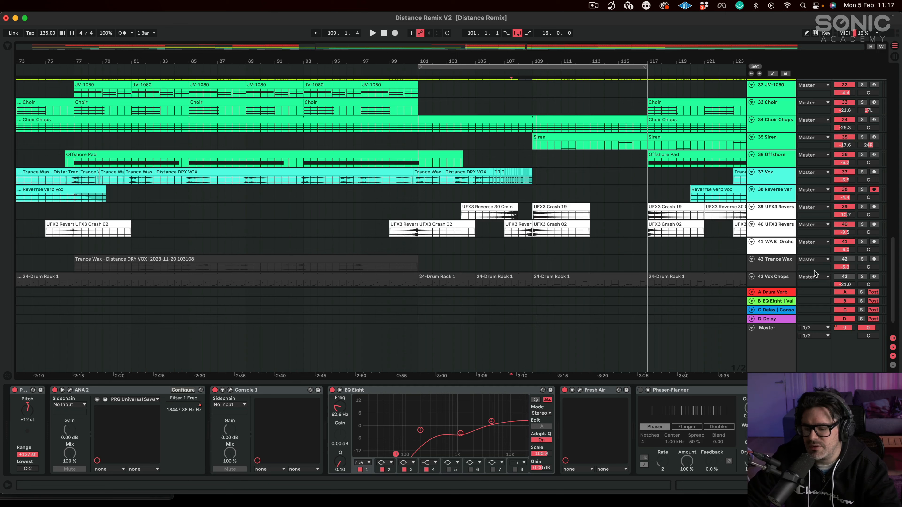
pyautogui.click(777, 346)
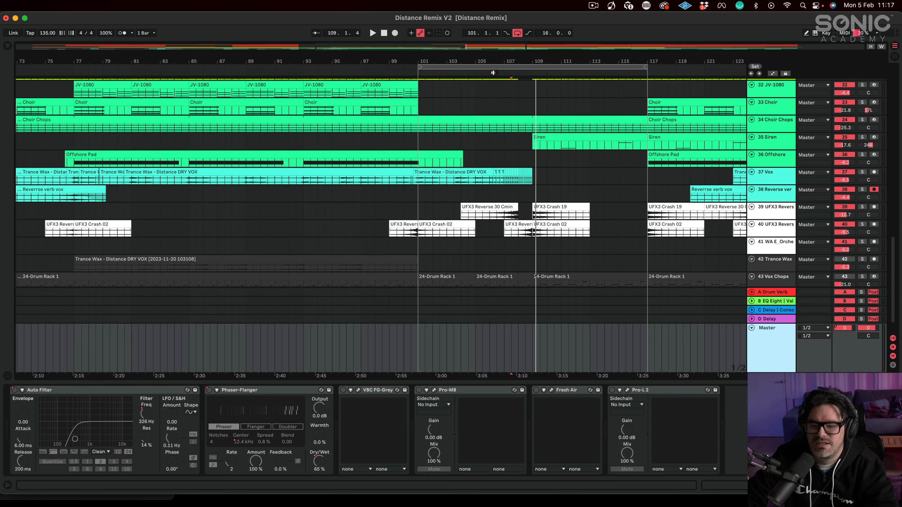
pyautogui.click(493, 74)
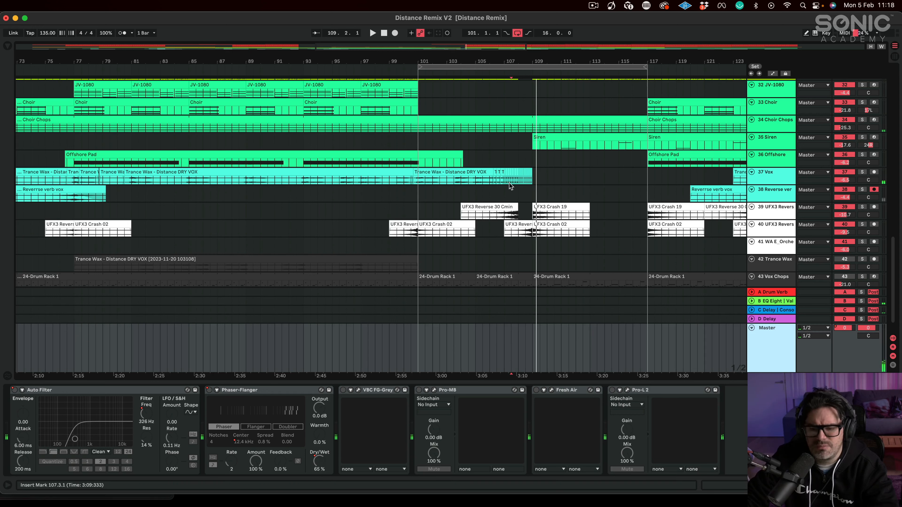
pyautogui.click(459, 71)
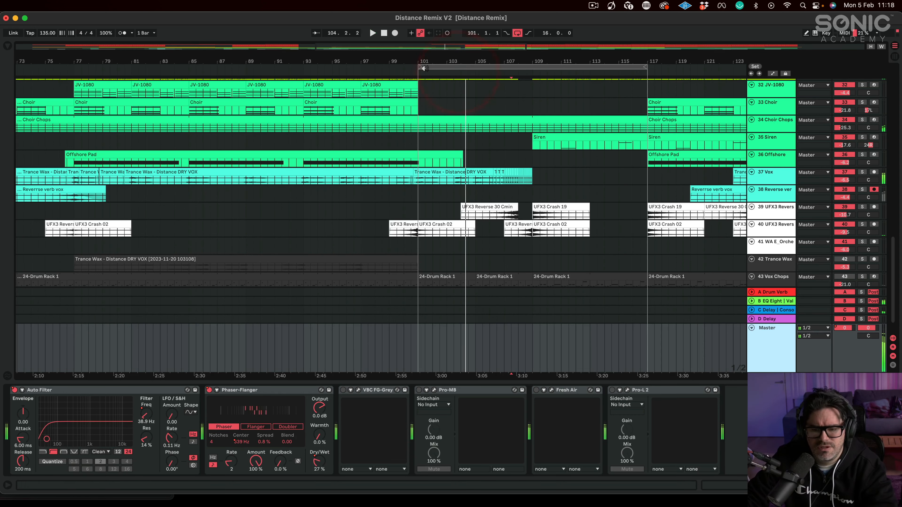
pyautogui.click(412, 70)
pyautogui.click(208, 389)
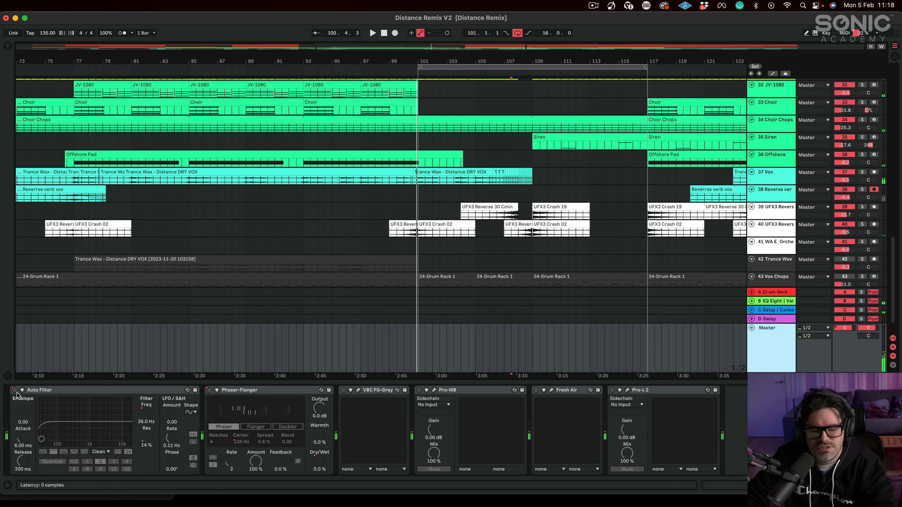
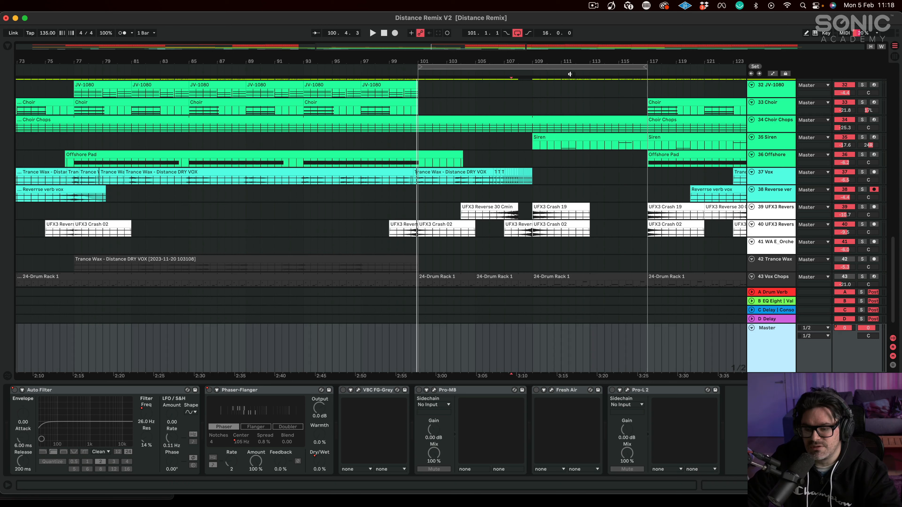
pyautogui.click(493, 73)
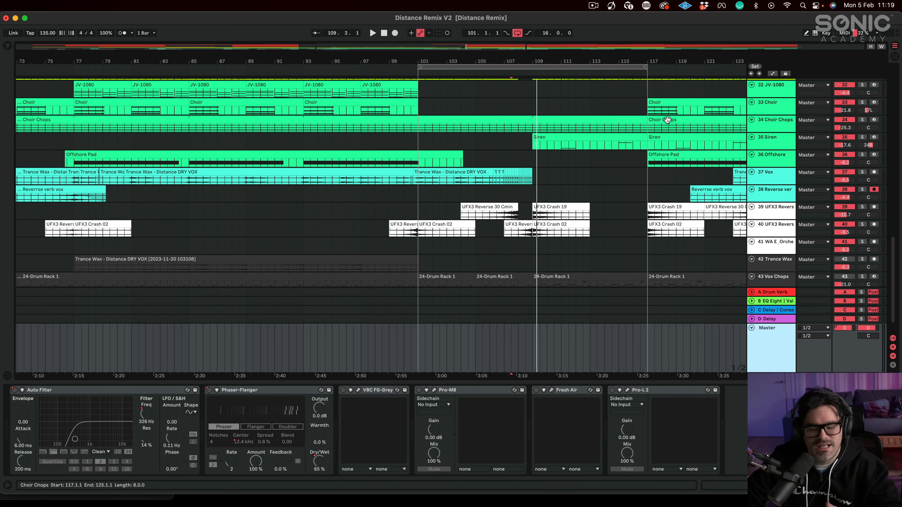
# - Move the 16-bar loop to bar 109 and play the full mix from there
pyautogui.scroll(6, 562, 120)
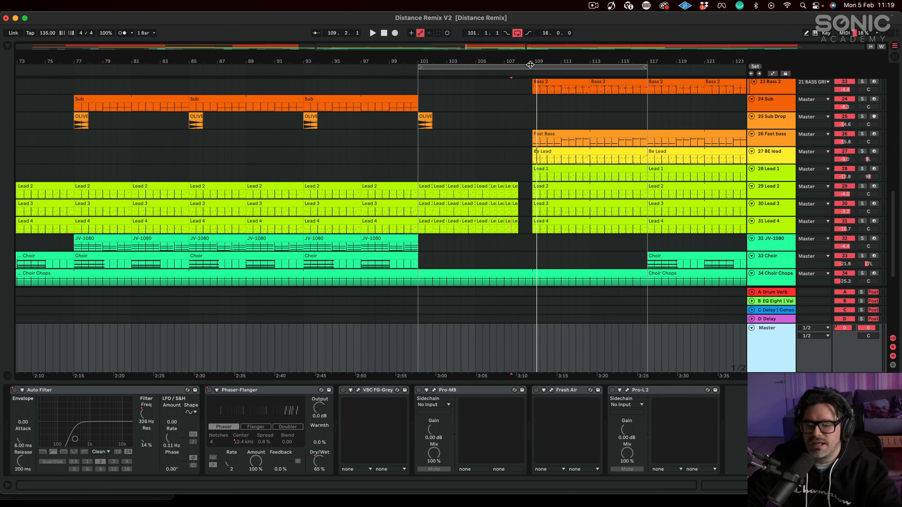
pyautogui.moveTo(536, 68); pyautogui.dragTo(472, 63)
pyautogui.press('space')
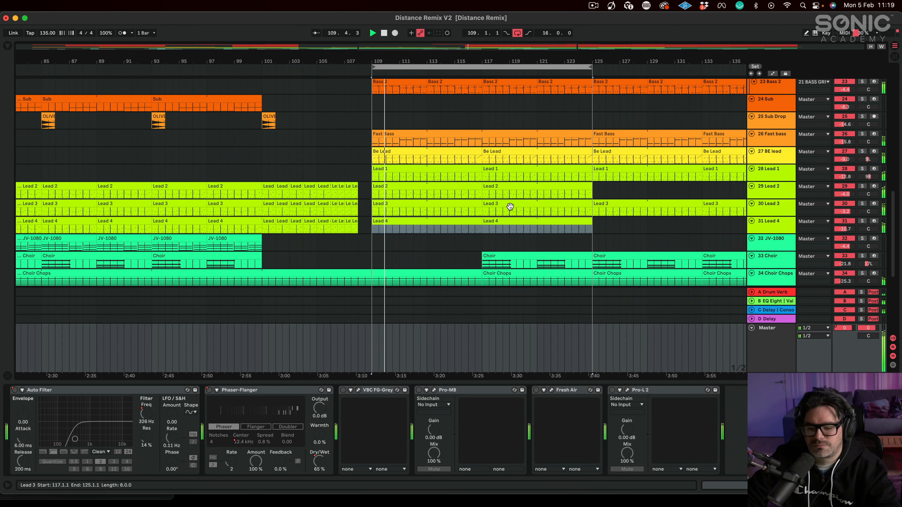
# - Solo Lead 1, Lead 2, Lead 3 and Lead 4 together during playback, and stop after a short listen
pyautogui.moveTo(866, 167); pyautogui.dragTo(863, 222)
pyautogui.keyDown('super'); pyautogui.click(862, 221); pyautogui.keyUp('super')
pyautogui.press('space')
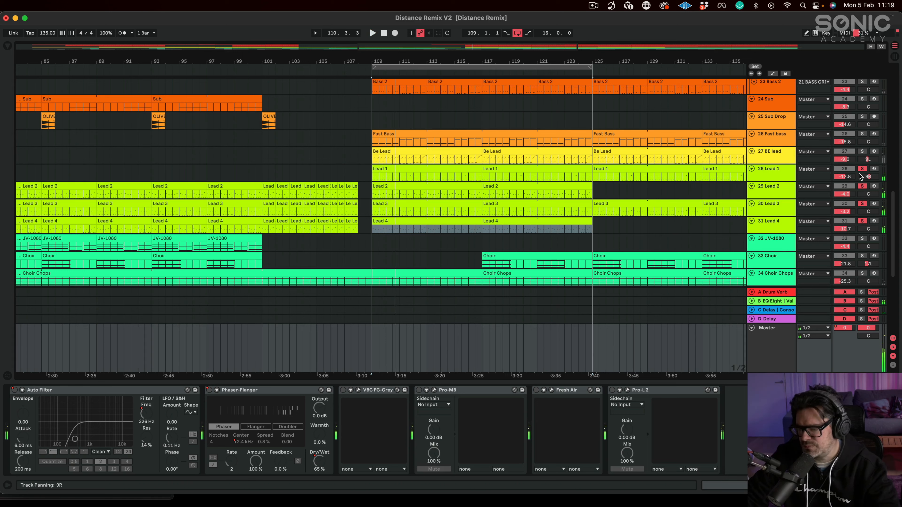
# - Release the four lead solos and play Lead 1 on its own from bar 109
pyautogui.moveTo(862, 169); pyautogui.dragTo(863, 200)
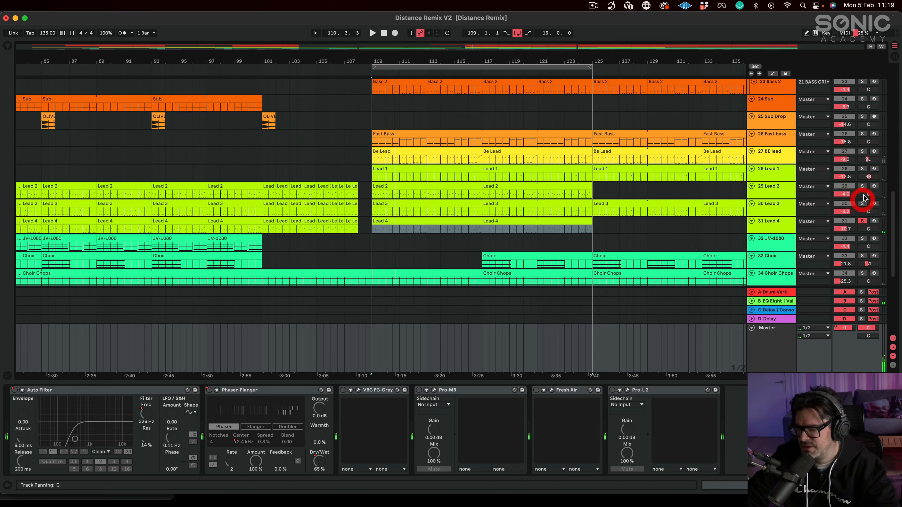
pyautogui.click(861, 221)
pyautogui.click(862, 169)
pyautogui.press('space')
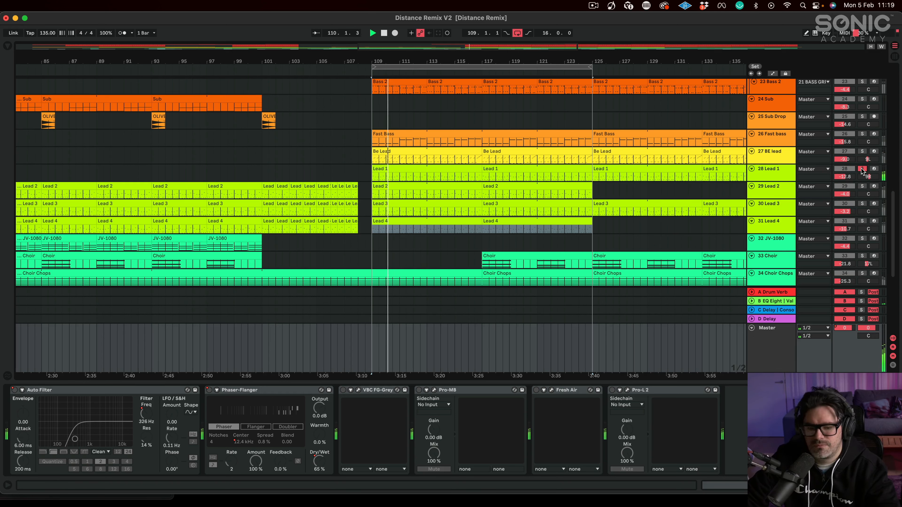
# - Solo Lead 2, Lead 3 and Lead 4 one at a time, playing each alone from bar 109
pyautogui.click(863, 169)
pyautogui.click(861, 187)
pyautogui.press('space')
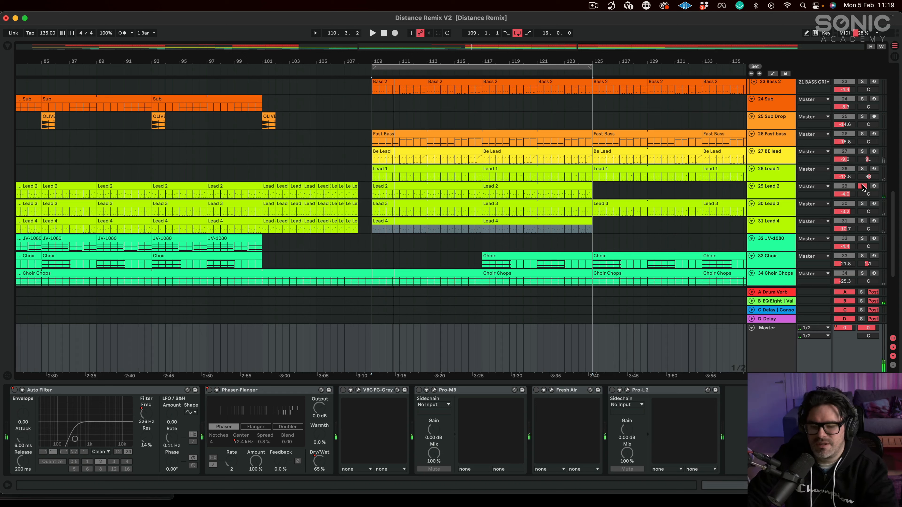
pyautogui.click(862, 204)
pyautogui.press('space')
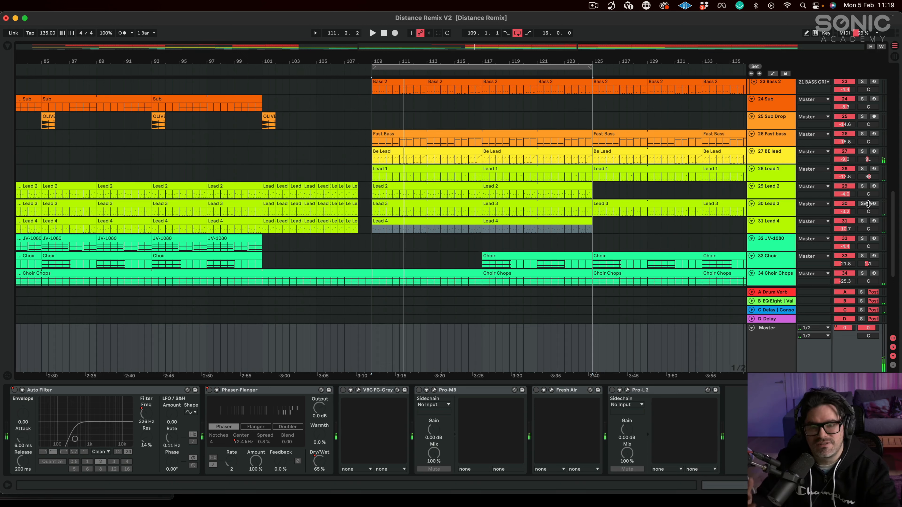
pyautogui.click(861, 221)
pyautogui.press('space')
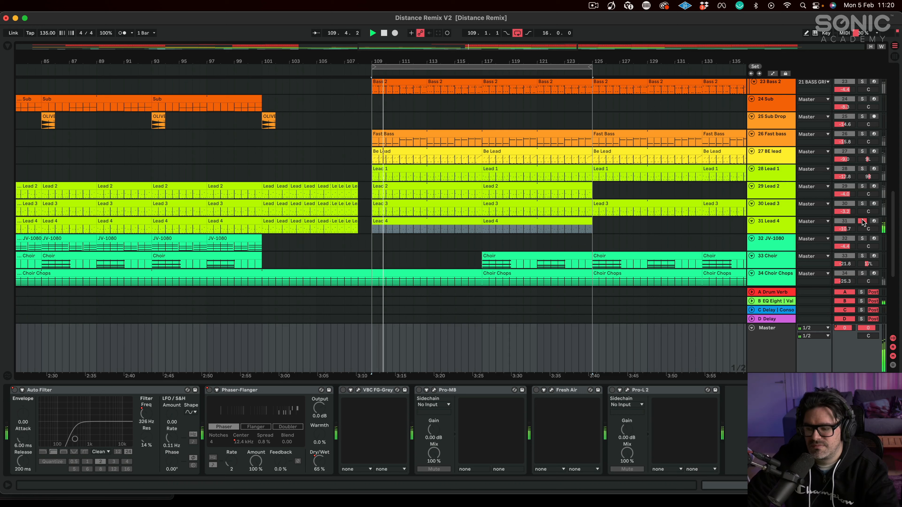
pyautogui.press('space')
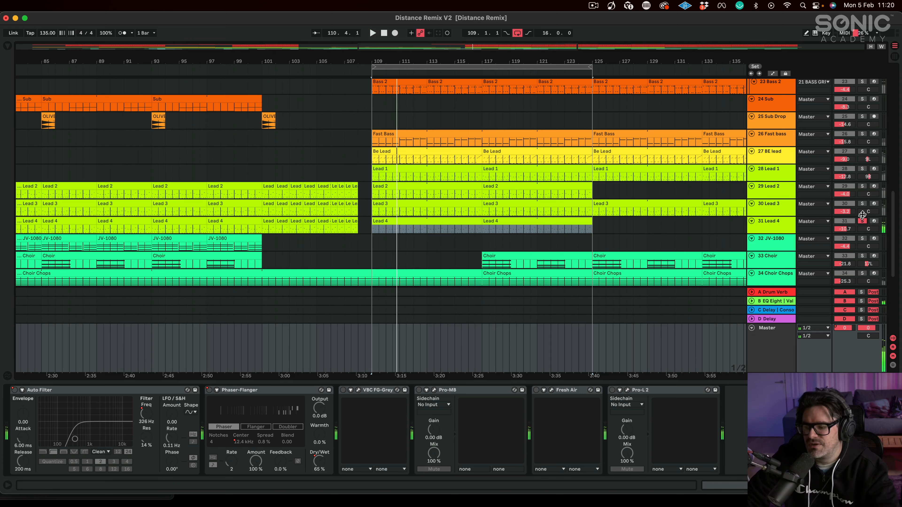
# - Add Lead 1, Lead 2 and Lead 3 to the soloed Lead 4 while playing from bar 109
pyautogui.click(862, 169)
pyautogui.press('space')
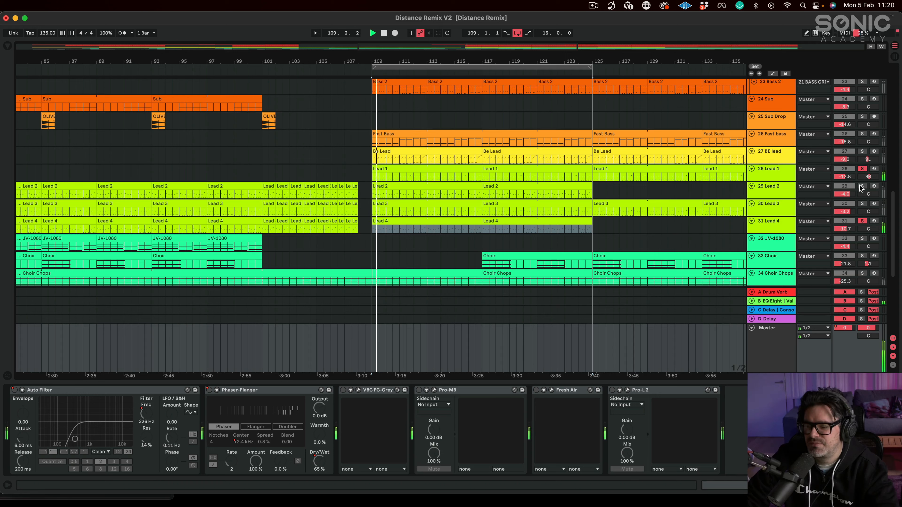
pyautogui.click(861, 186)
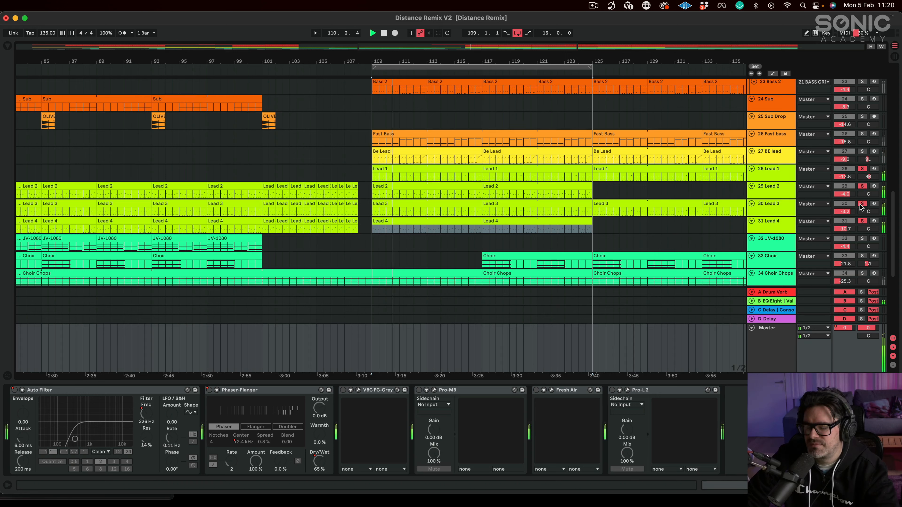
pyautogui.click(861, 203)
# - Release the solos on all four lead tracks
pyautogui.click(862, 222)
pyautogui.click(862, 204)
pyautogui.click(862, 186)
pyautogui.click(861, 168)
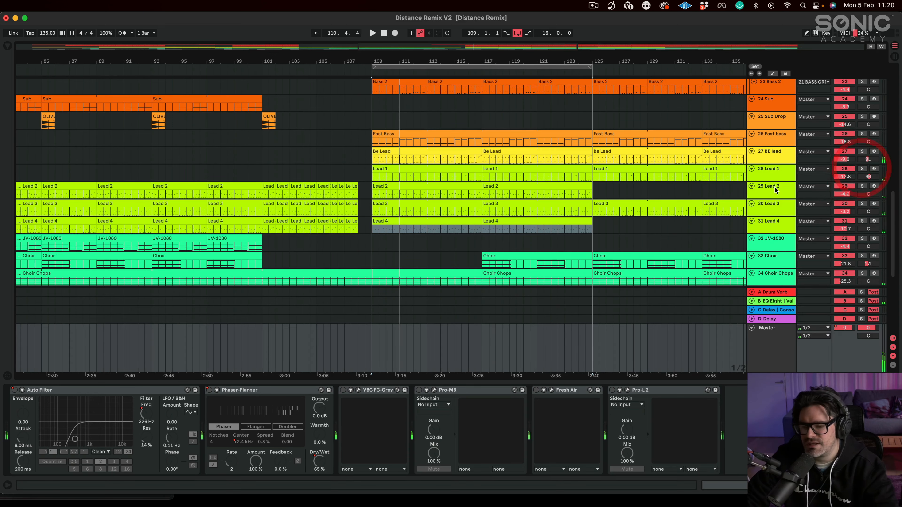
# - Play the full mix with the 16-bar loop moved to bar 117, and shift the loop on to bar 122
pyautogui.scroll(-6, 584, 122)
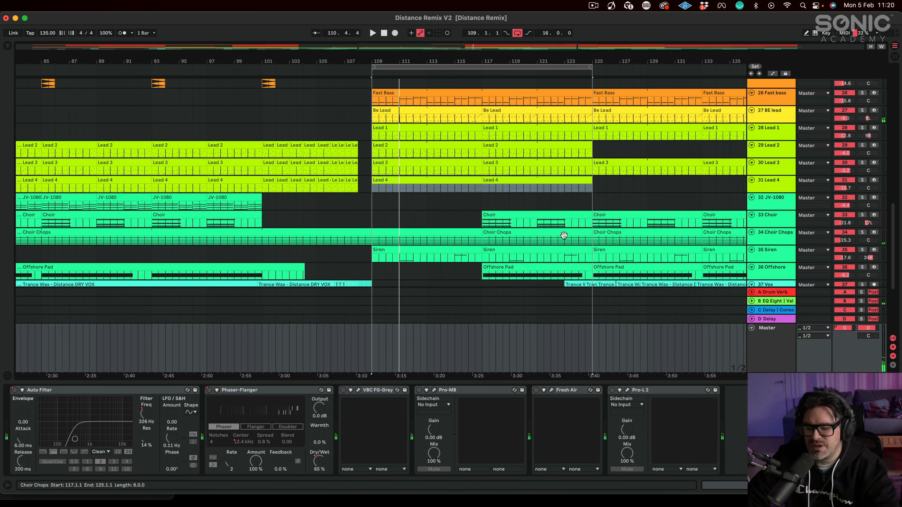
pyautogui.moveTo(434, 68); pyautogui.dragTo(356, 29)
pyautogui.press('space')
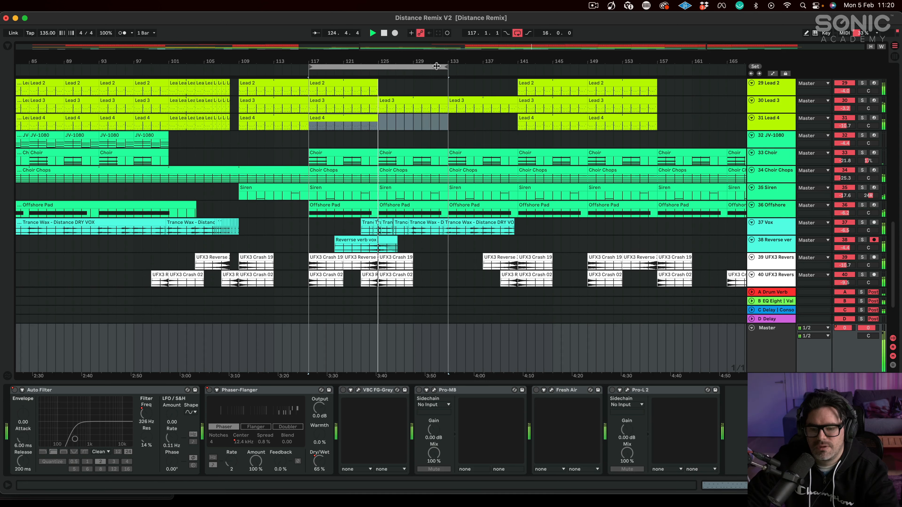
pyautogui.moveTo(446, 66); pyautogui.dragTo(485, 67)
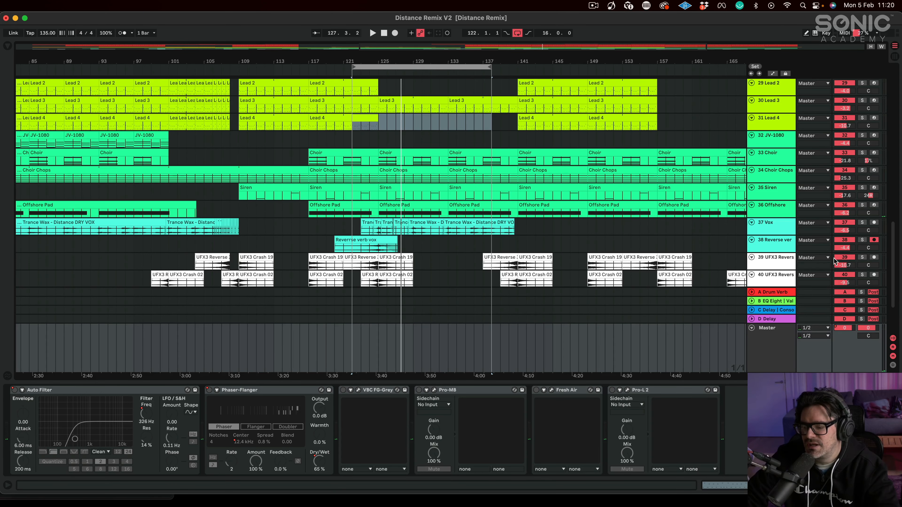
# - Solo the two UFX3 tracks and the WA E_Orche track, and play them from about bars 117 and 123
pyautogui.scroll(-3, 378, 222)
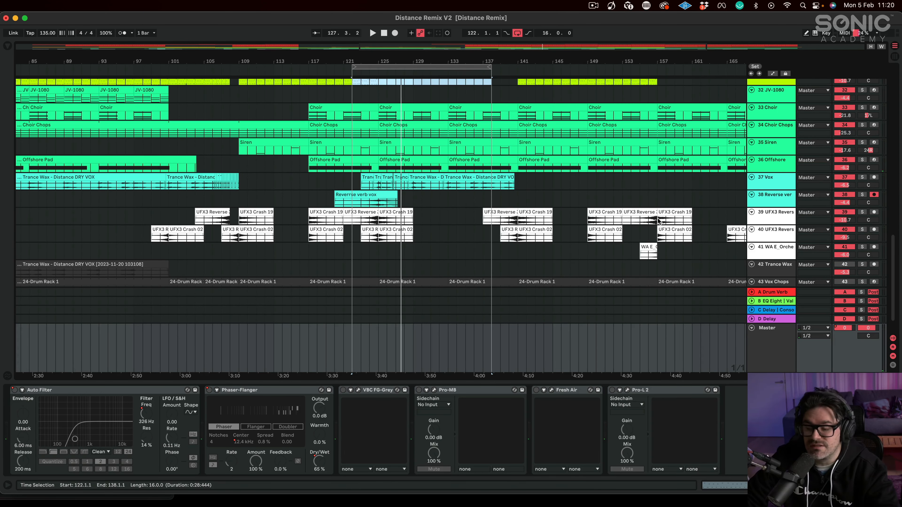
pyautogui.click(862, 229)
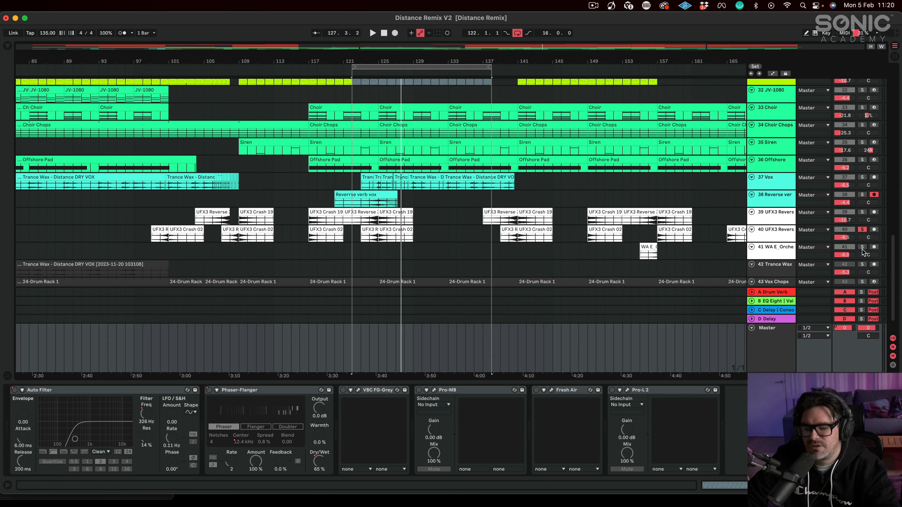
pyautogui.click(862, 212)
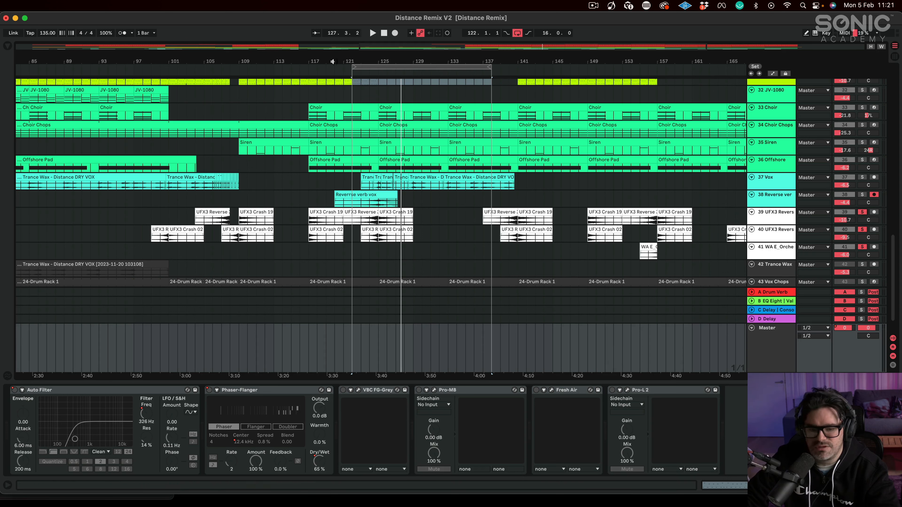
pyautogui.click(306, 67)
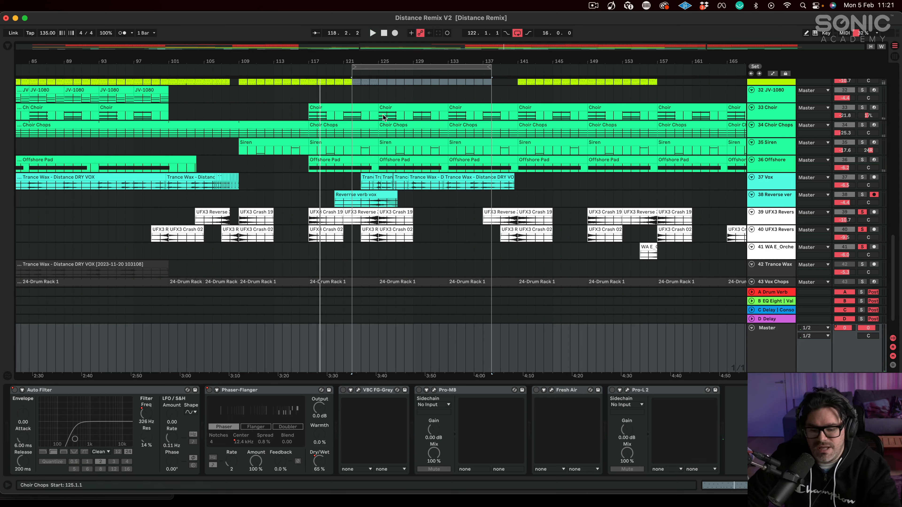
pyautogui.click(365, 72)
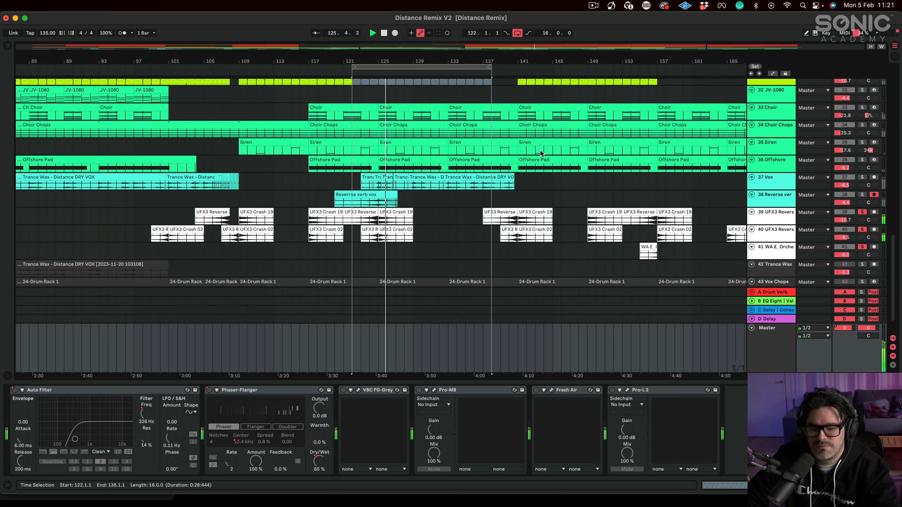
# - Release the solos on the two UFX3 tracks and WA E_Orche, and set a 32-bar loop starting at bar 125
pyautogui.moveTo(863, 249); pyautogui.dragTo(862, 215)
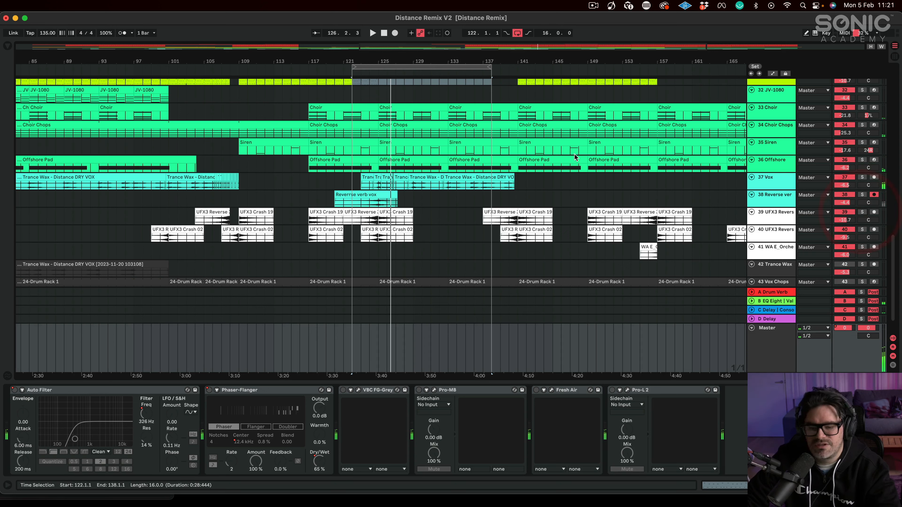
pyautogui.moveTo(500, 65); pyautogui.dragTo(513, 64)
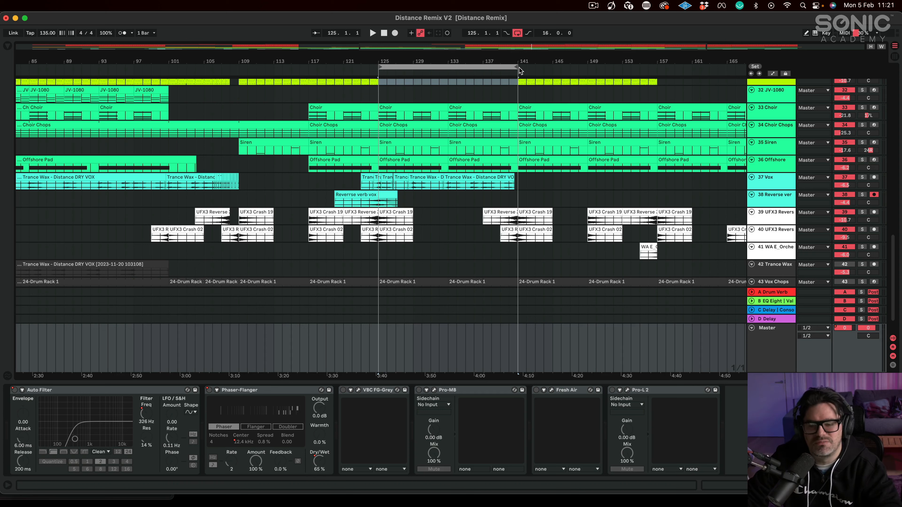
pyautogui.moveTo(515, 69); pyautogui.dragTo(587, 70)
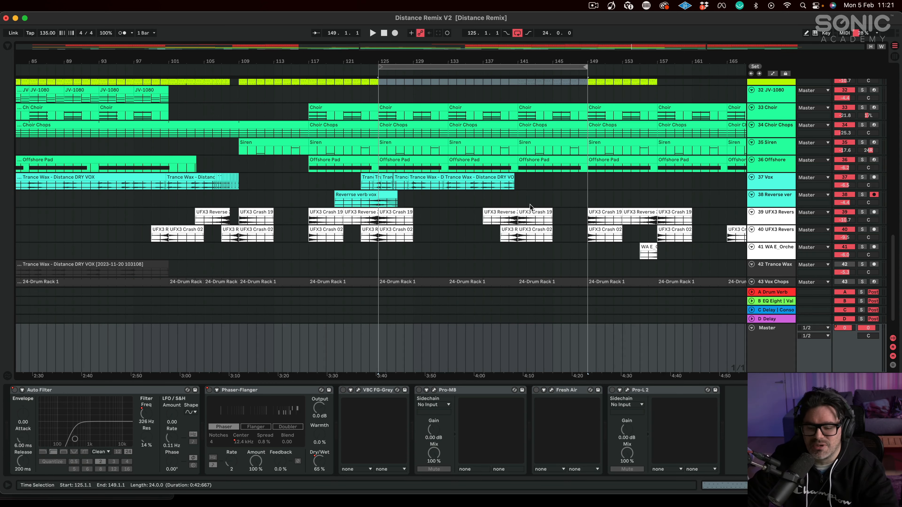
pyautogui.moveTo(587, 68); pyautogui.dragTo(655, 68)
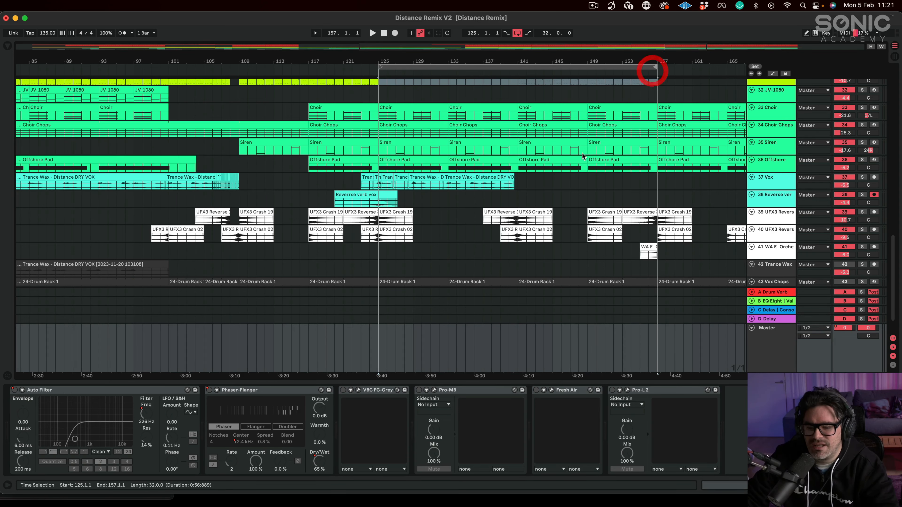
# - Play the full mix from about bar 138 while checking the bass, lead, pad and vocal tracks
pyautogui.scroll(8, 582, 152)
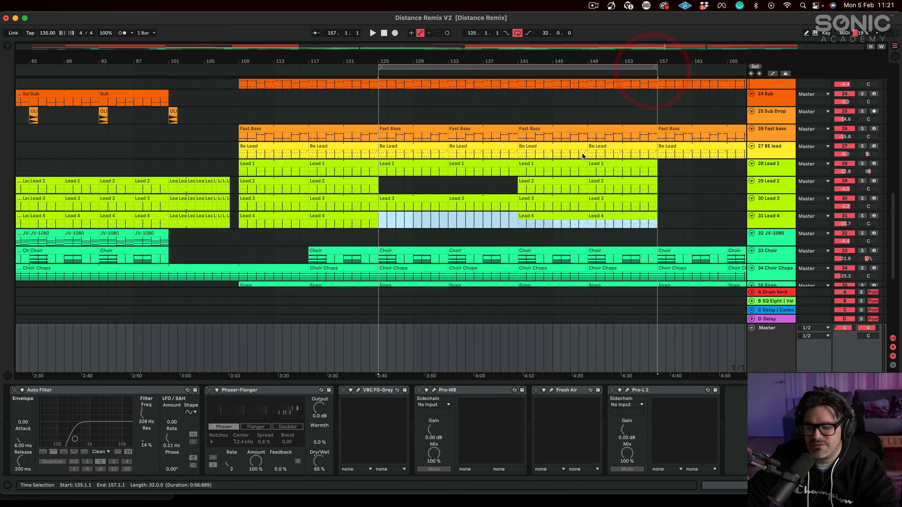
pyautogui.click(495, 72)
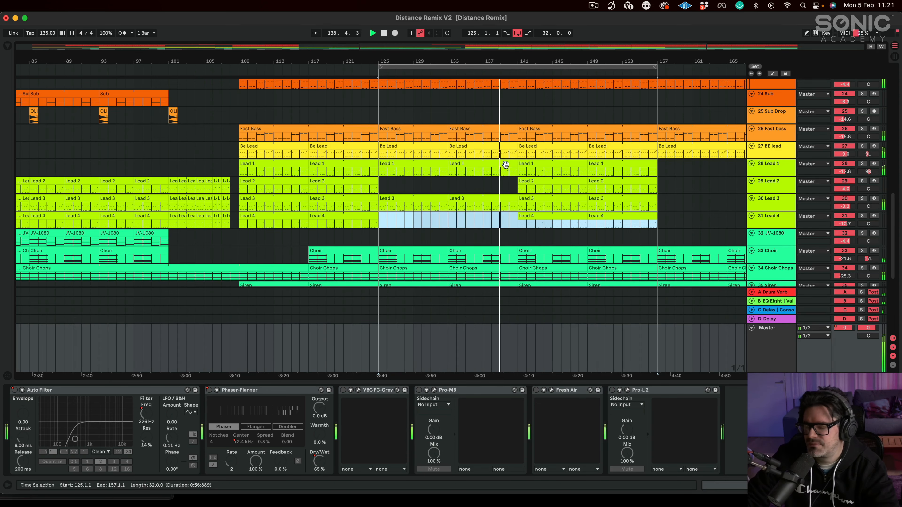
pyautogui.scroll(-8, 564, 187)
pyautogui.scroll(6, 563, 189)
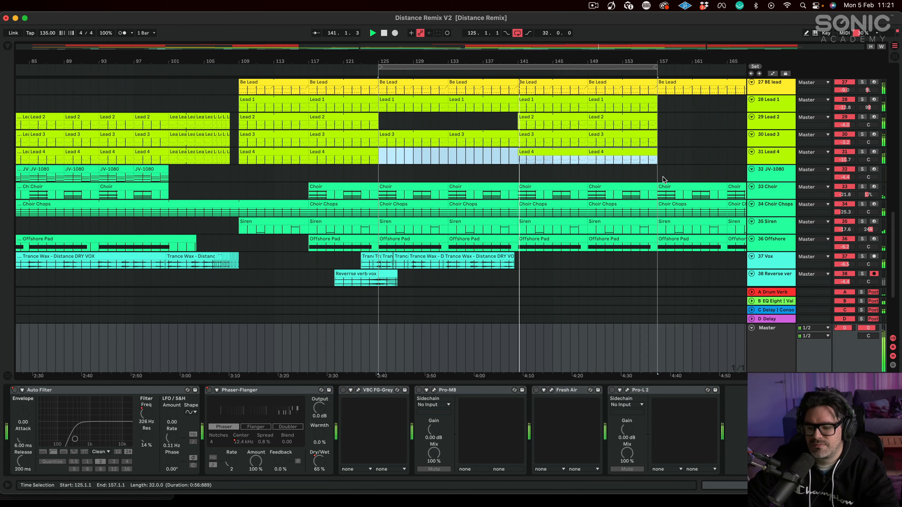
# - Extend the loop's end to bar 189 and play from about bar 152 while reviewing the drum, bass, lead and effects tracks
pyautogui.moveTo(612, 62); pyautogui.dragTo(657, 67)
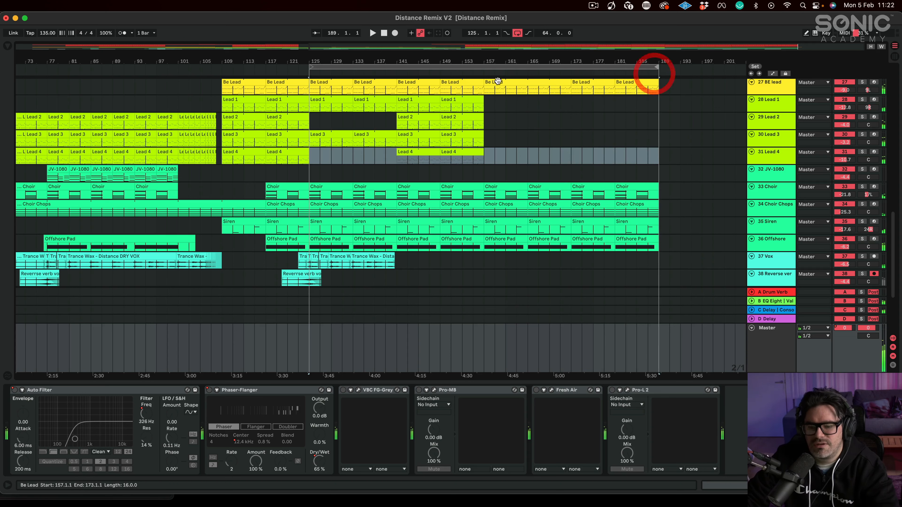
pyautogui.click(460, 72)
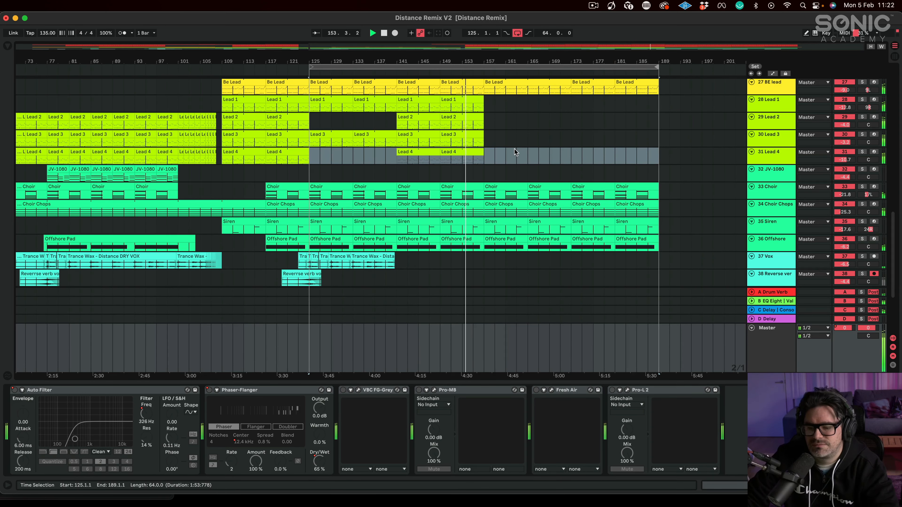
pyautogui.scroll(-3, 533, 151)
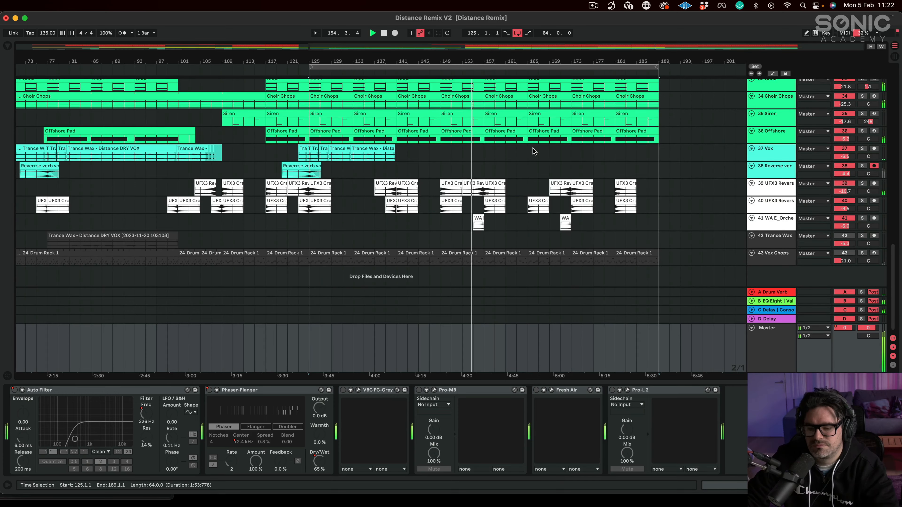
pyautogui.scroll(8, 533, 151)
pyautogui.scroll(10, 533, 151)
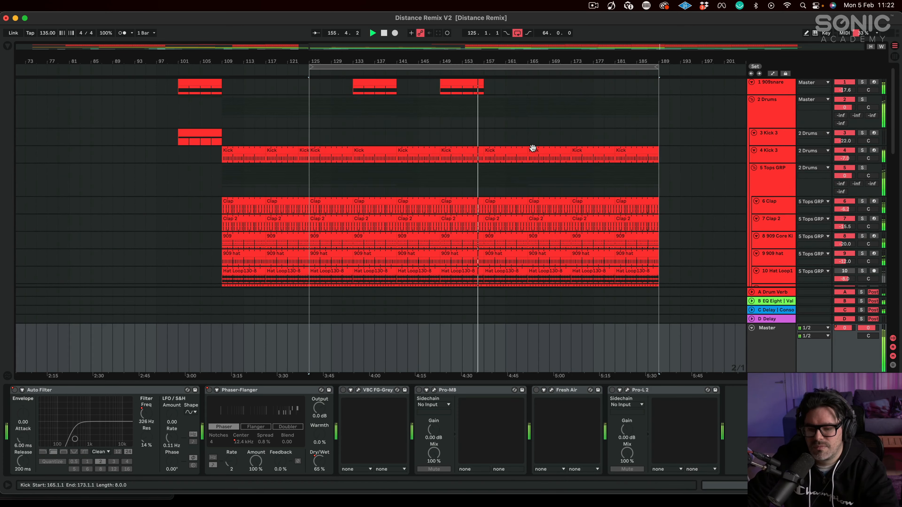
pyautogui.scroll(-3, 533, 147)
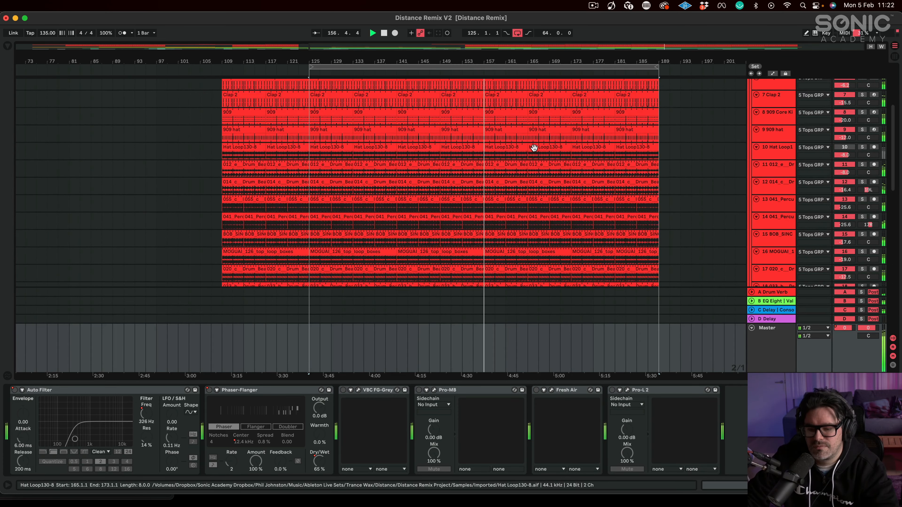
pyautogui.scroll(-3, 533, 147)
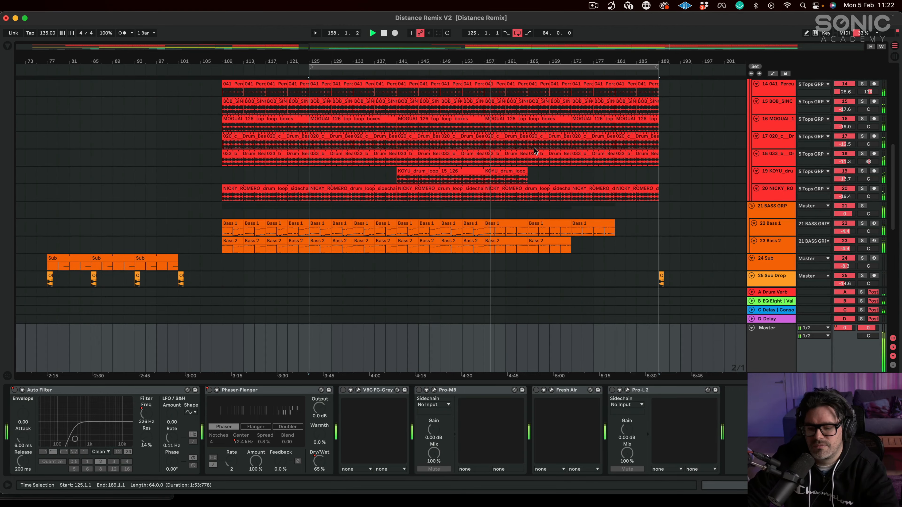
pyautogui.scroll(-4, 538, 151)
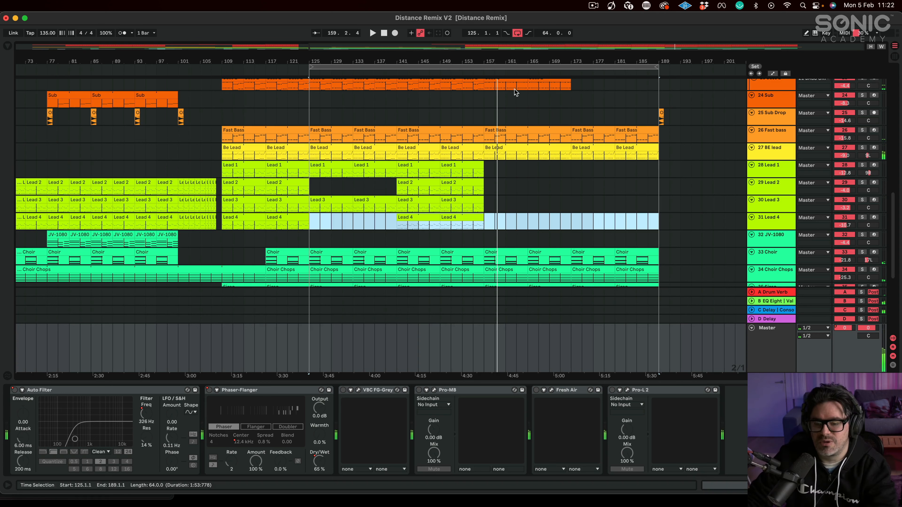
# - Stretch the loop's start back to bar 5 and play the closing section from about bar 173
pyautogui.moveTo(504, 64); pyautogui.dragTo(573, 62)
pyautogui.moveTo(460, 69); pyautogui.dragTo(29, 71)
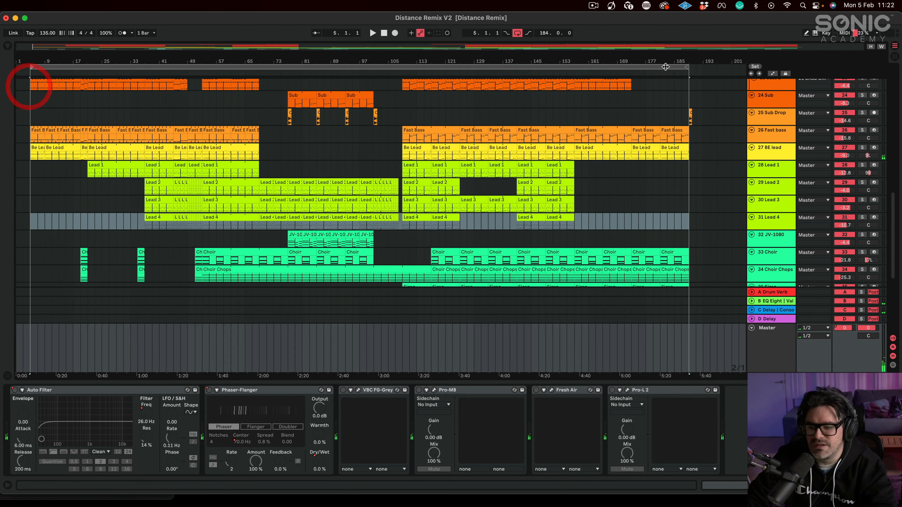
pyautogui.click(630, 73)
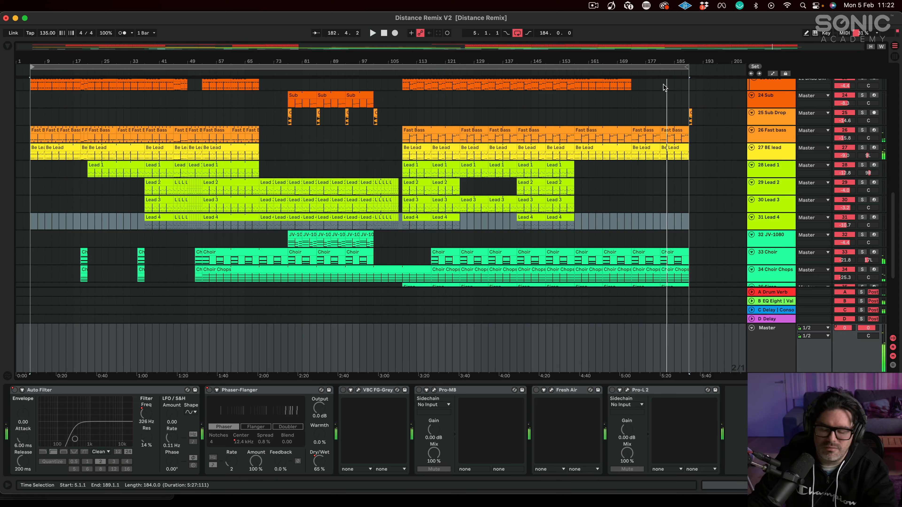
# - Extend the loop's end to bar 193 and, with playback stopped, place the insert marker at bar 167 on the JV-1080 track
pyautogui.moveTo(689, 67)
pyautogui.mouseDown()
pyautogui.moveTo(703, 66)
pyautogui.moveTo(675, 70)
pyautogui.mouseUp()
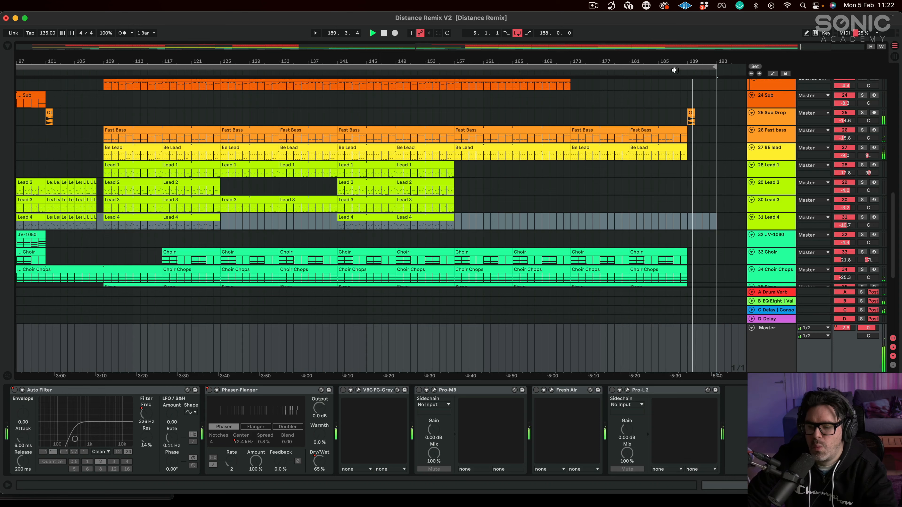
pyautogui.press('space')
pyautogui.moveTo(649, 63); pyautogui.dragTo(649, 46)
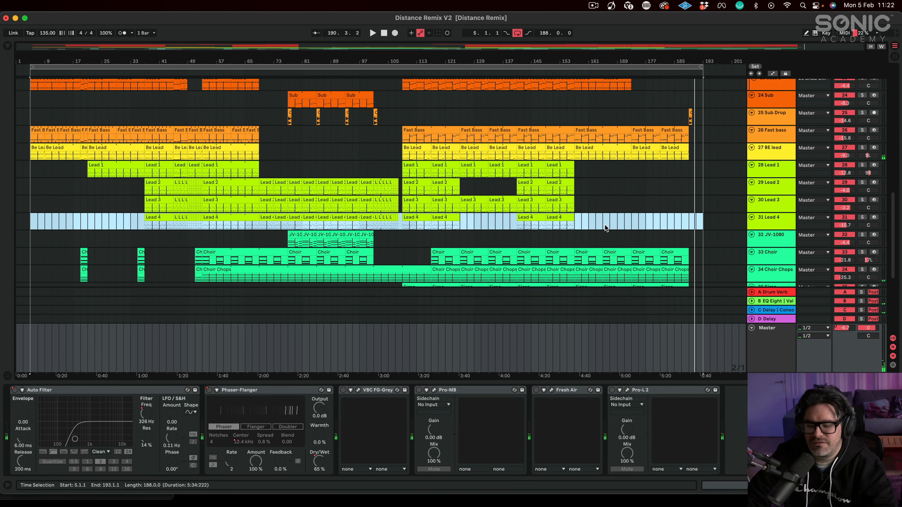
pyautogui.click(608, 235)
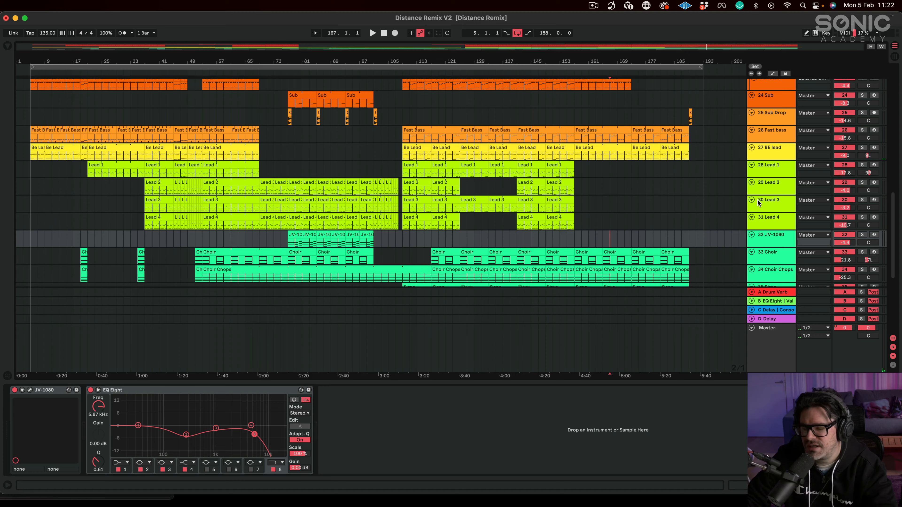
# - Select the Tops GRP track and inspect its soothe2 and Fresh Air plug-in settings
pyautogui.scroll(15, 764, 185)
pyautogui.click(777, 132)
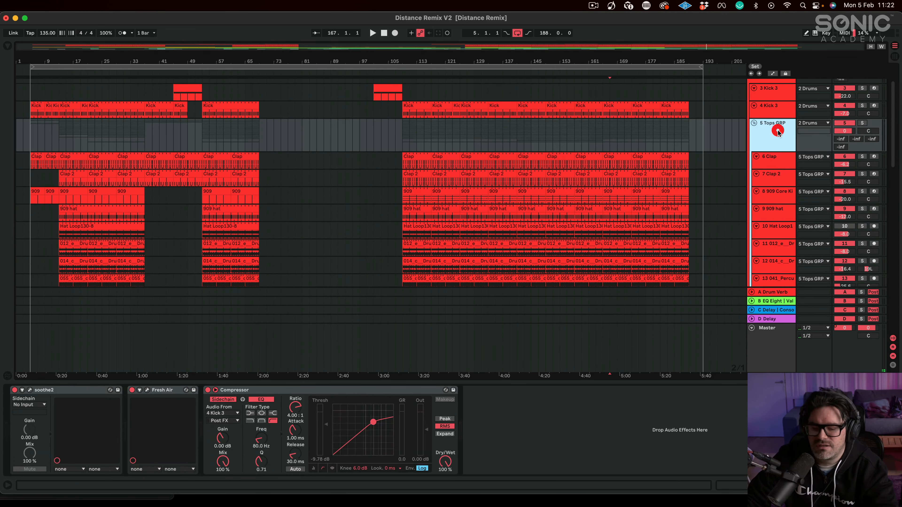
pyautogui.click(31, 390)
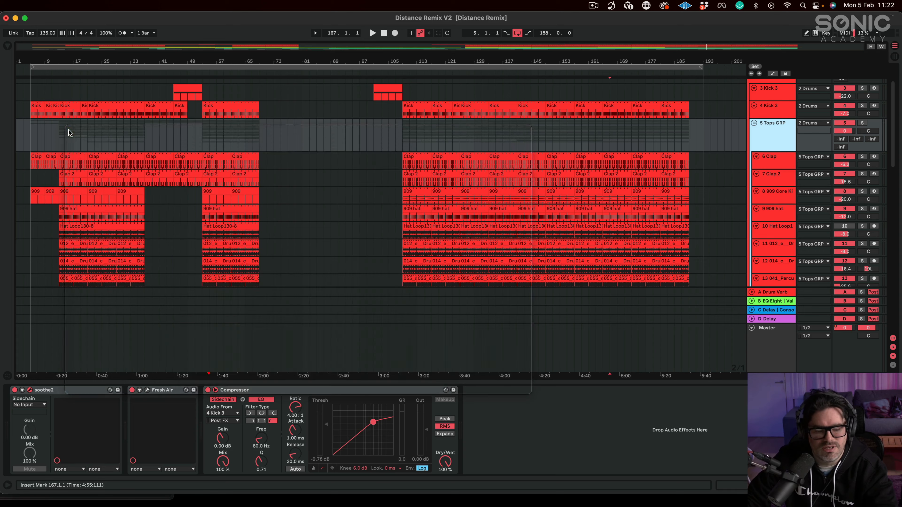
pyautogui.click(69, 129)
pyautogui.click(148, 391)
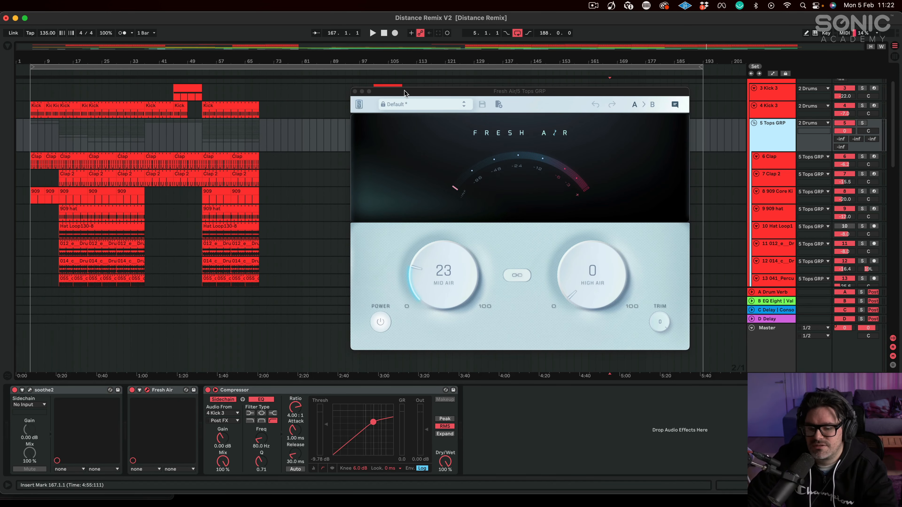
pyautogui.moveTo(404, 92); pyautogui.dragTo(159, 99)
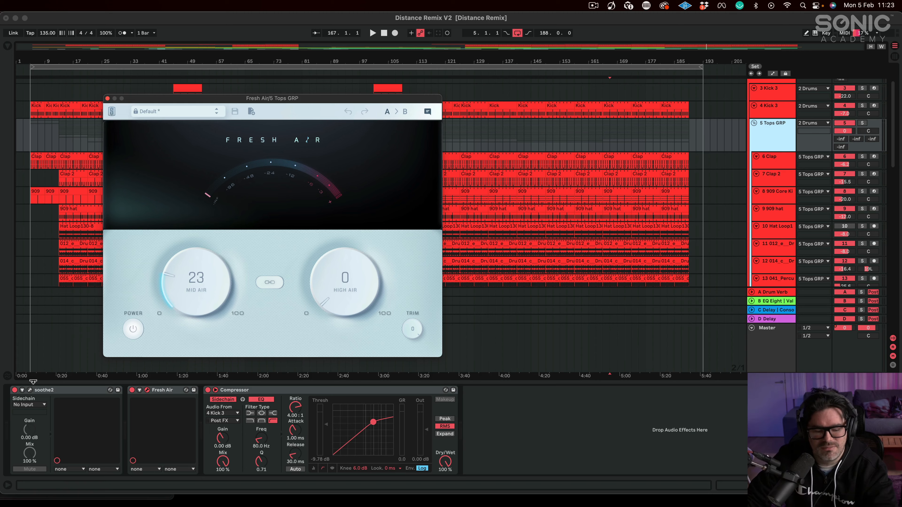
# - Show soothe2 side by side with Fresh Air for the Tops GRP, and close both plug-in windows after viewing
pyautogui.click(30, 389)
pyautogui.moveTo(260, 131); pyautogui.dragTo(186, 174)
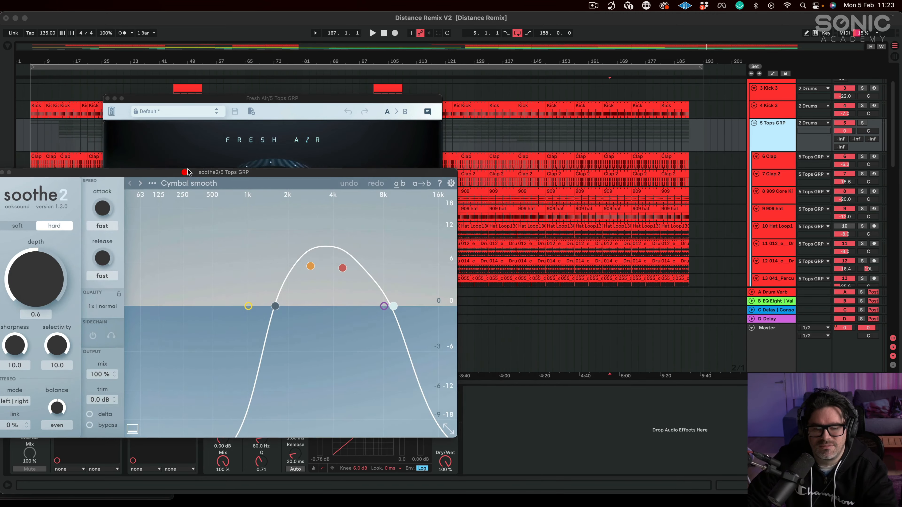
pyautogui.moveTo(235, 98); pyautogui.dragTo(603, 99)
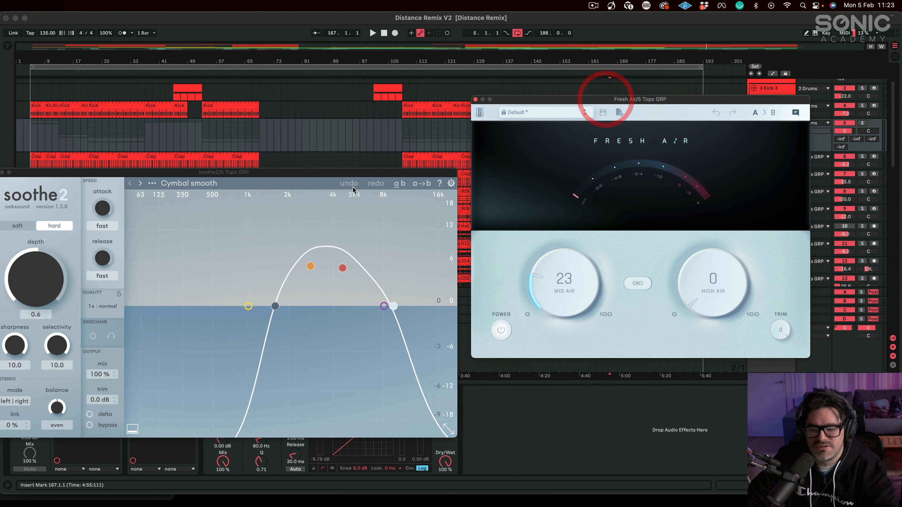
pyautogui.moveTo(335, 174); pyautogui.dragTo(282, 85)
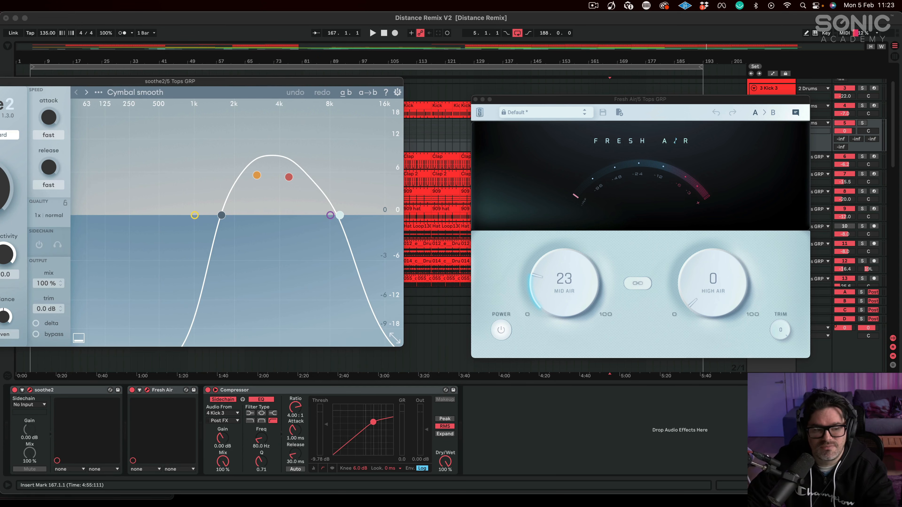
pyautogui.click(2, 82)
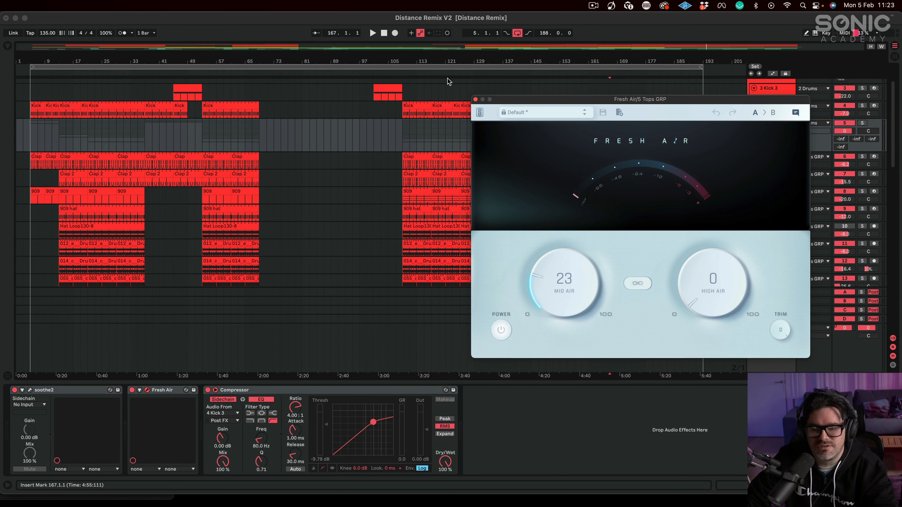
pyautogui.click(475, 99)
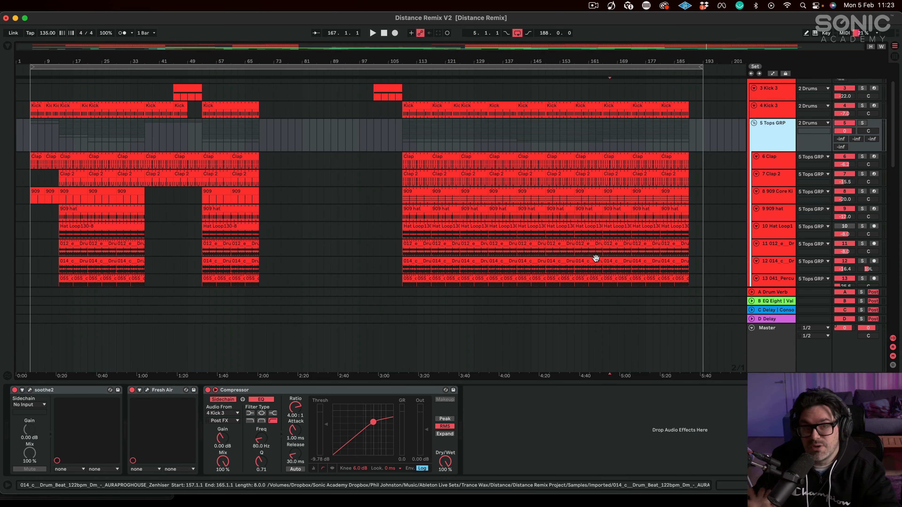
# - Enable VBC FG-Grey on the Master track and show its plug-in window clear of the device chain
pyautogui.click(771, 355)
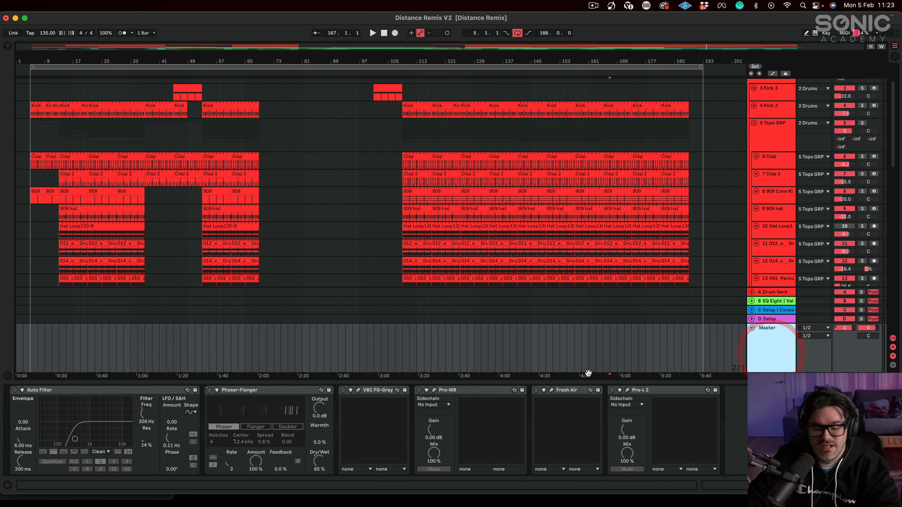
pyautogui.click(343, 390)
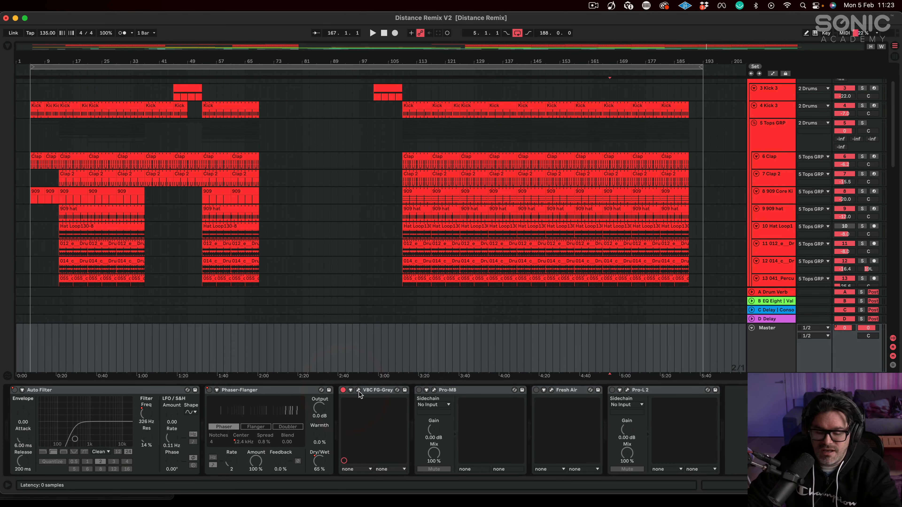
pyautogui.click(358, 392)
pyautogui.moveTo(235, 97); pyautogui.dragTo(341, 23)
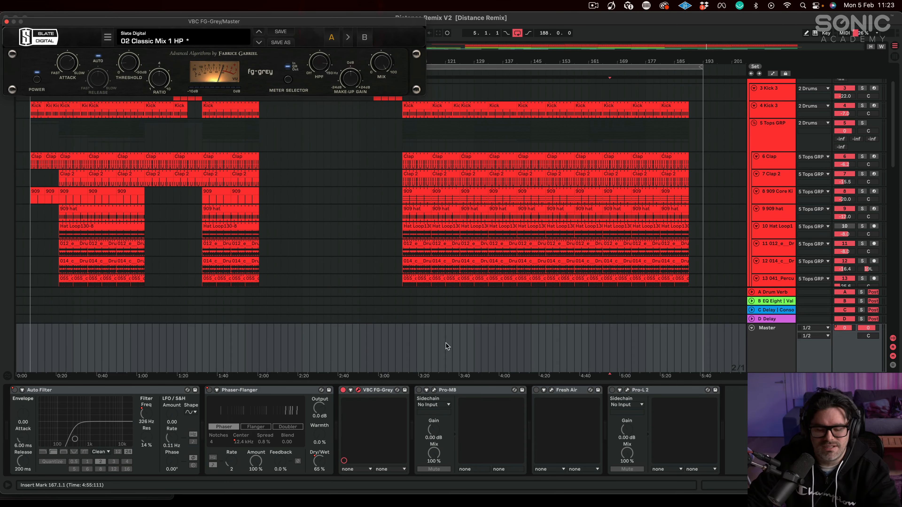
# - Enable Pro-MB on the Master track with its window open, and play the mix from bar 167
pyautogui.click(433, 391)
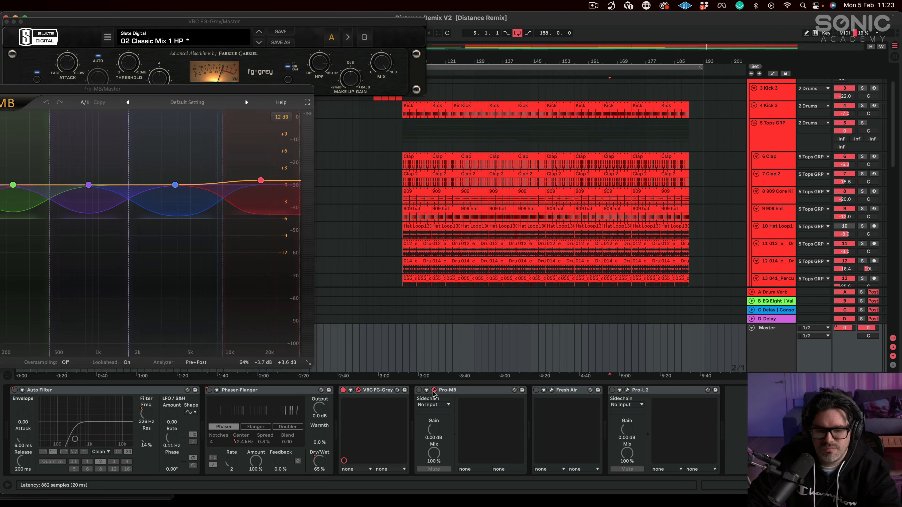
pyautogui.moveTo(237, 91); pyautogui.dragTo(346, 104)
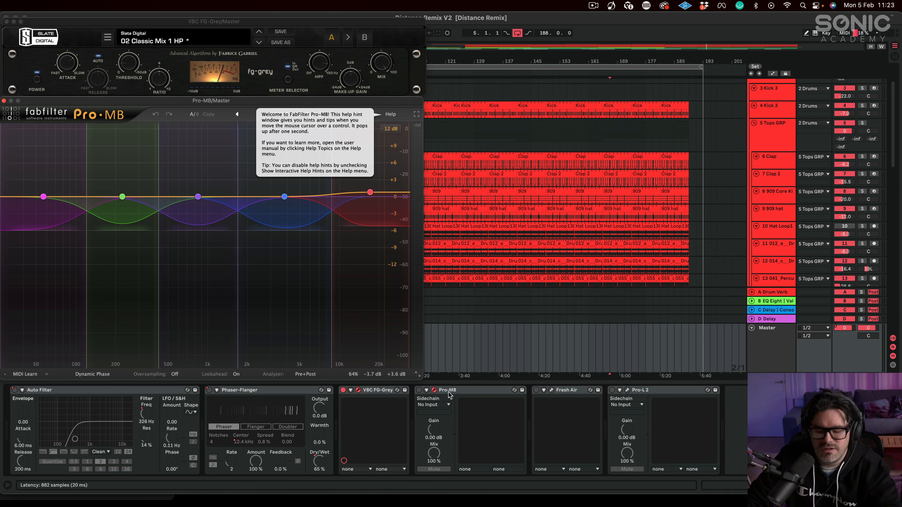
pyautogui.click(419, 390)
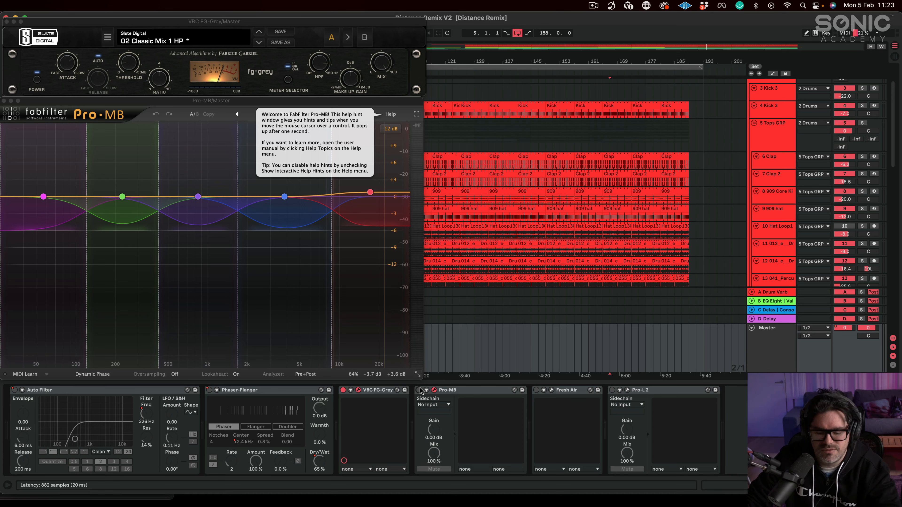
pyautogui.press('space')
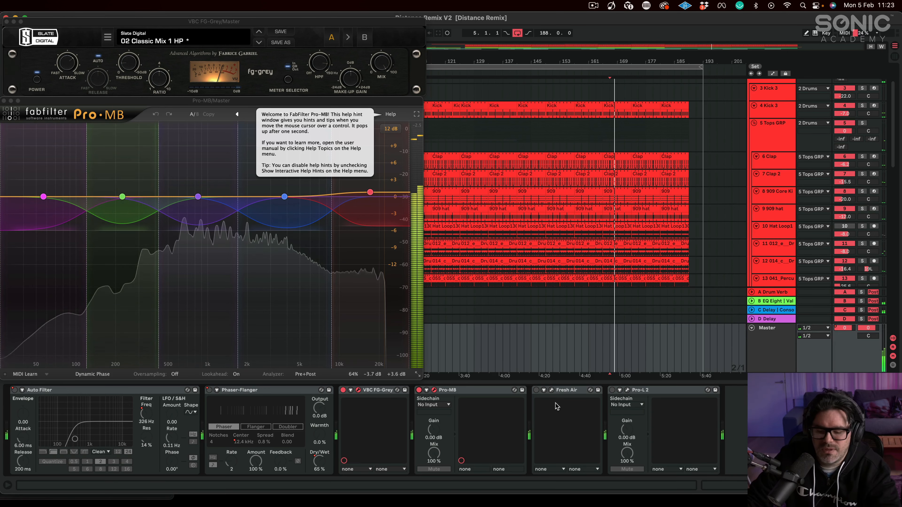
# - Enable Fresh Air and Pro-L 2 on the Master track, check Pro-L 2's short-term loudness during playback, and close its window
pyautogui.click(535, 390)
pyautogui.click(550, 390)
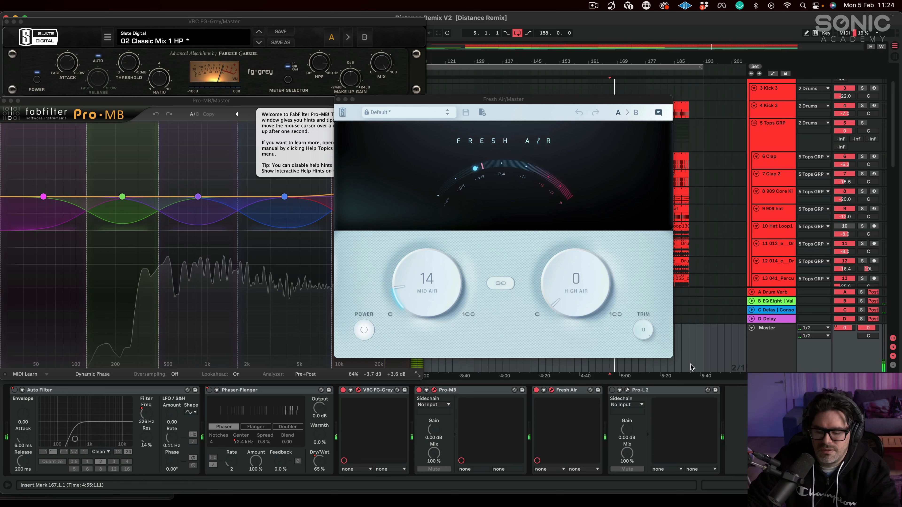
pyautogui.click(627, 390)
pyautogui.click(612, 390)
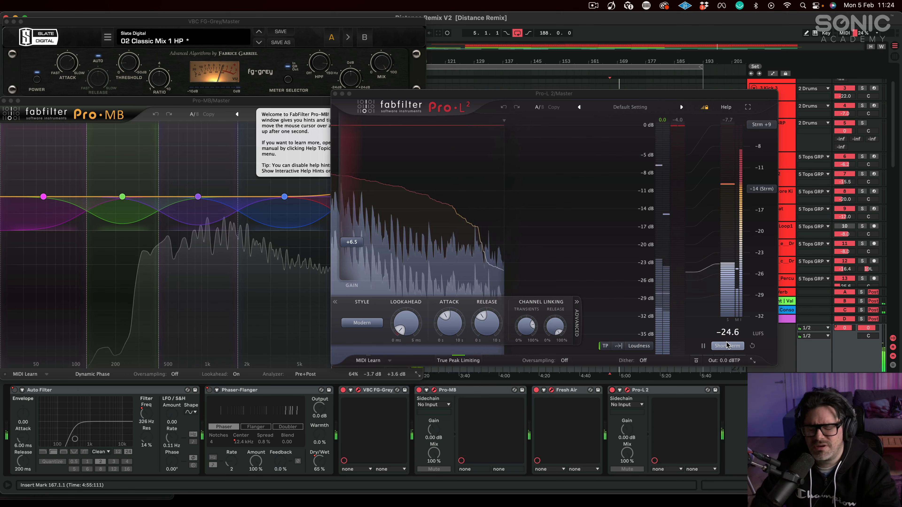
pyautogui.moveTo(726, 345)
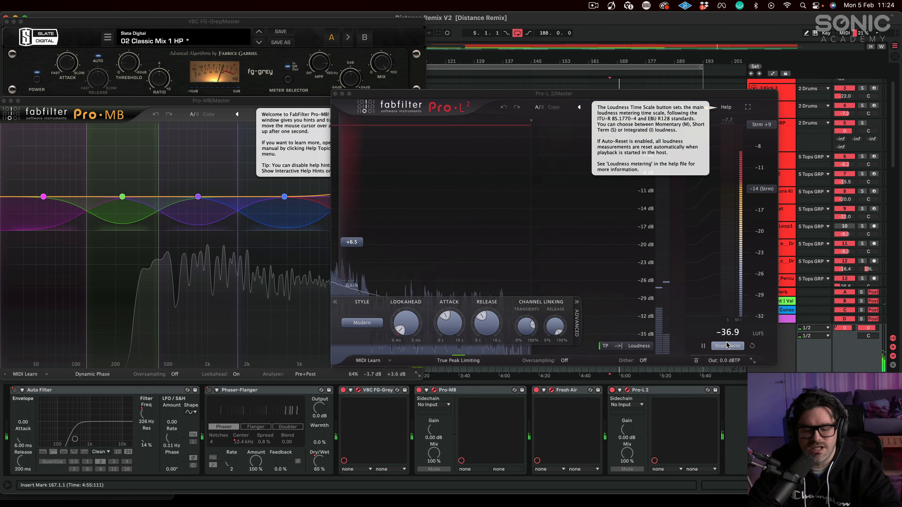
pyautogui.click(643, 360)
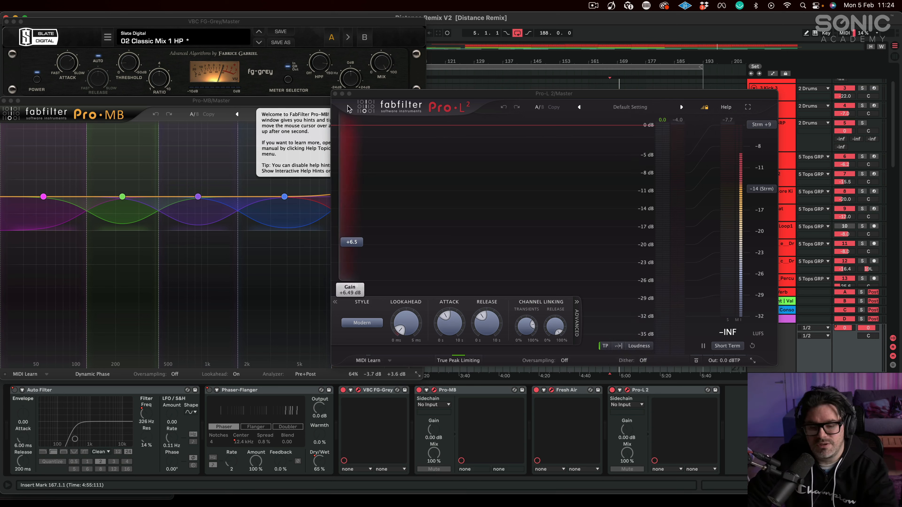
pyautogui.click(334, 93)
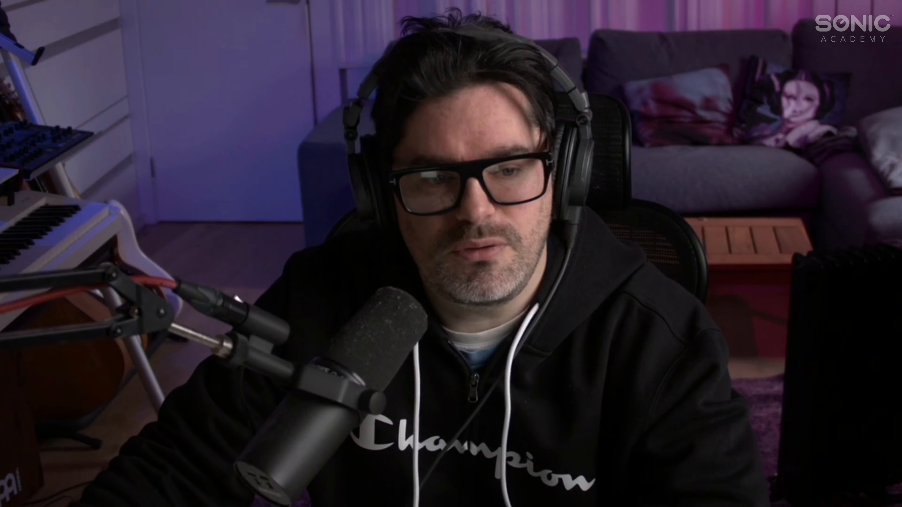